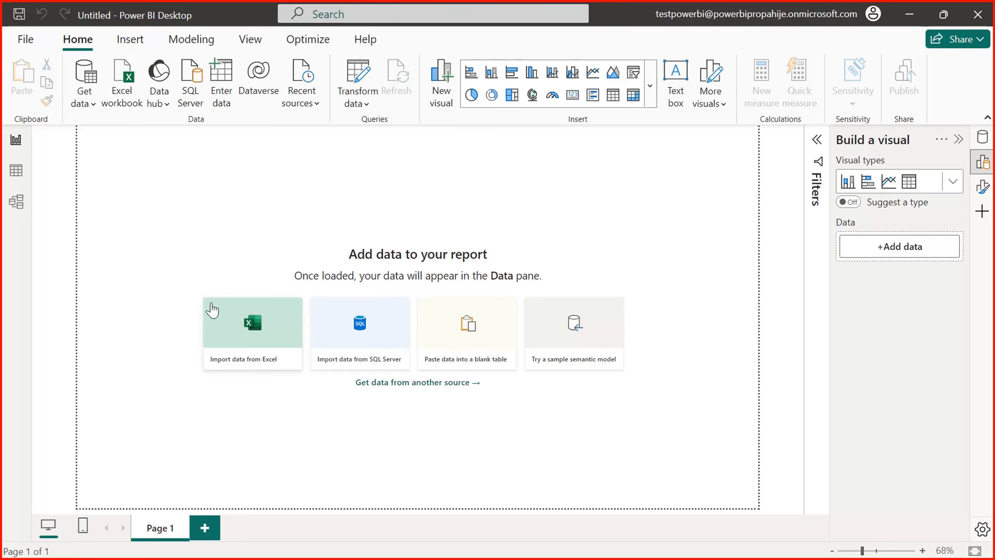
Import the Transform Census Excel workbook from the Datasets folder as a data source.
click(96, 101)
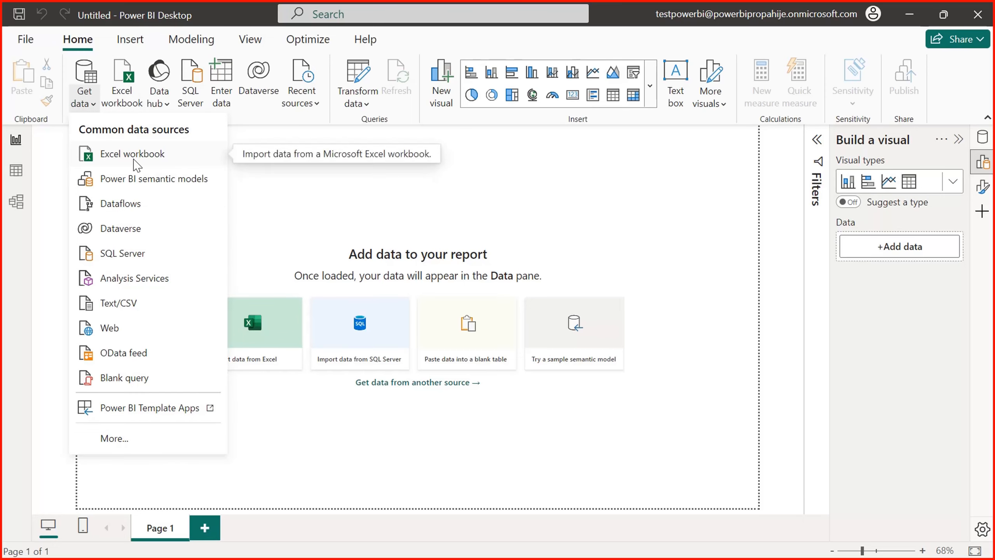
click(103, 152)
click(243, 229)
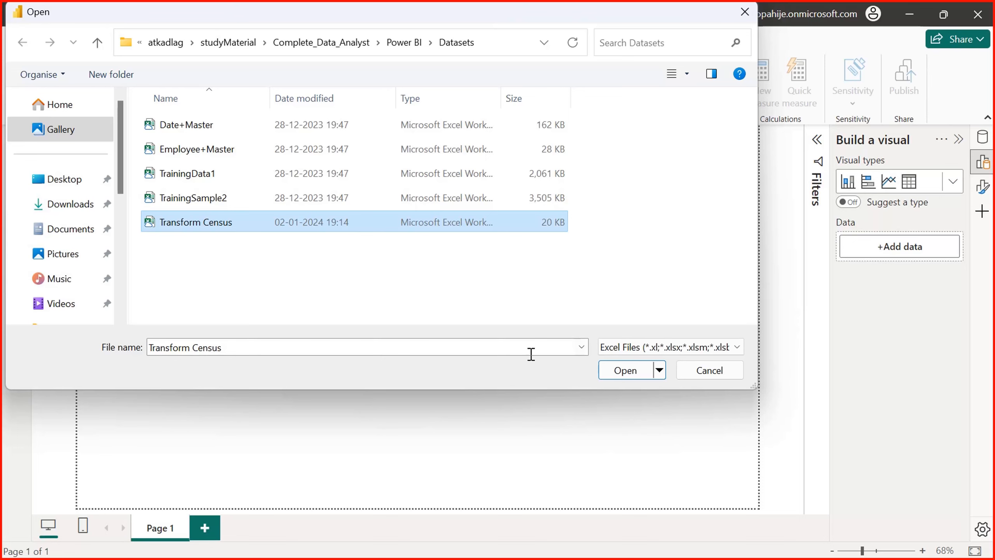
click(623, 377)
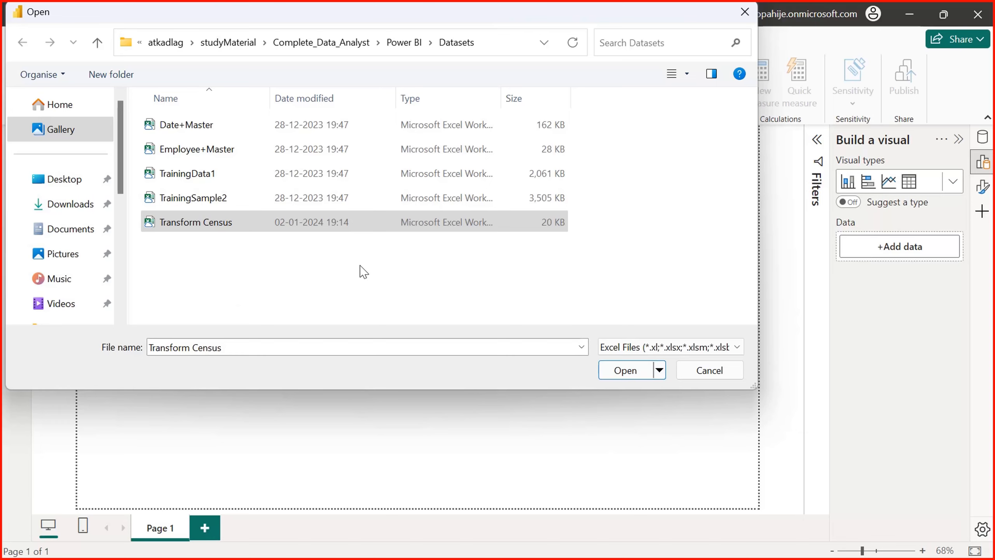
click(626, 374)
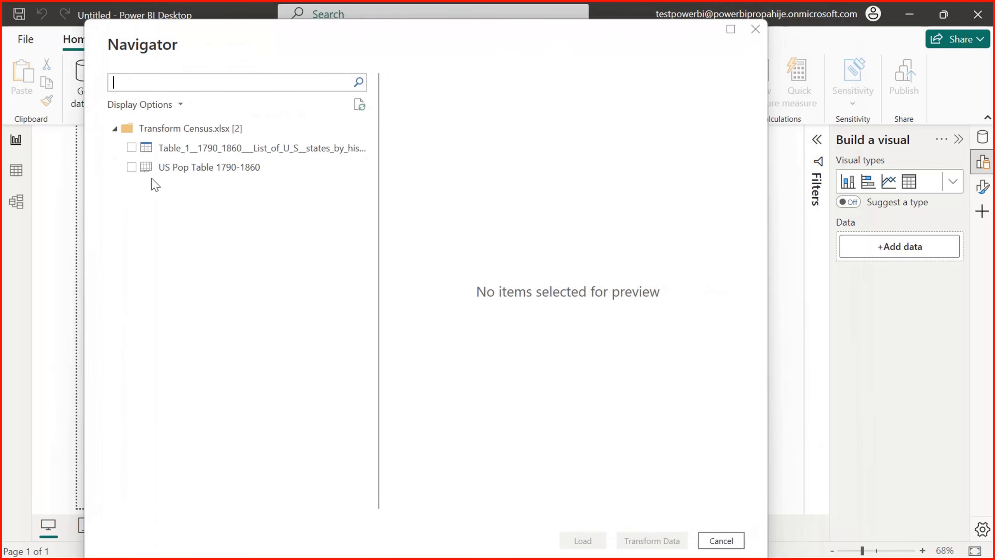
Select the US Pop Table 1790-1860 sheet in the Navigator for import.
click(125, 170)
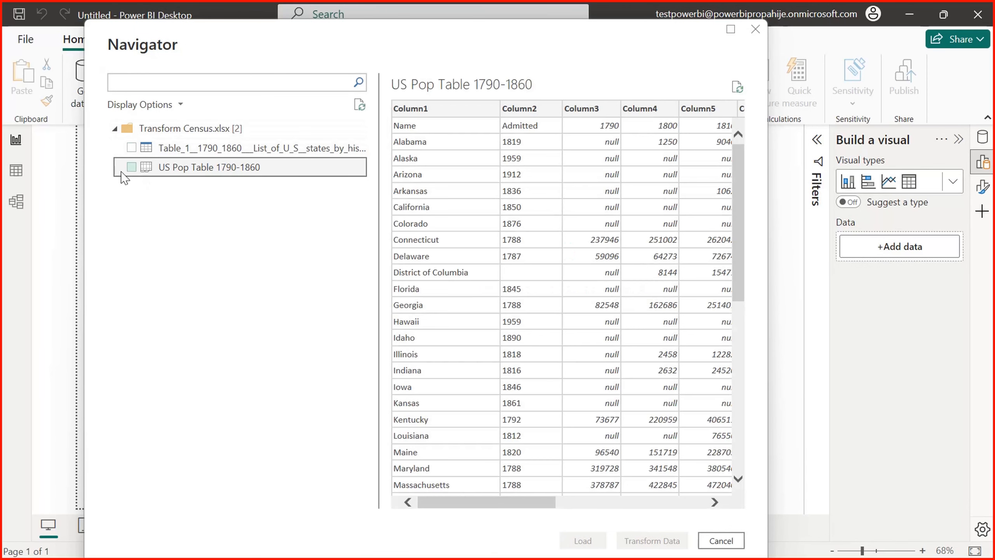
click(131, 168)
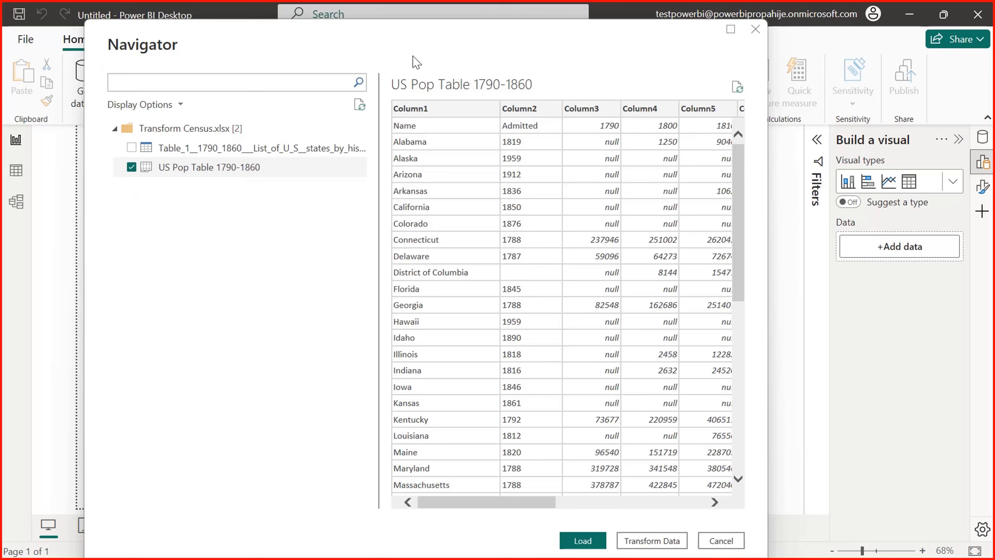
drag(420, 46, 395, 35)
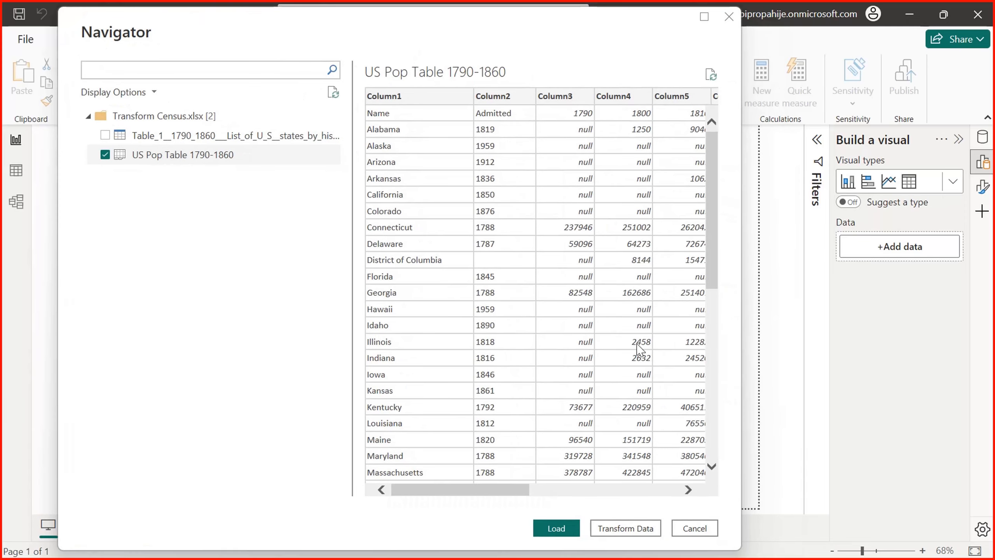
Examine the rows and columns of the US Pop Table 1790-1860 sheet in the preview.
drag(497, 491, 406, 518)
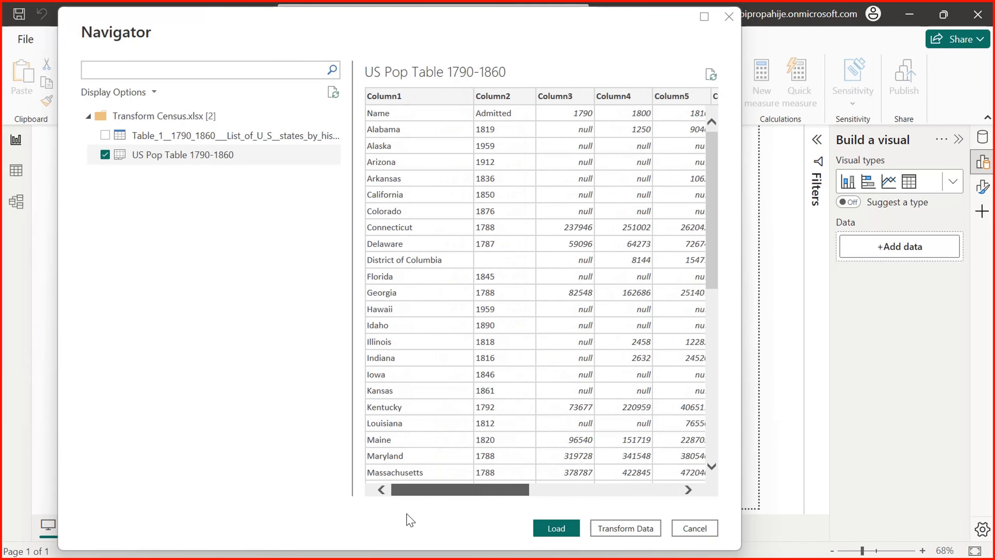
scroll(701, 281, down, 1)
drag(718, 266, 734, 156)
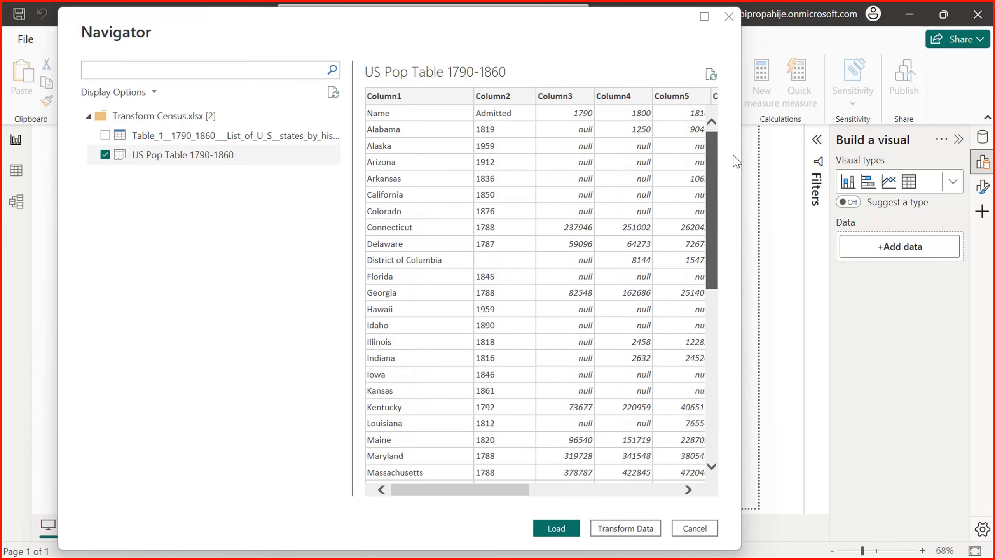
drag(501, 495, 428, 508)
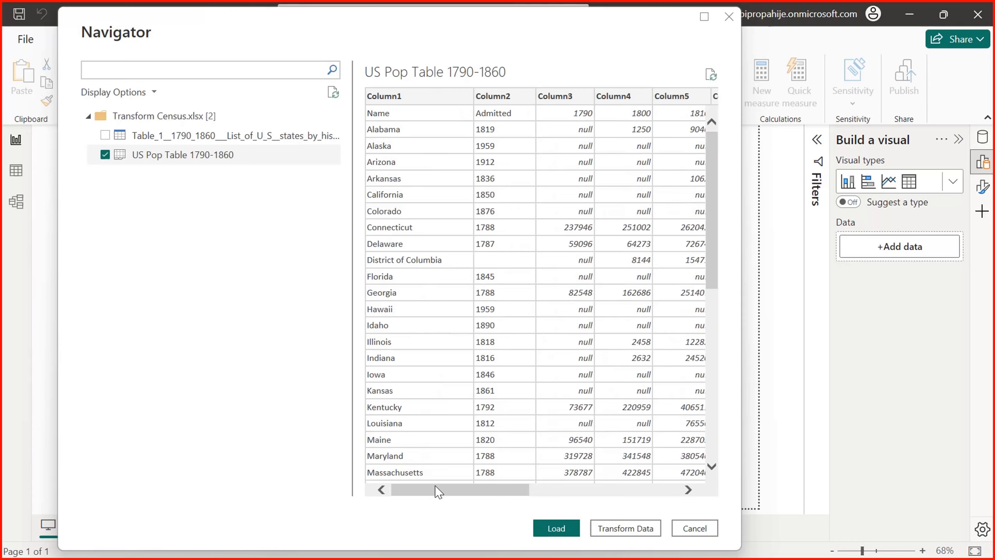
mouse_move(444, 492)
mouse_down()
mouse_move(583, 498)
mouse_move(455, 507)
mouse_up()
Compare the previews of the Table_1 1790-1860 states table and the US Pop Table 1790-1860 sheet, keeping only the latter selected.
click(106, 155)
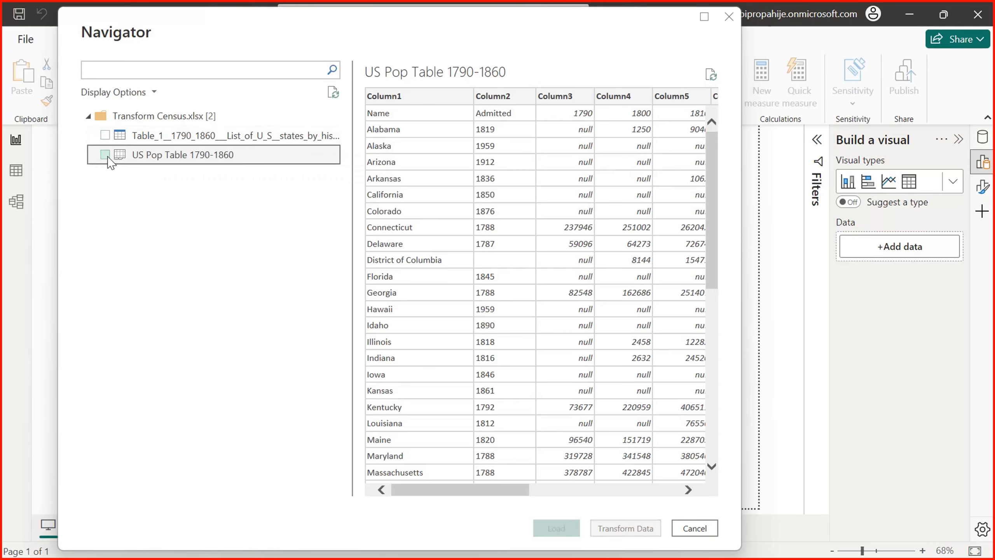
click(105, 135)
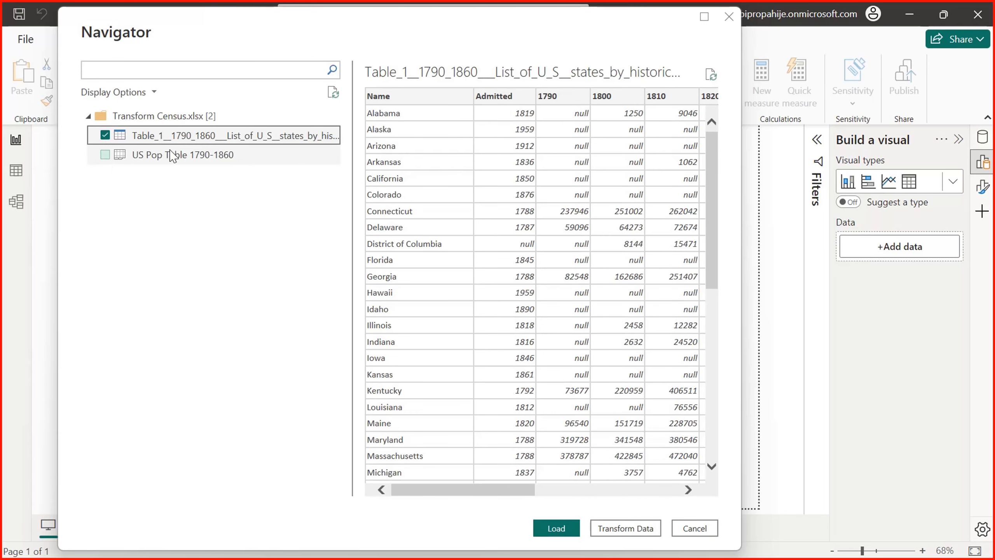
click(106, 158)
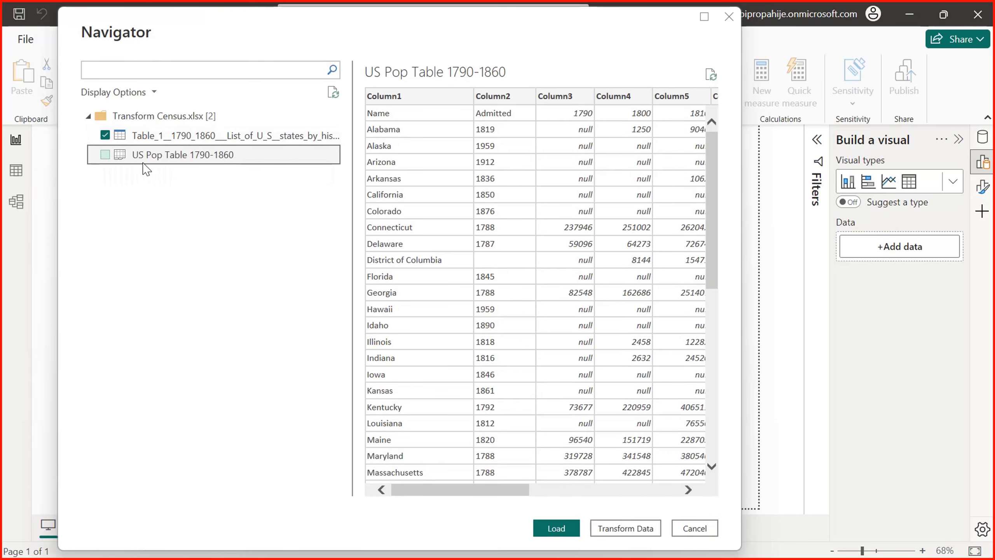
click(105, 136)
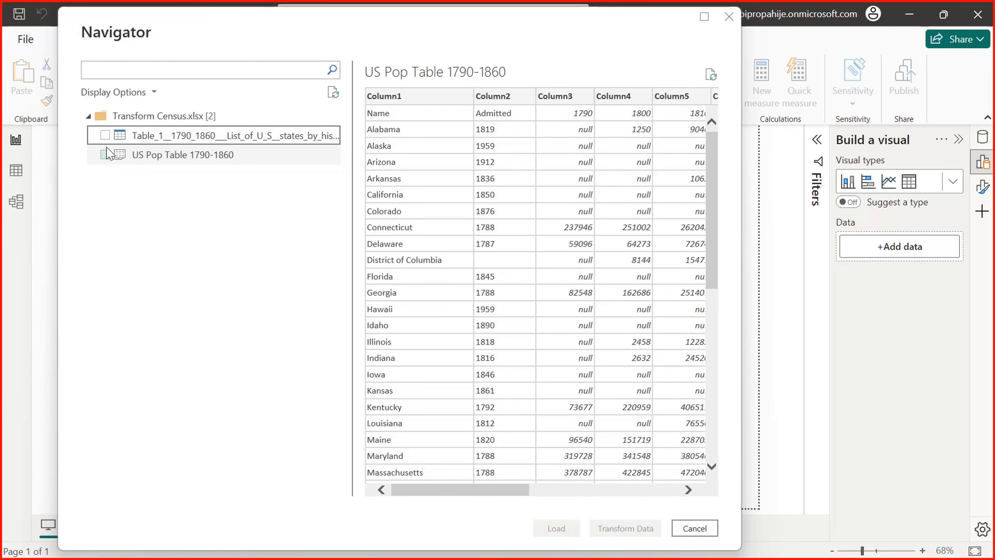
click(105, 154)
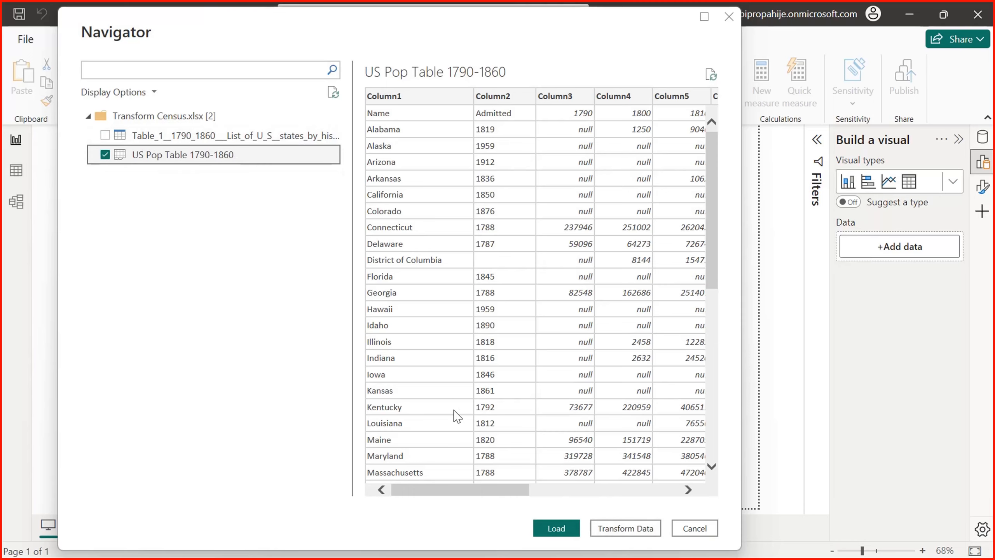
Open the selected US Pop Table 1790-1860 sheet in the Power Query Editor with Transform Data.
drag(465, 488, 387, 506)
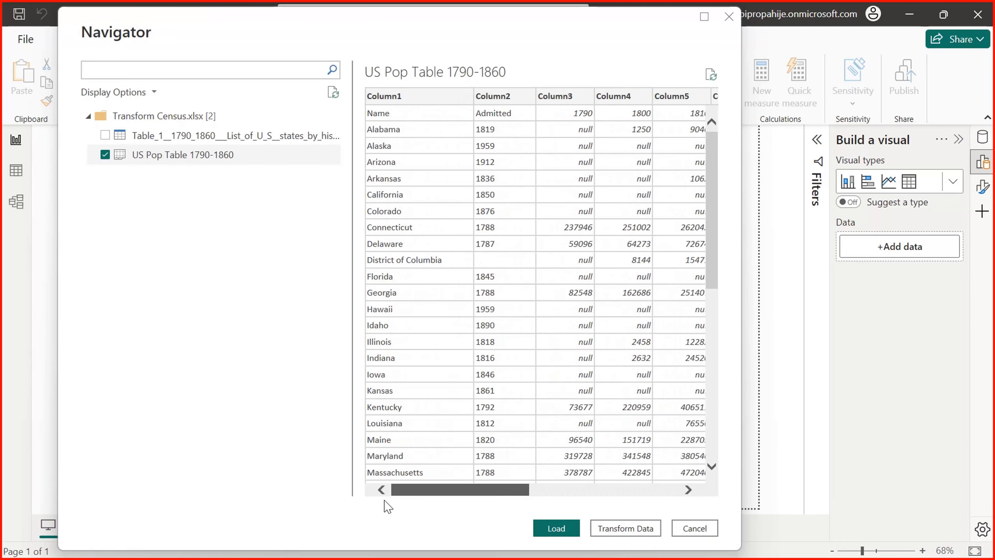
drag(711, 283, 691, 122)
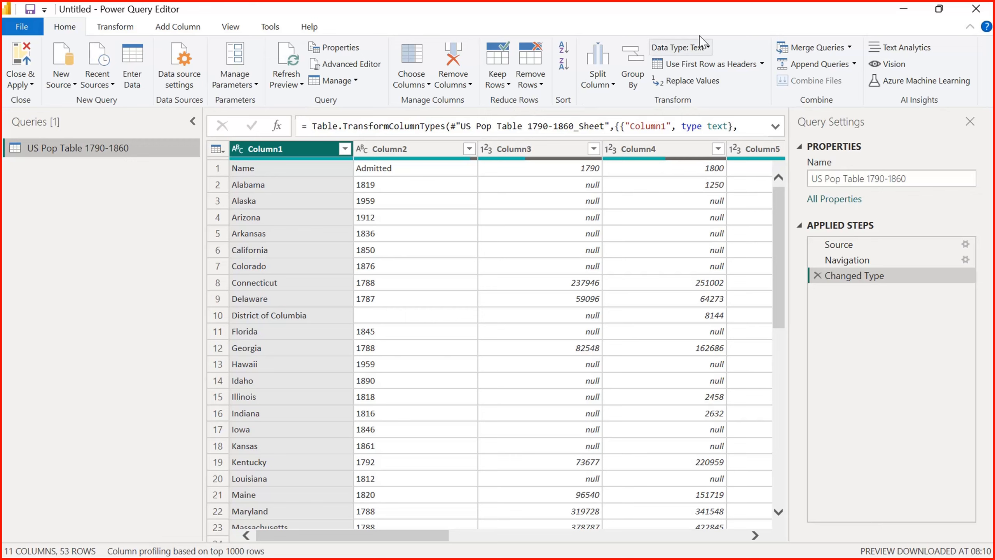
Review the available Transform and Add Column commands and examine the columns of the imported population table.
click(116, 28)
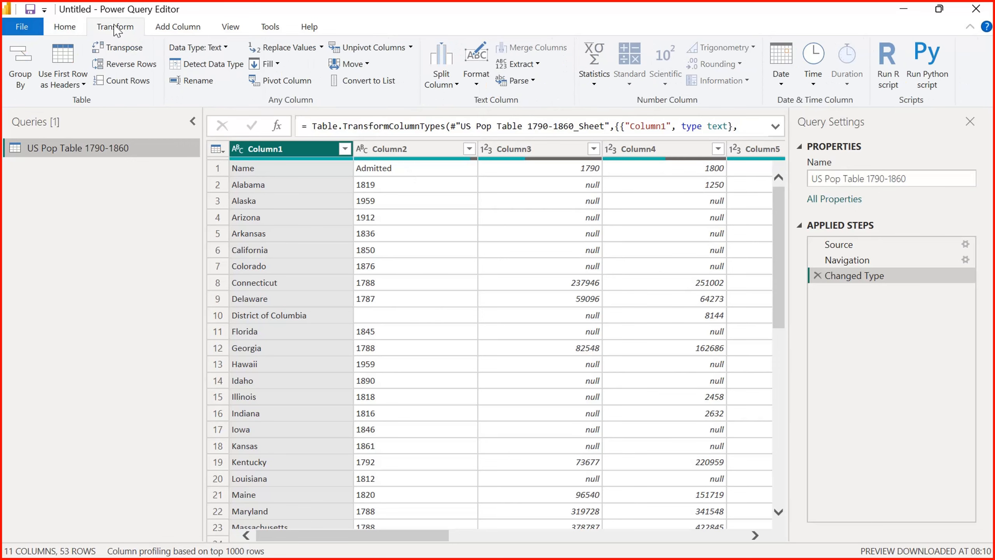
click(176, 28)
click(123, 33)
click(174, 30)
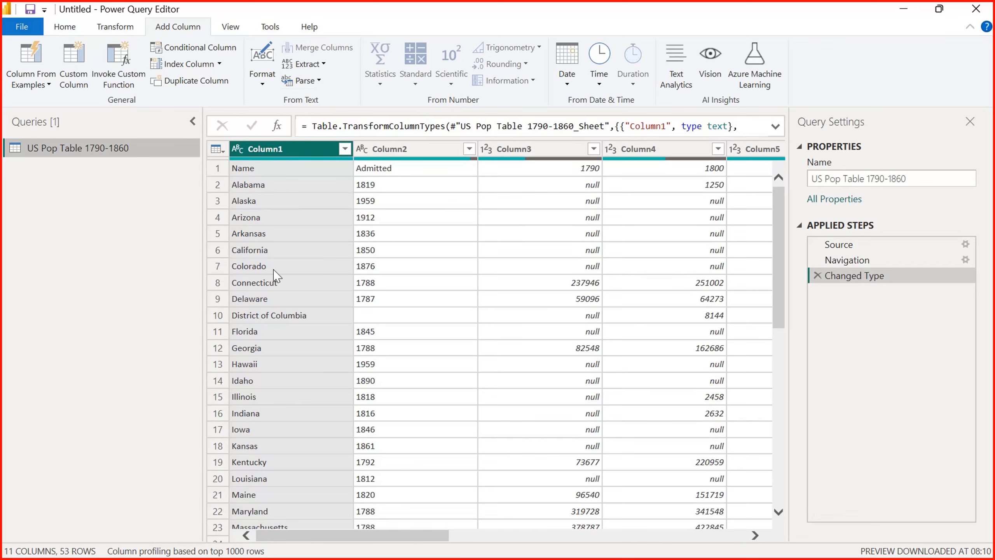
click(101, 36)
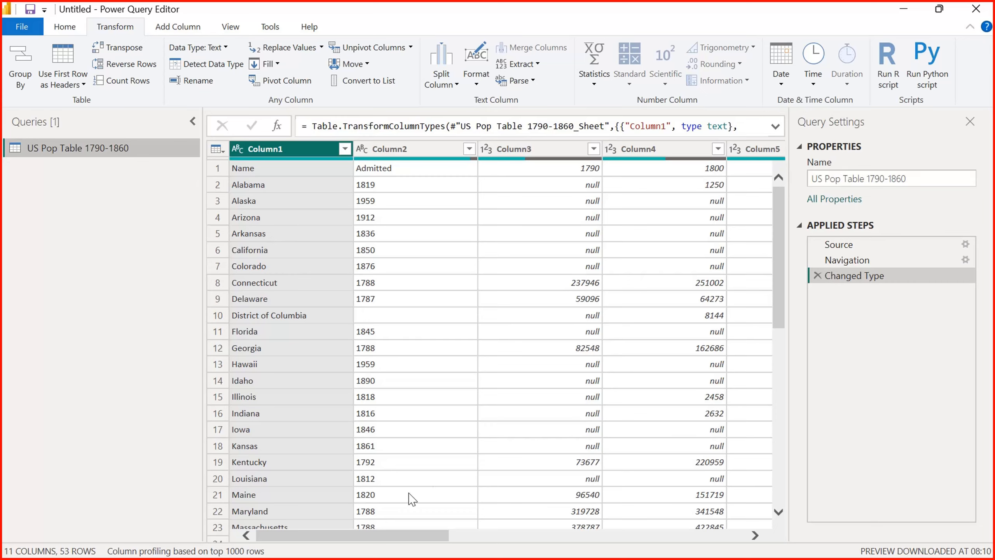
drag(427, 542, 253, 530)
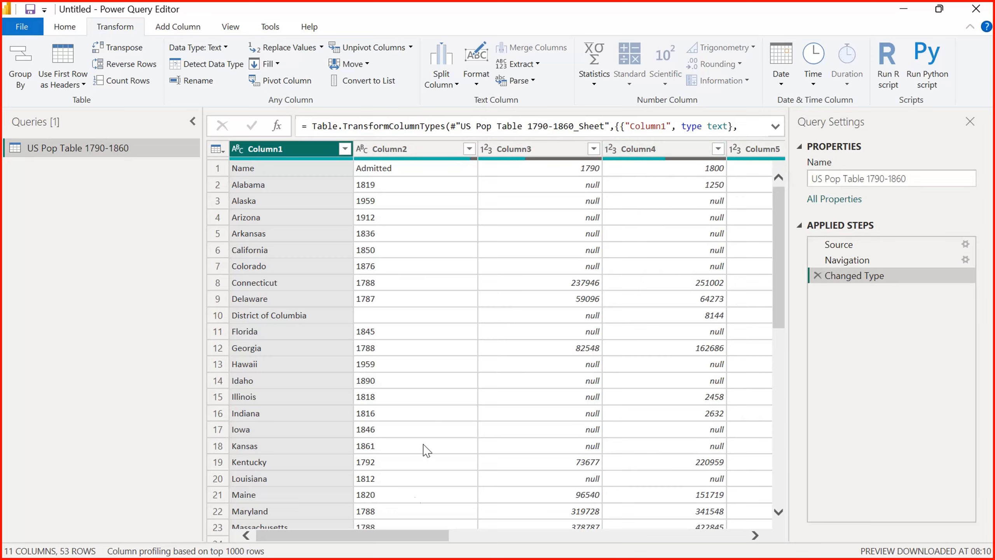
drag(409, 533, 316, 485)
mouse_move(395, 547)
mouse_down()
mouse_move(648, 549)
mouse_move(404, 549)
mouse_up()
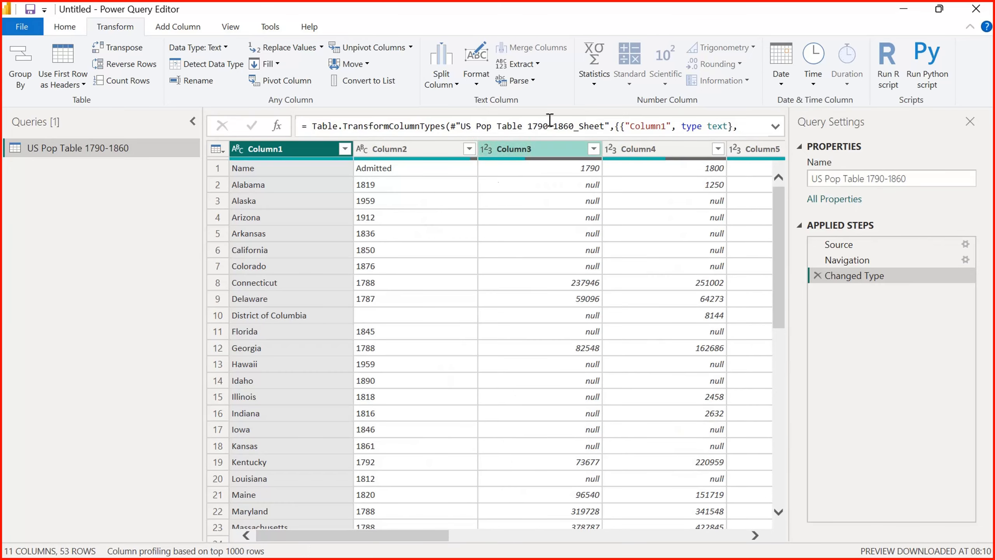
Promote the first row of the population table to column headers.
click(65, 27)
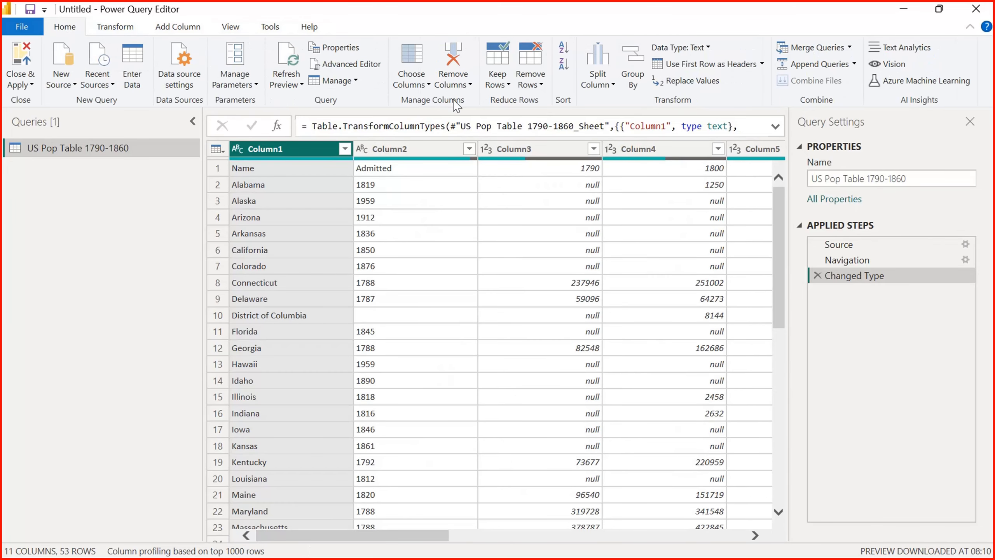
click(737, 65)
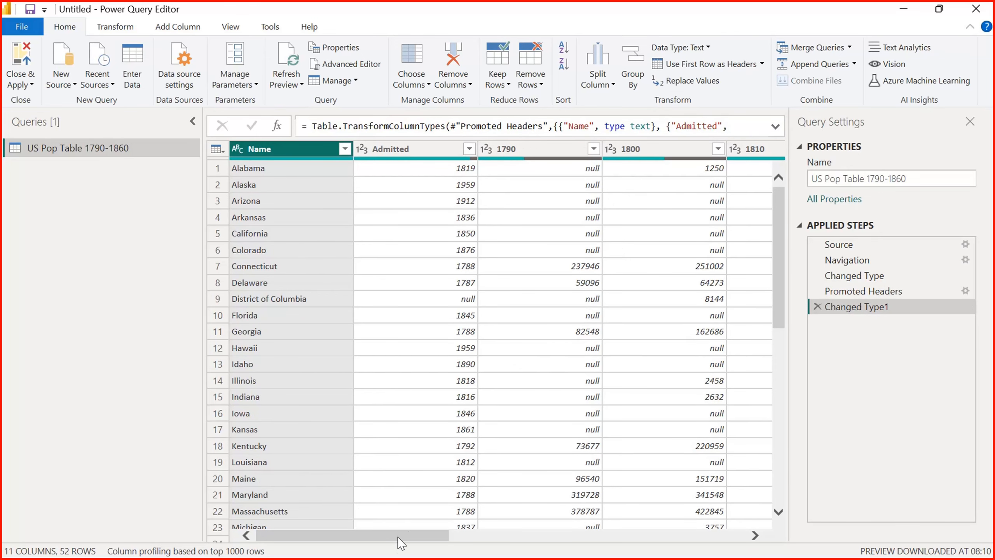
Examine the promoted headers and the rows of the table, from the Name column through the Key column.
drag(411, 538, 839, 530)
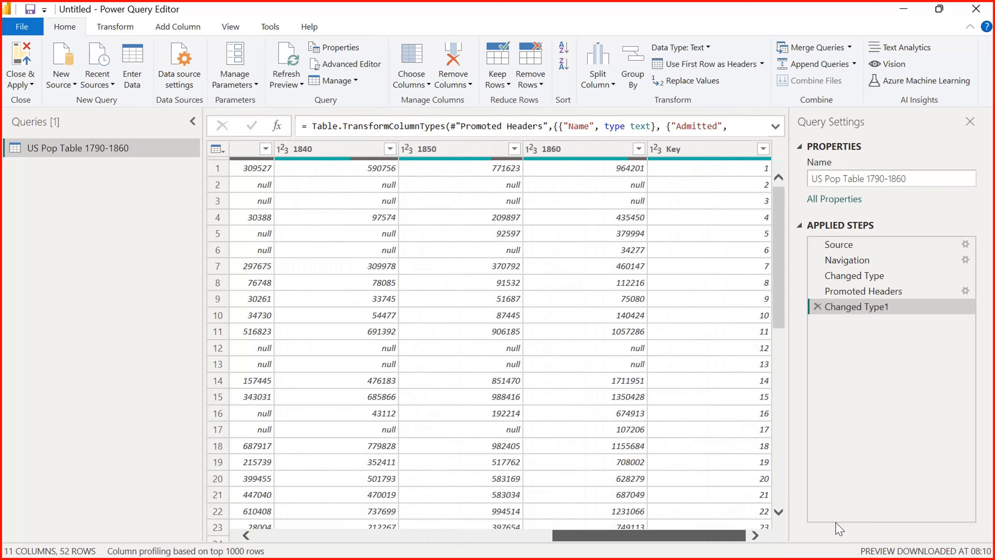
drag(607, 535, 299, 533)
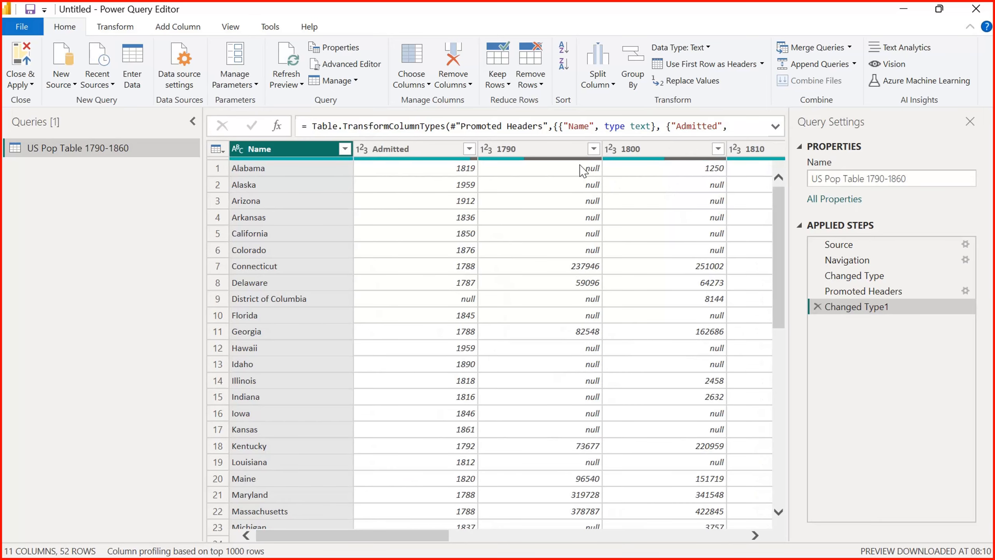
mouse_move(589, 164)
mouse_move(460, 164)
drag(393, 535, 391, 556)
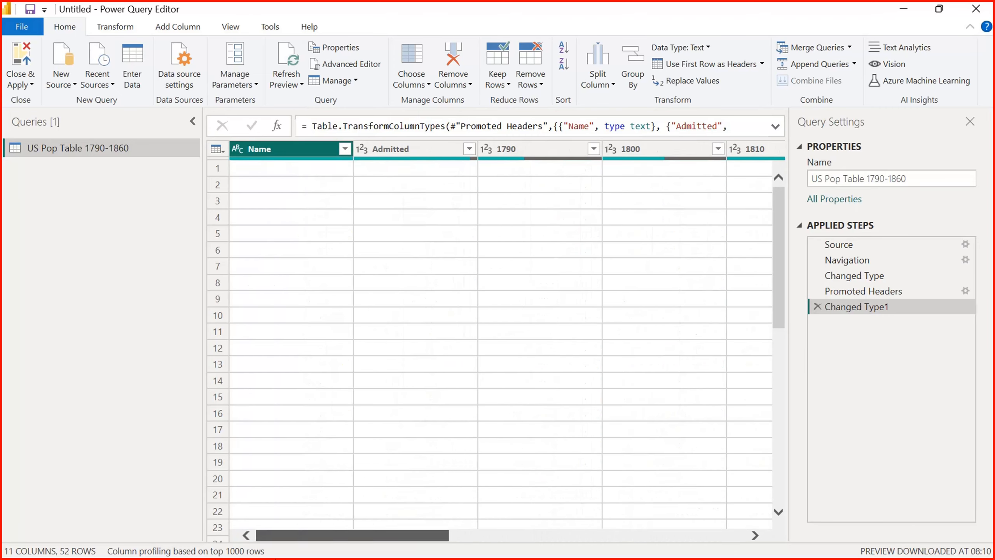
drag(780, 307, 770, 196)
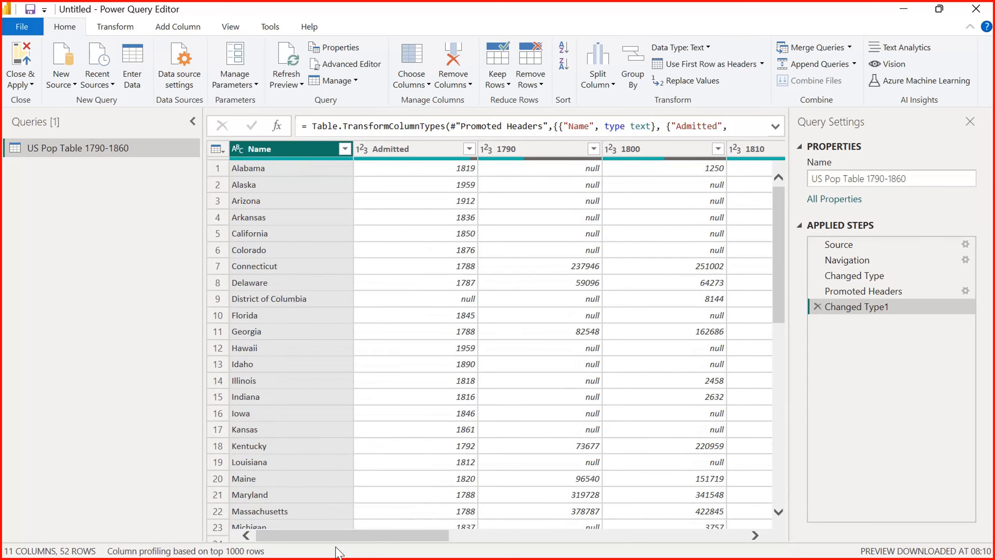
mouse_move(367, 540)
mouse_down()
mouse_move(623, 536)
mouse_move(367, 536)
mouse_up()
Inspect the data type options of the Admitted column and the cell values in the Name, Admitted and 1790 columns.
click(362, 150)
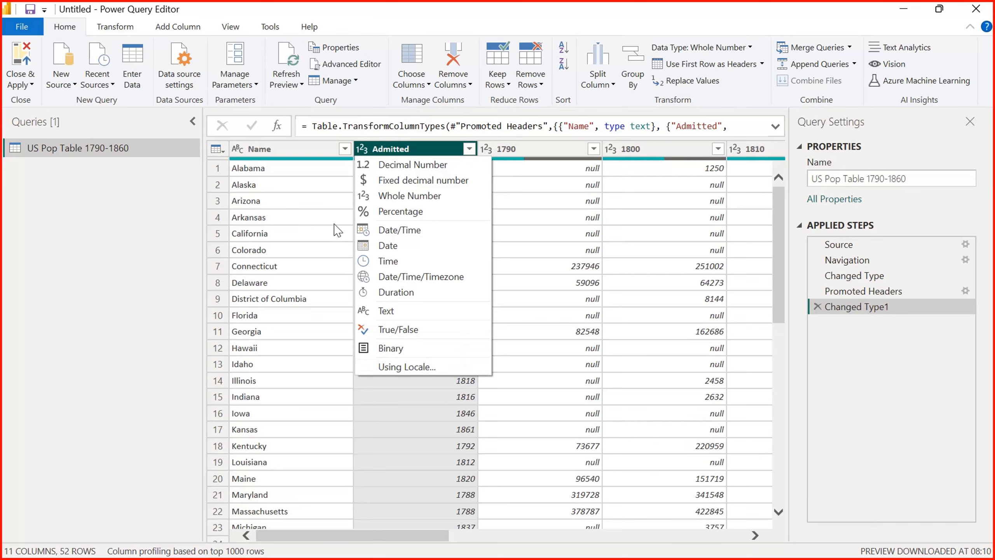
click(283, 209)
click(430, 190)
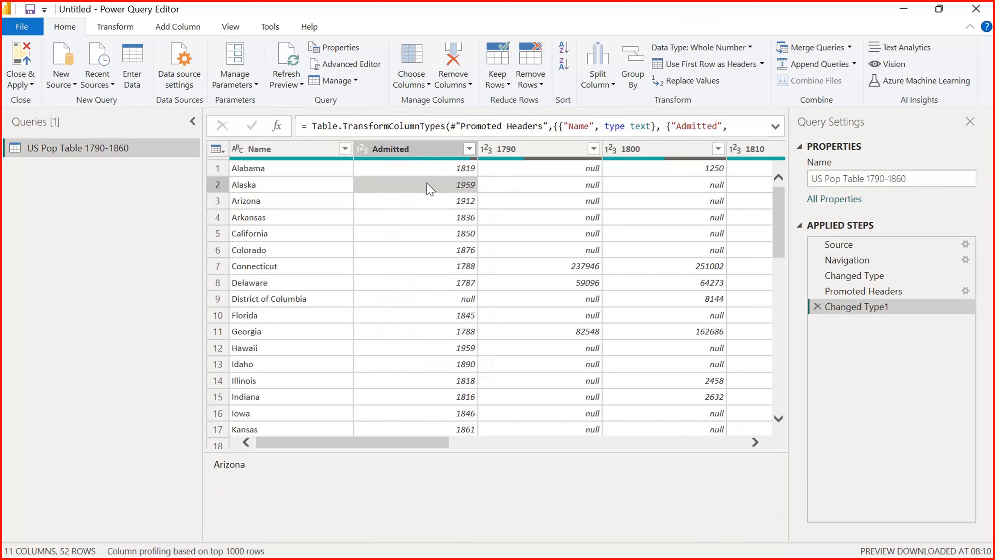
click(473, 171)
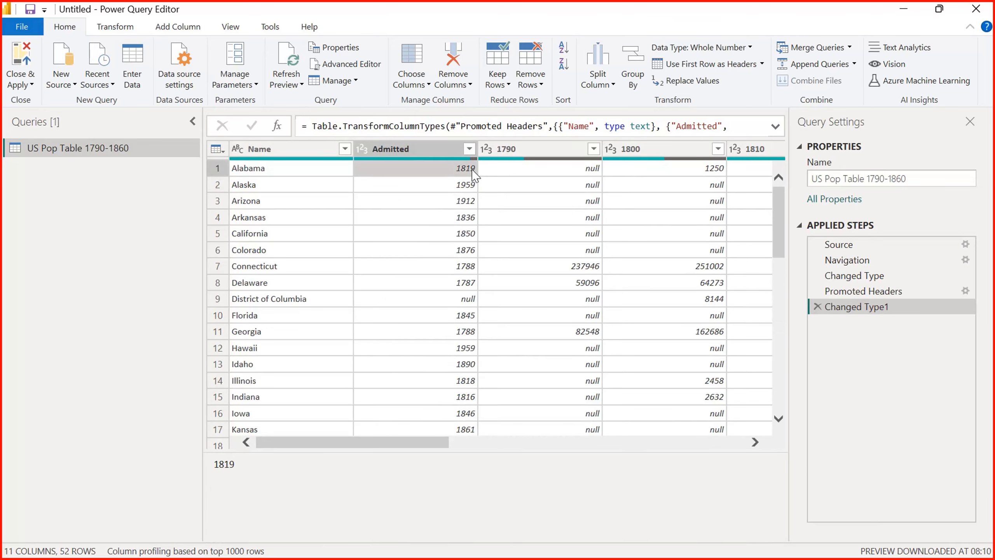
click(517, 174)
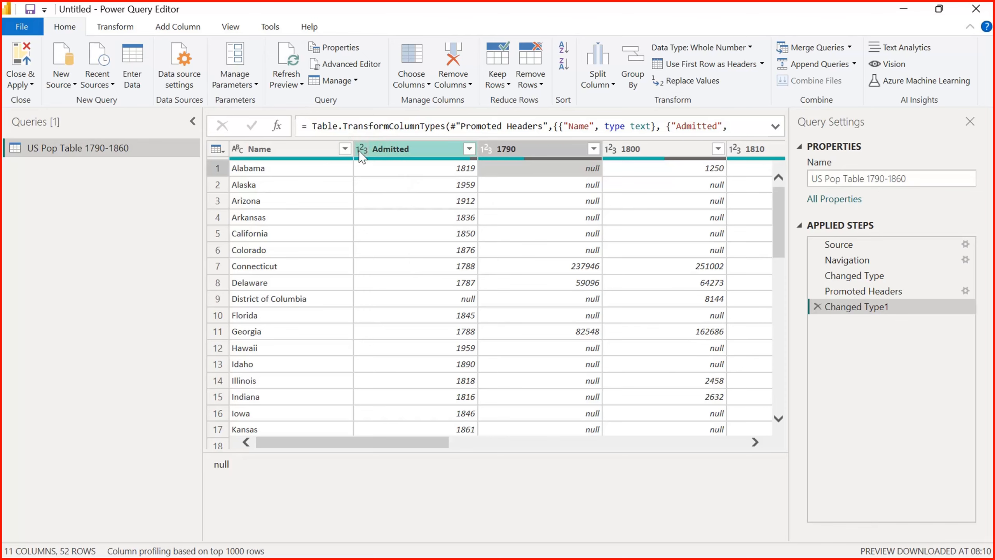
drag(404, 444, 427, 437)
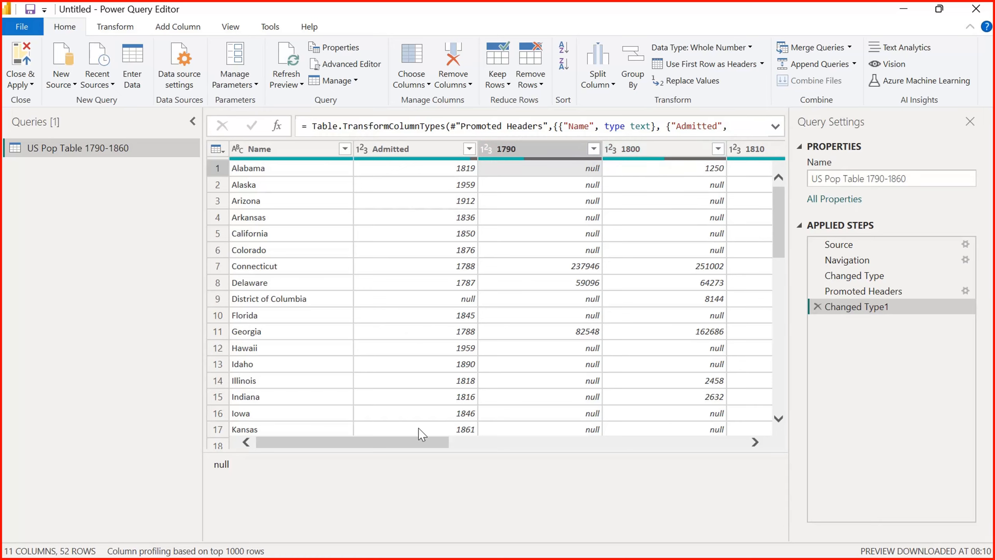
drag(412, 441, 378, 490)
Rename the query as Population.
click(875, 179)
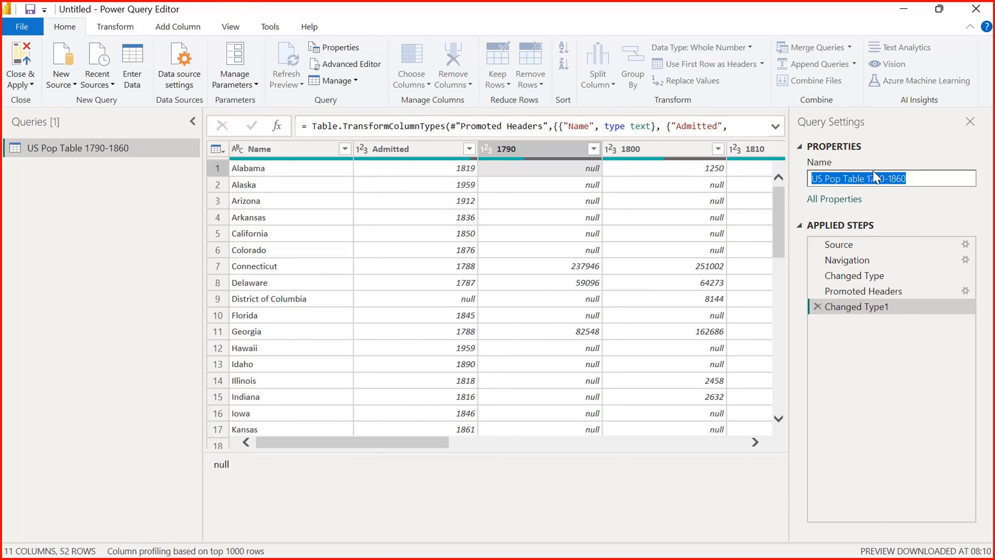
text(Population)
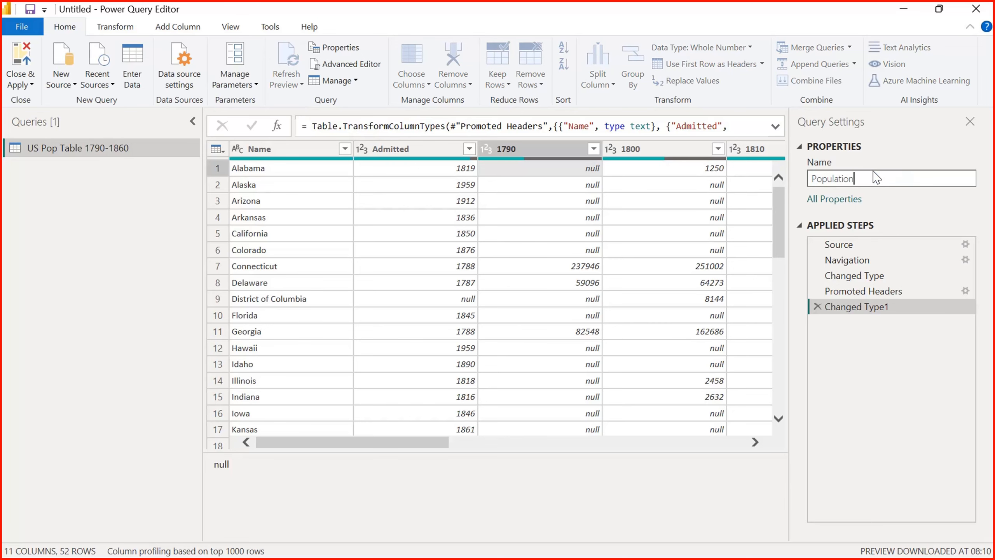
key(Return)
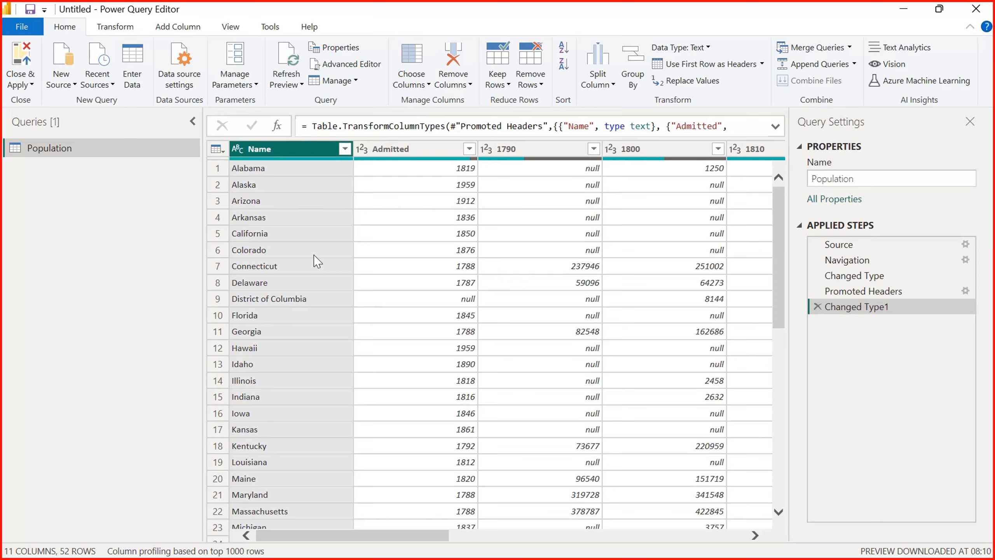
Try keeping only the Name, Admitted and Key columns with Choose Columns, and delete the resulting applied step.
drag(367, 536, 290, 527)
drag(320, 540, 167, 527)
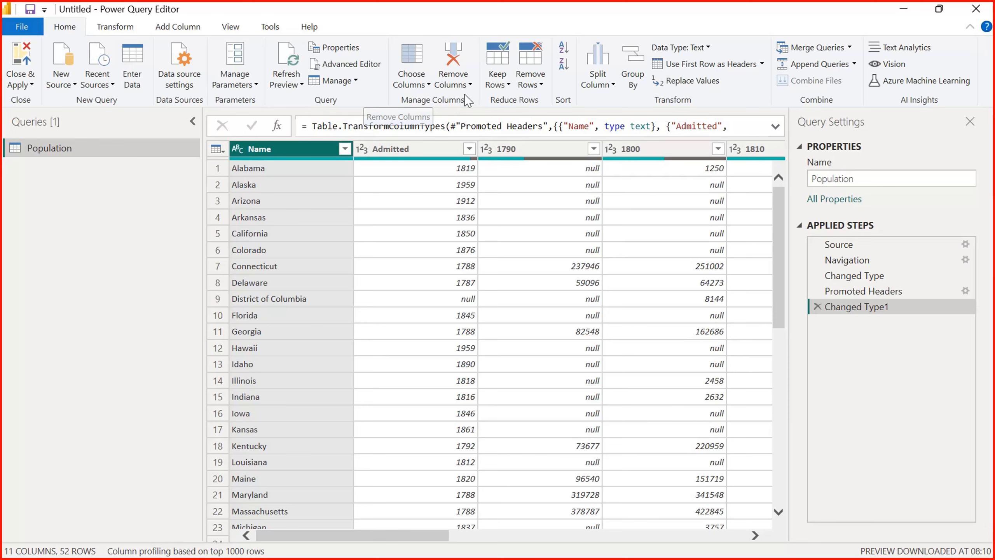
click(430, 85)
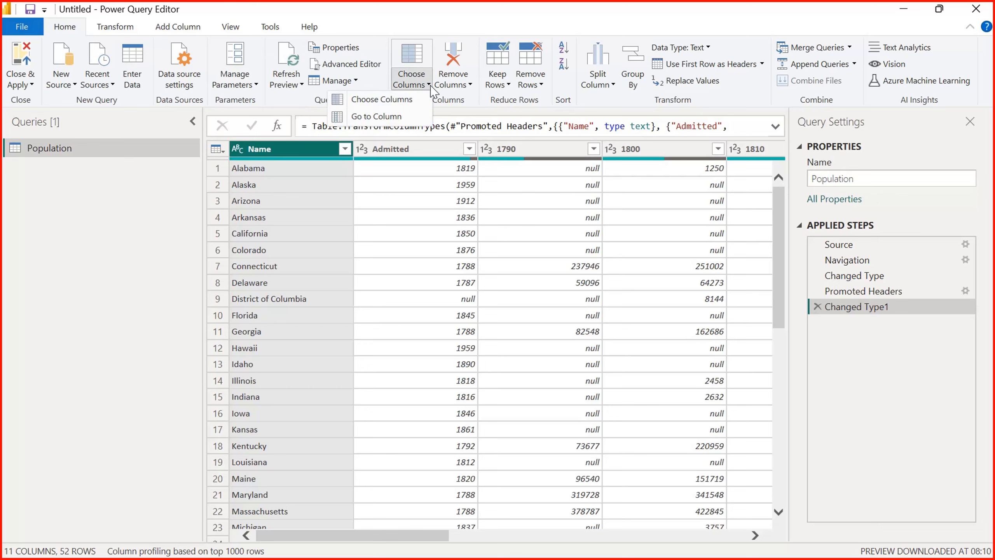
click(410, 100)
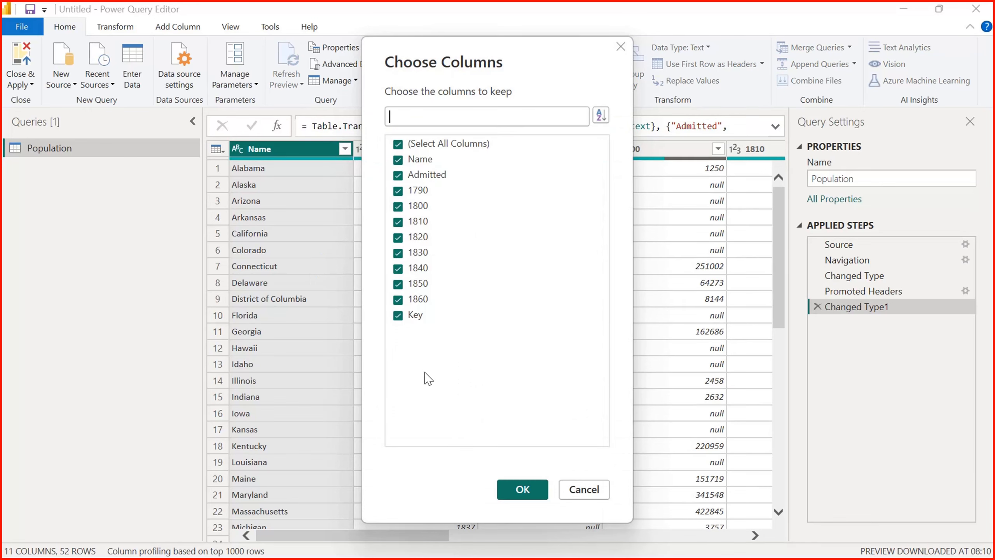
click(398, 144)
click(398, 160)
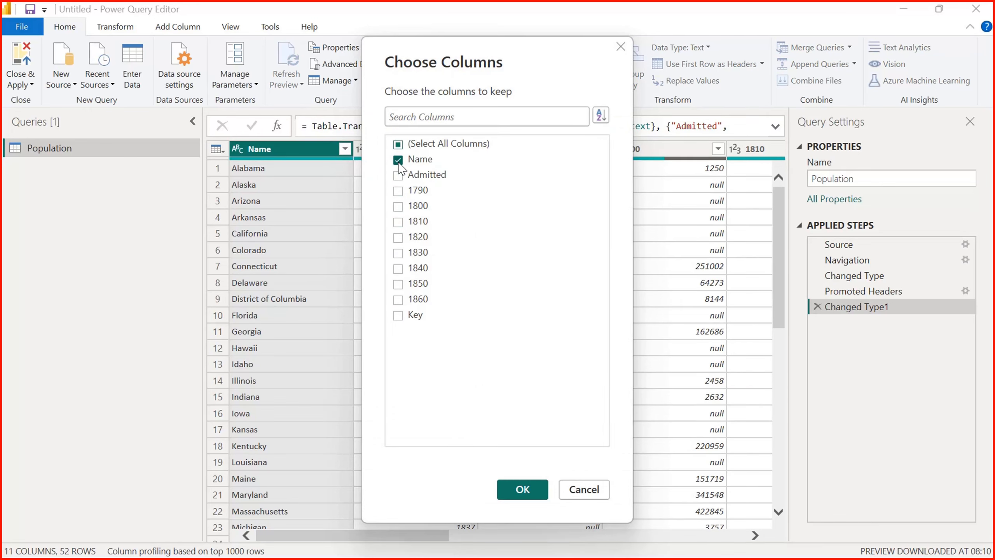
click(398, 175)
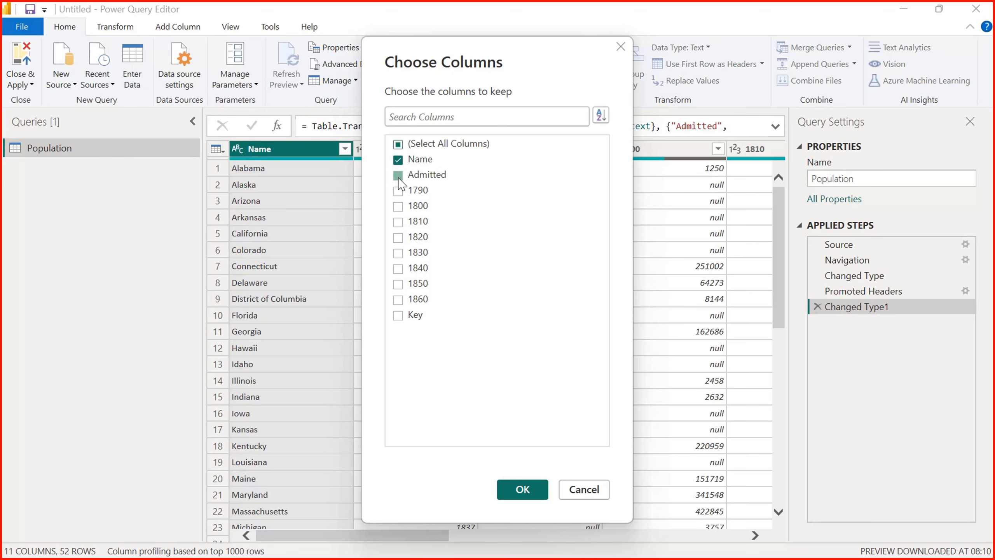
click(398, 316)
click(516, 489)
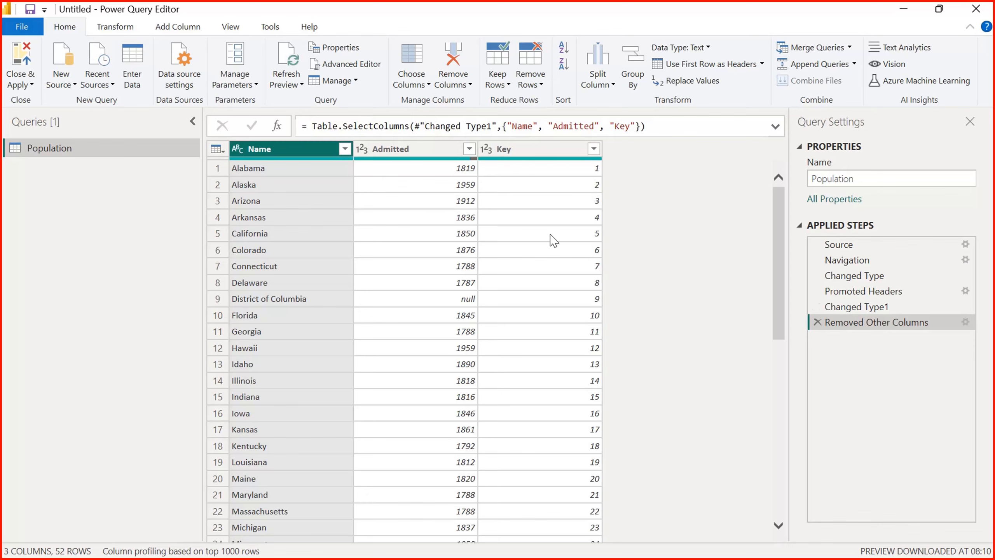
click(817, 323)
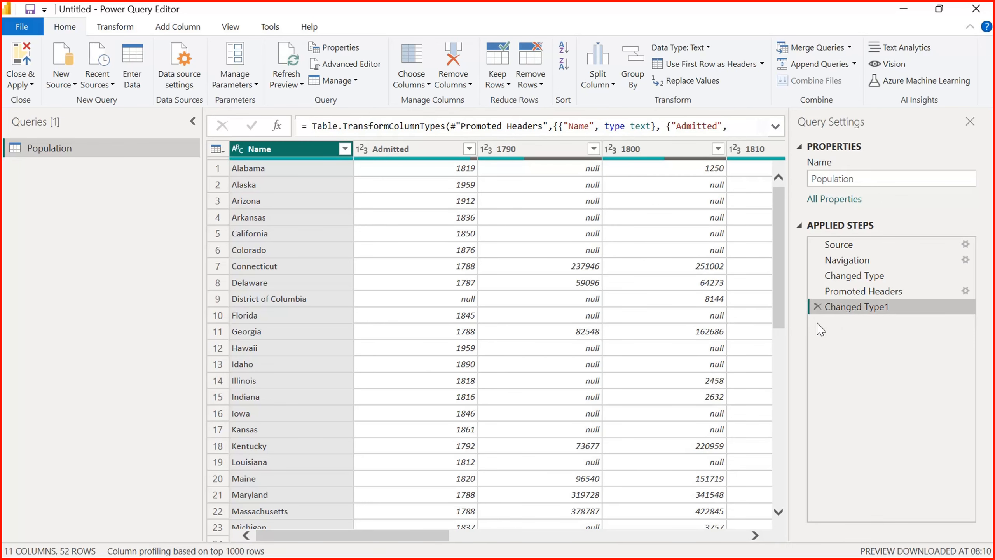
Jump to the 1840 column with Go to Column and return to the start of the table.
click(431, 85)
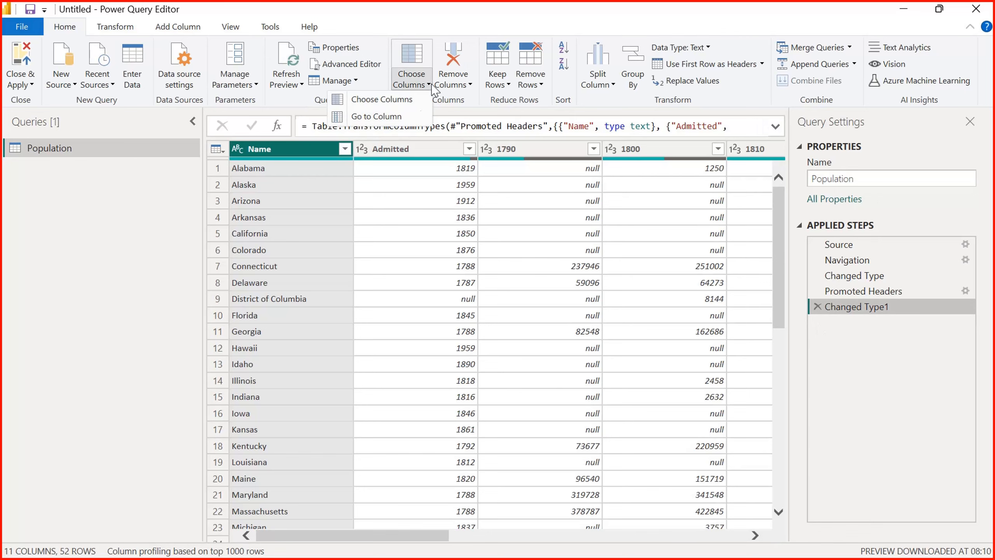
click(398, 117)
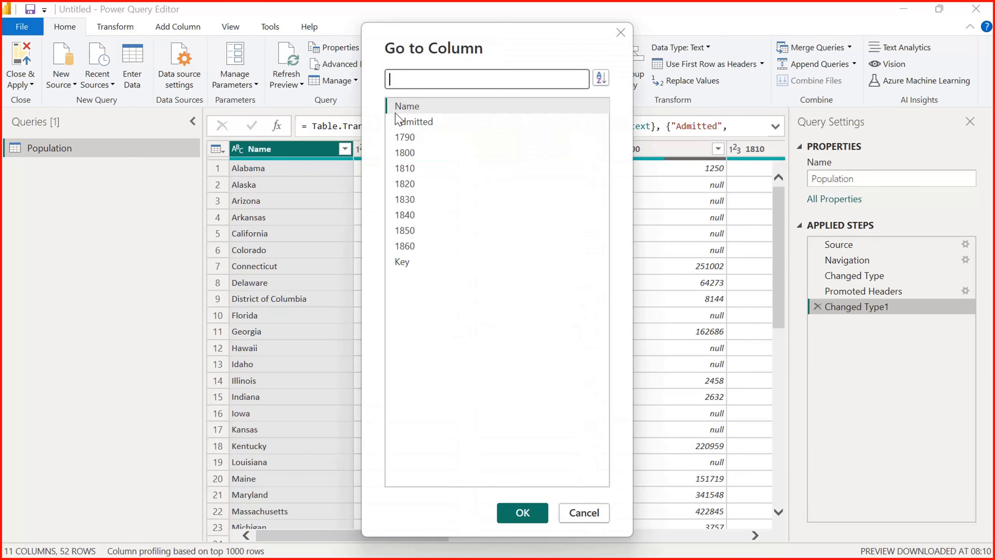
click(415, 215)
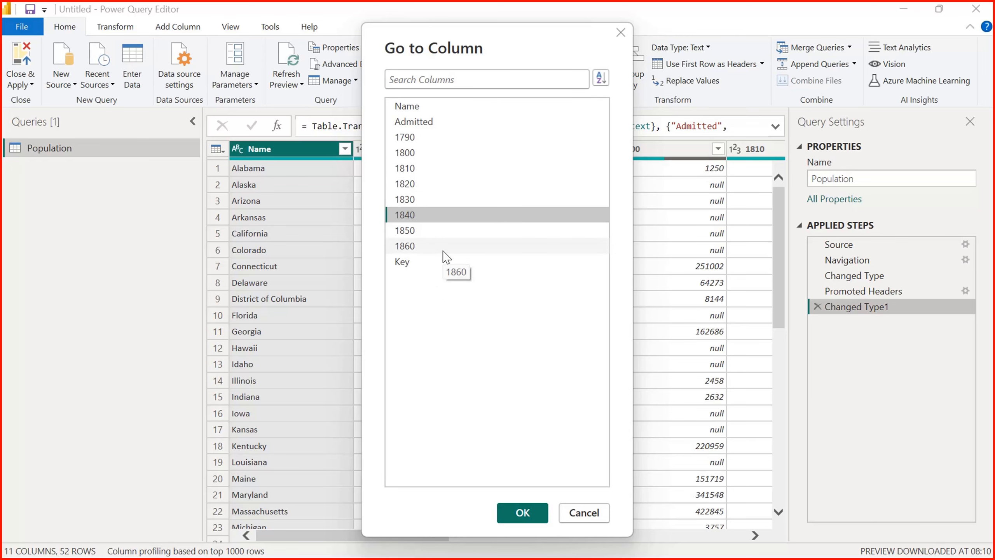
click(520, 513)
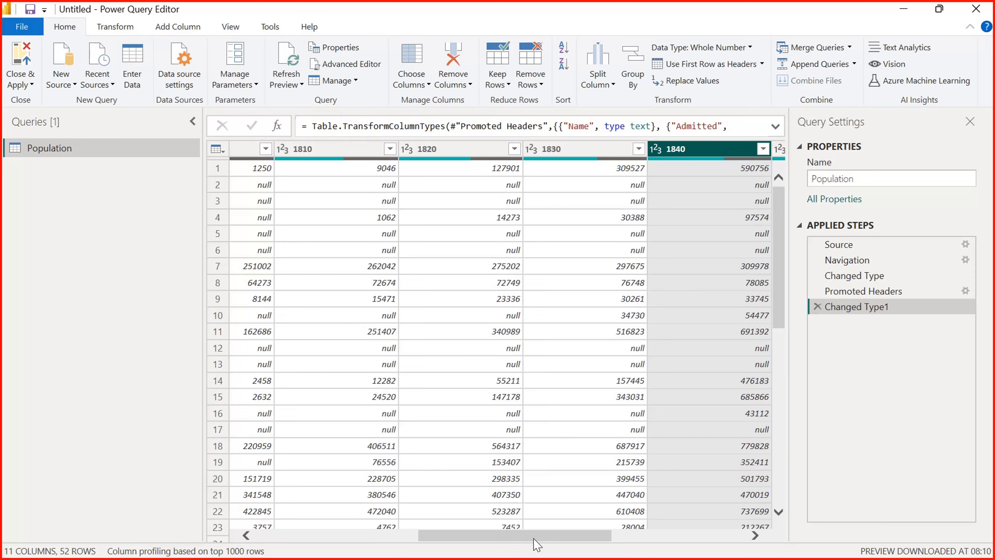
drag(474, 539, 264, 539)
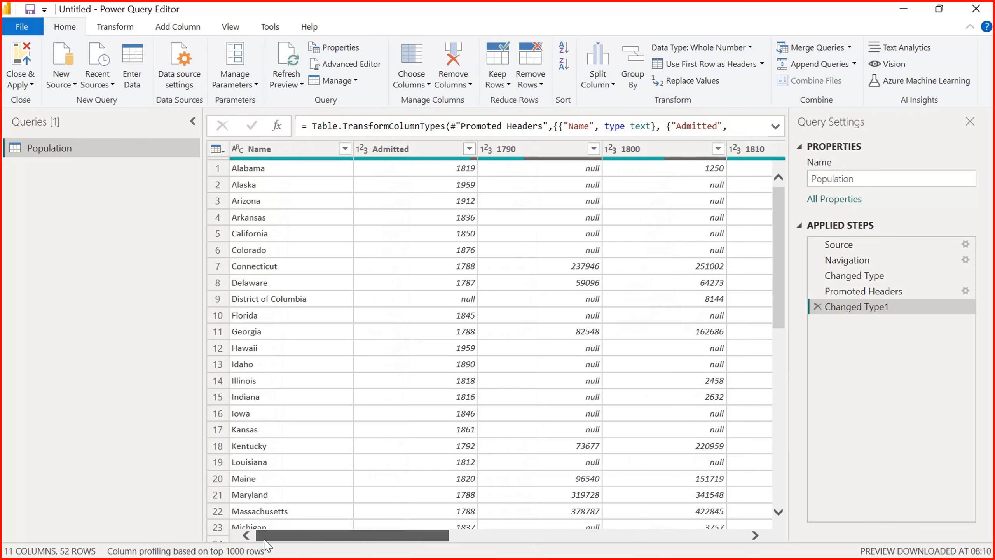
Try removing the 1840 column from the population table, and delete the resulting applied step.
click(429, 85)
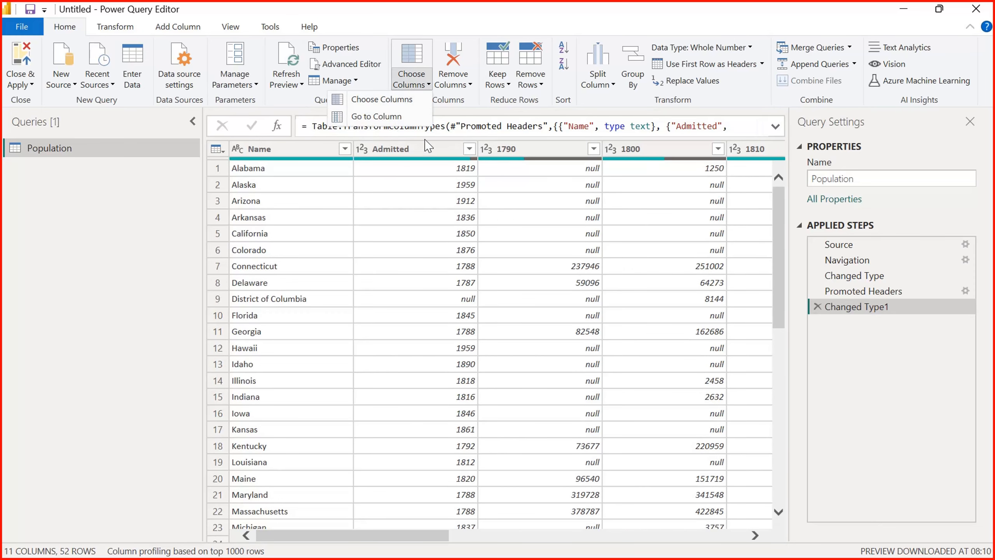
click(399, 545)
drag(400, 541, 757, 514)
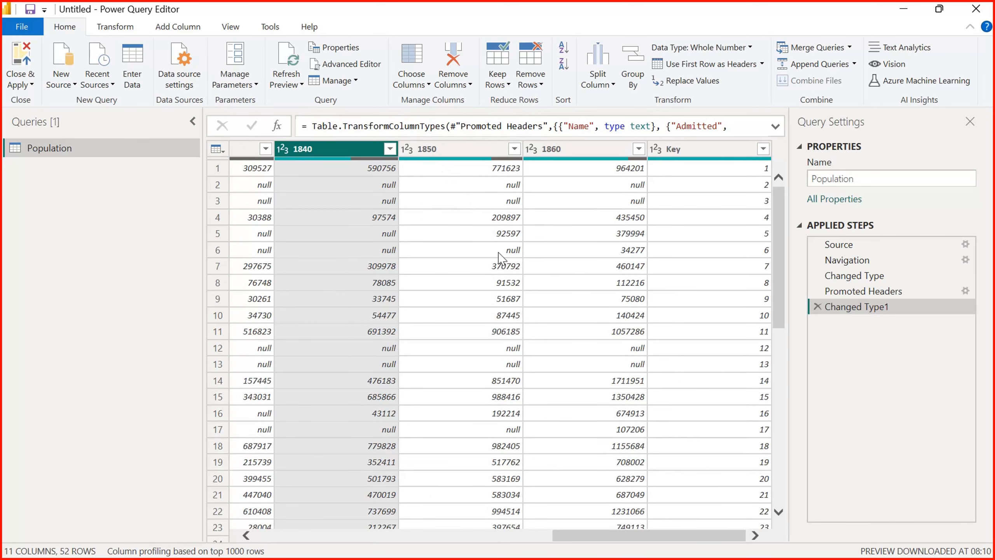
mouse_move(633, 535)
mouse_down()
mouse_move(584, 541)
mouse_move(625, 541)
mouse_up()
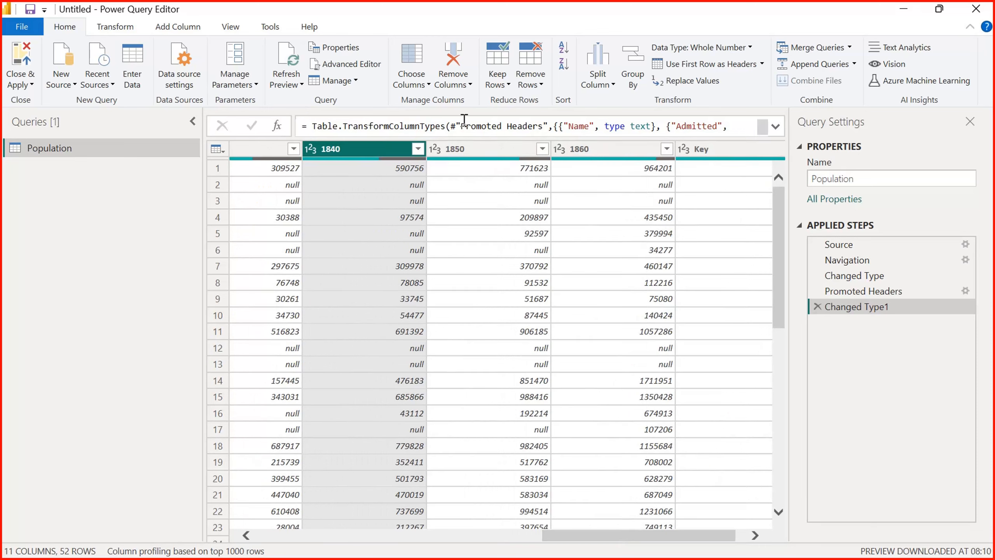
click(469, 85)
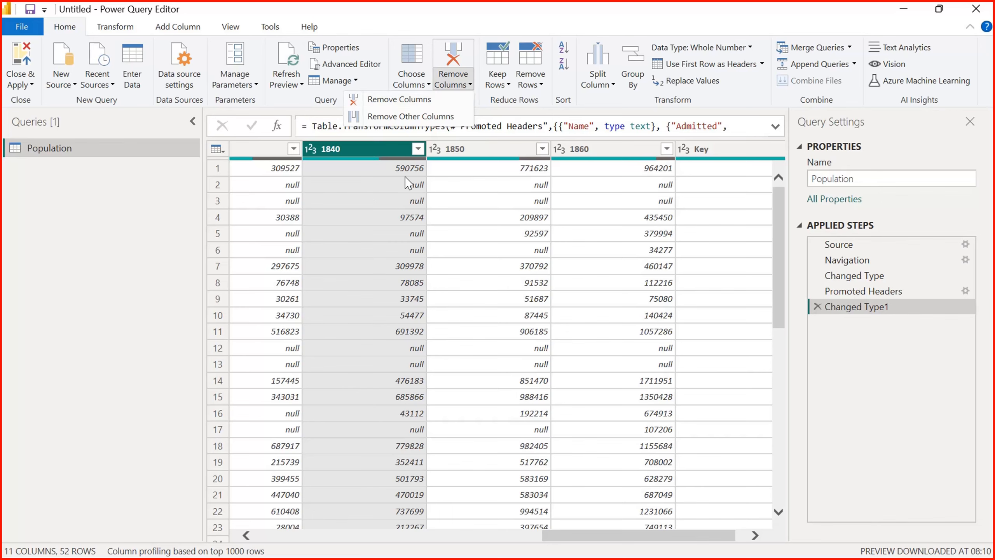
click(469, 85)
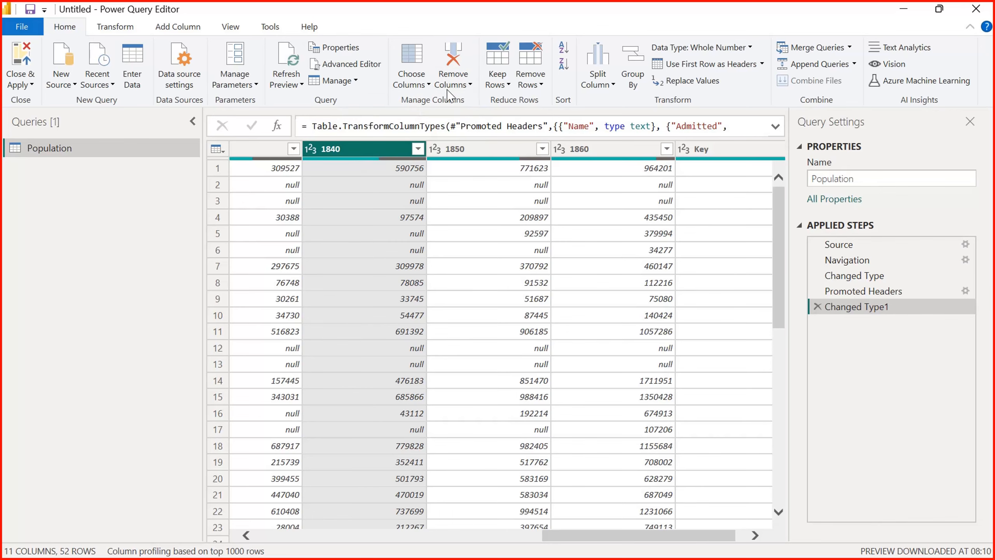
click(468, 85)
click(415, 98)
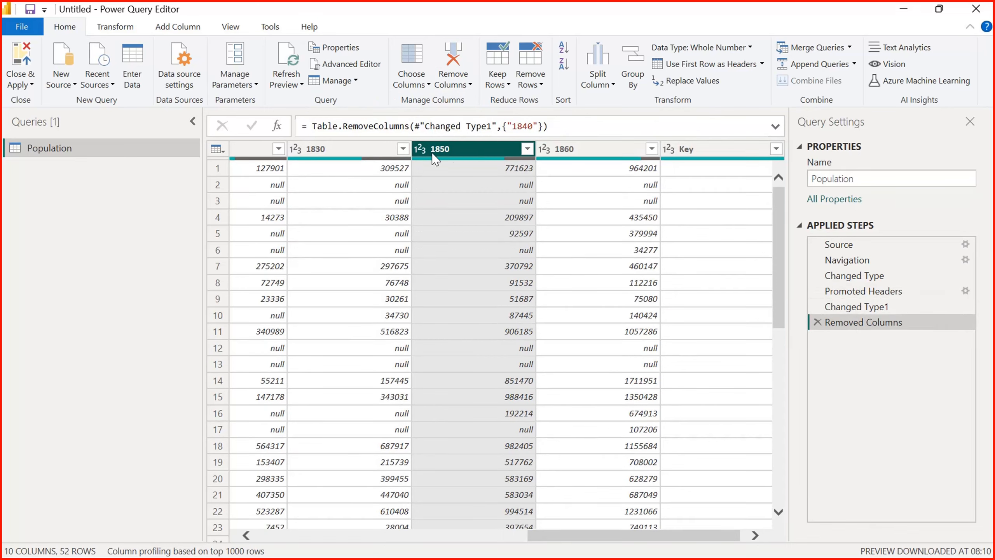
click(818, 322)
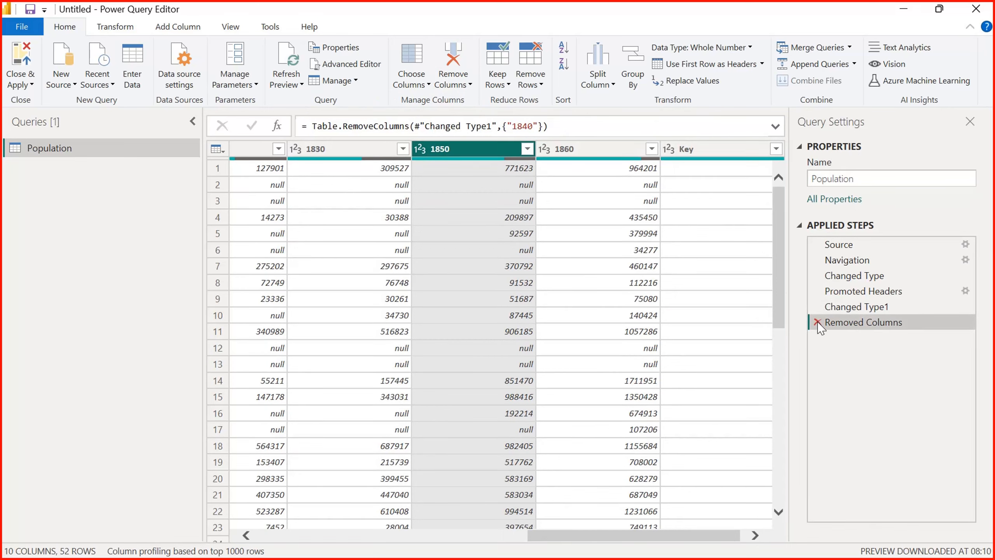
Try removing all columns other than 1840, and delete the resulting applied step.
click(471, 91)
click(454, 118)
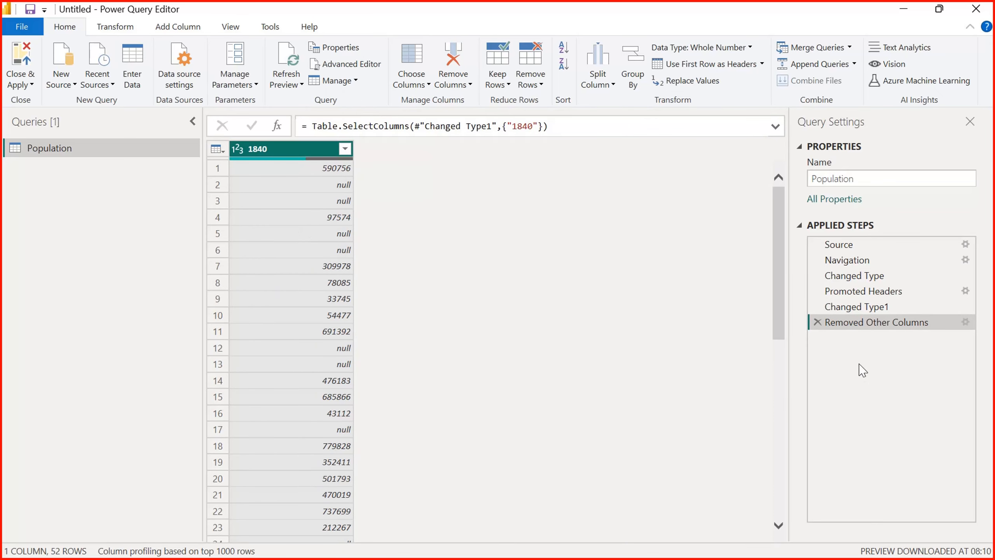
click(817, 323)
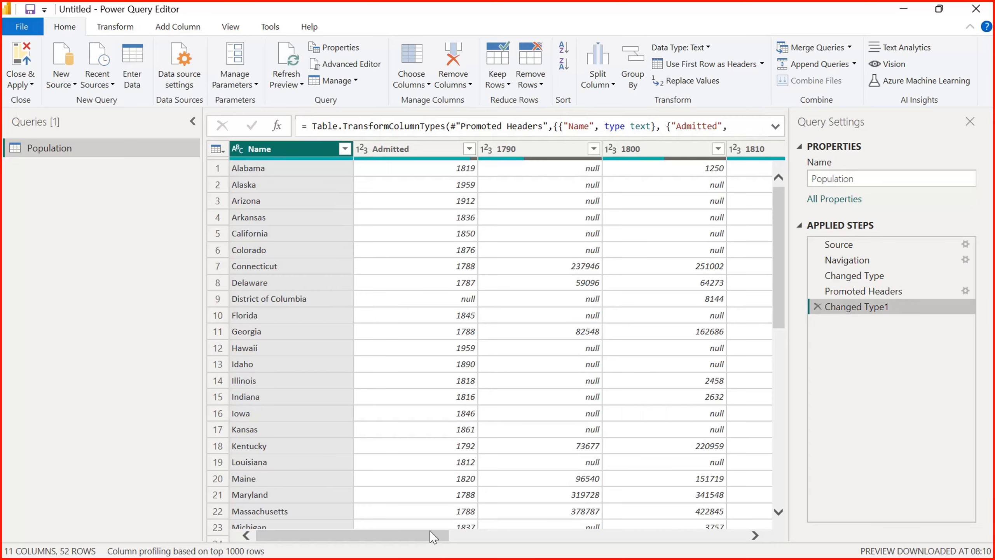
Examine the table's columns, its rows down to the last one, and the available options for keeping rows.
drag(433, 535, 154, 505)
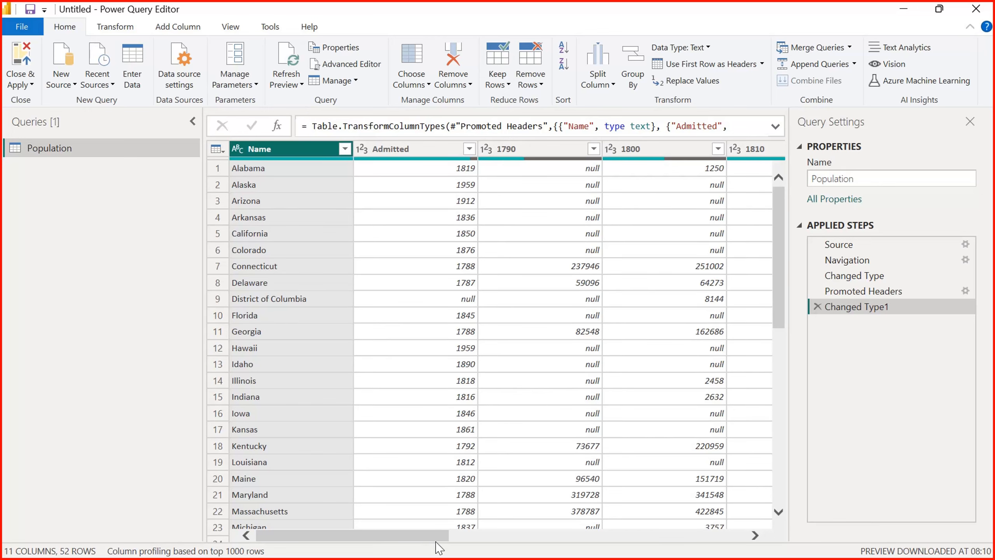
drag(435, 538, 337, 506)
click(246, 207)
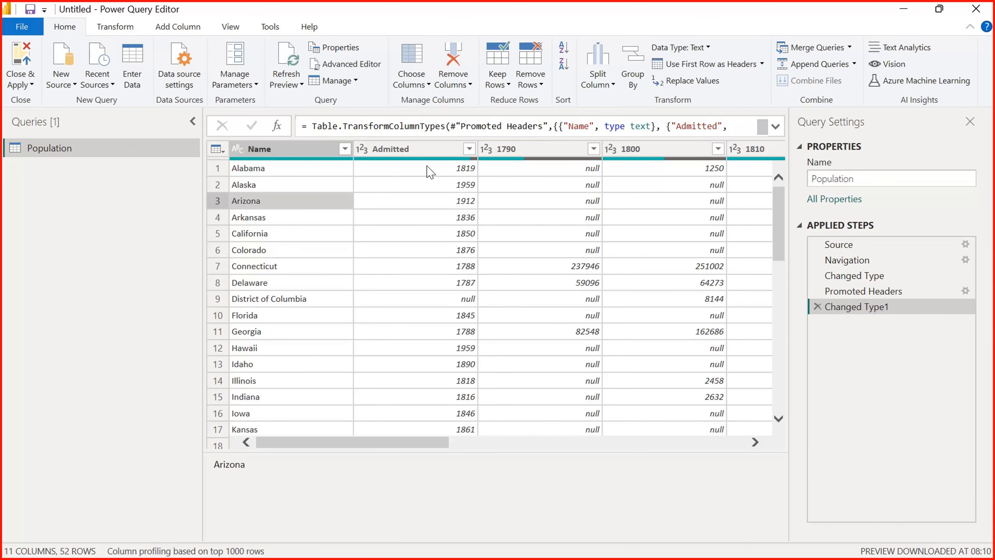
click(509, 86)
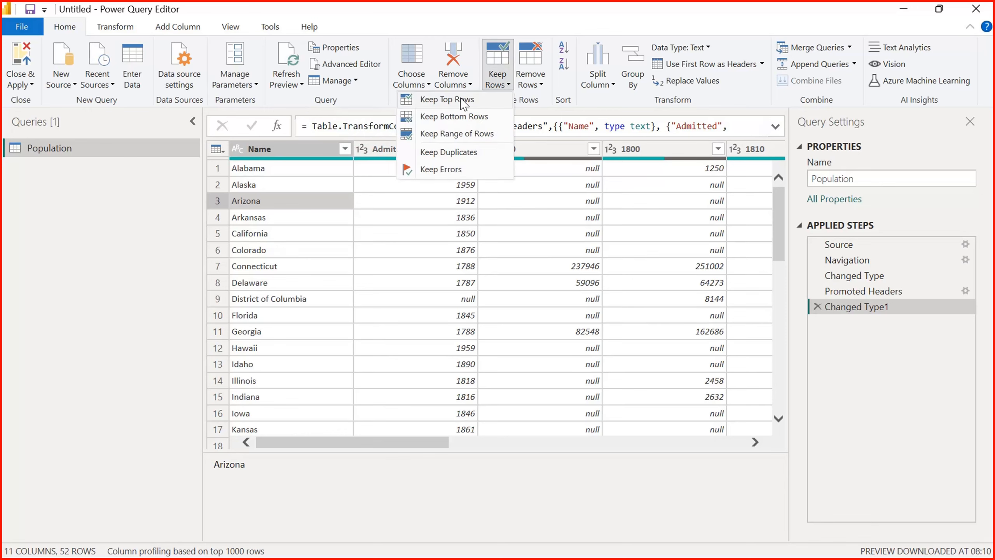
click(358, 290)
drag(782, 237, 769, 149)
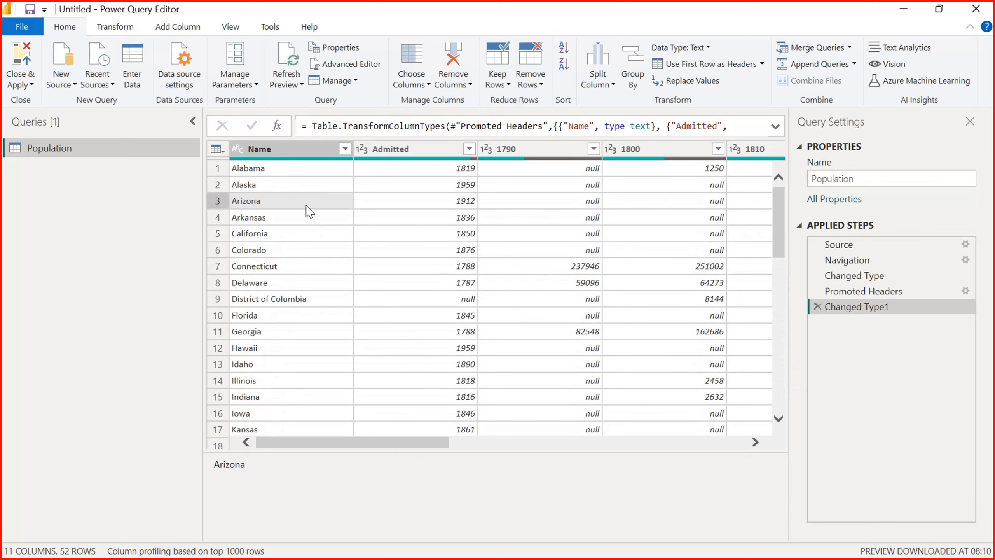
drag(780, 213, 814, 429)
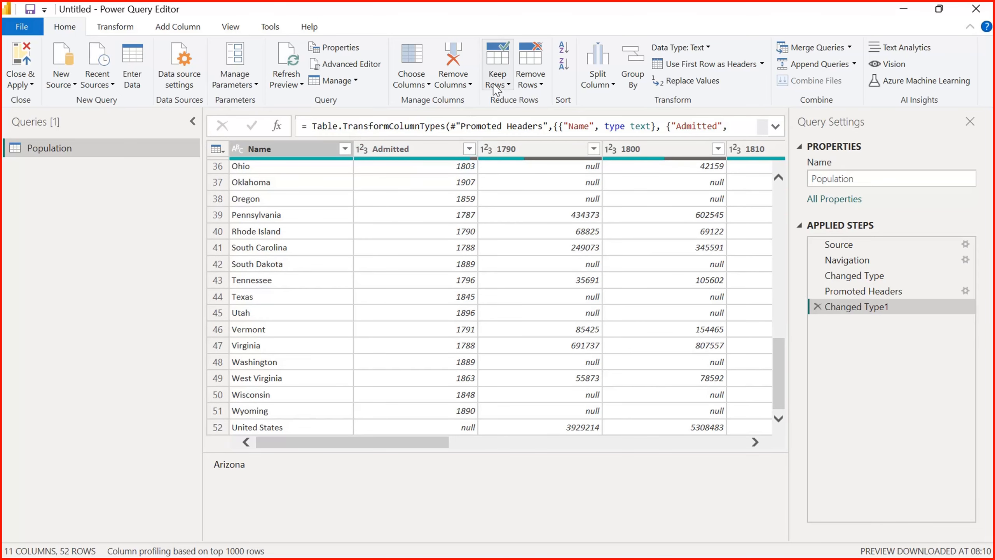
Try keeping only the top 10 rows of the table, and delete the resulting applied step.
click(506, 84)
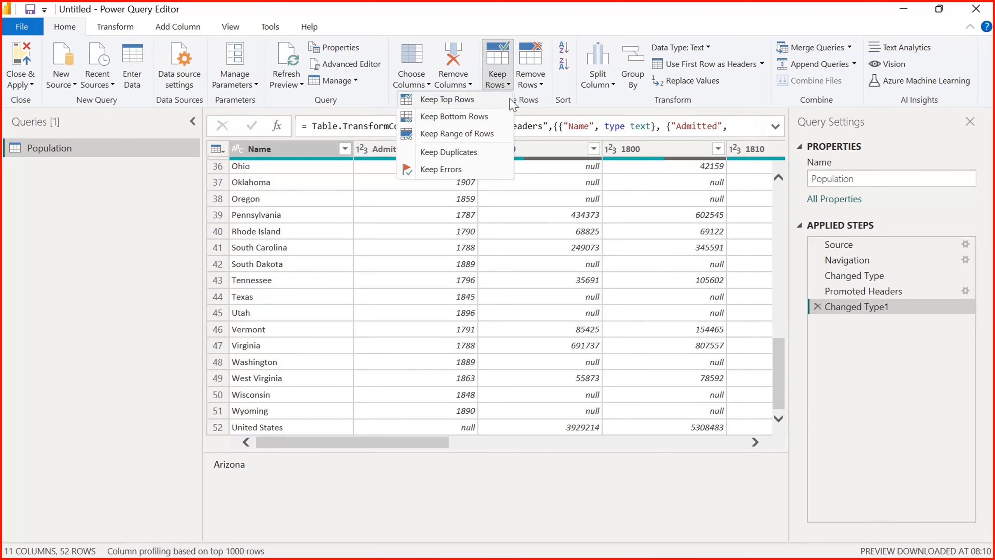
click(476, 106)
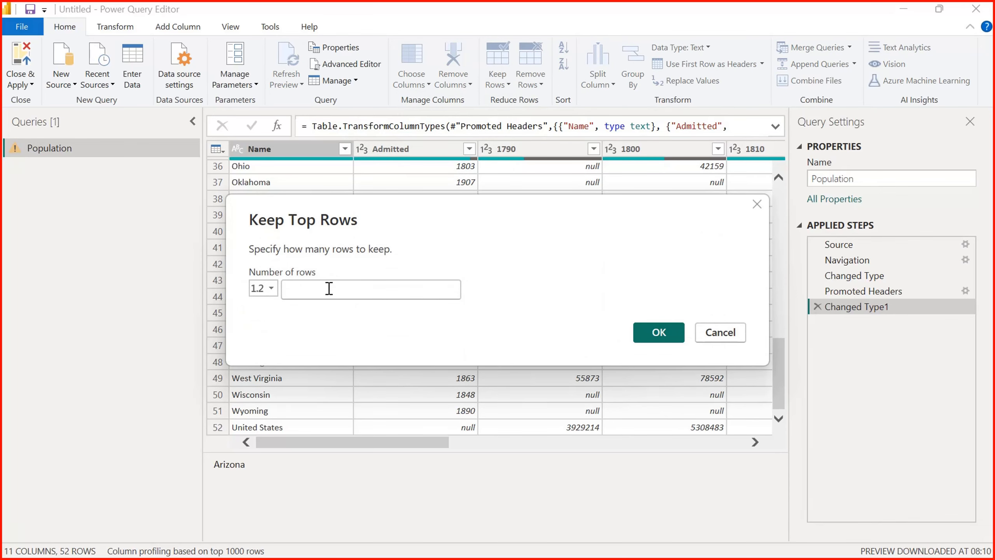
text(10)
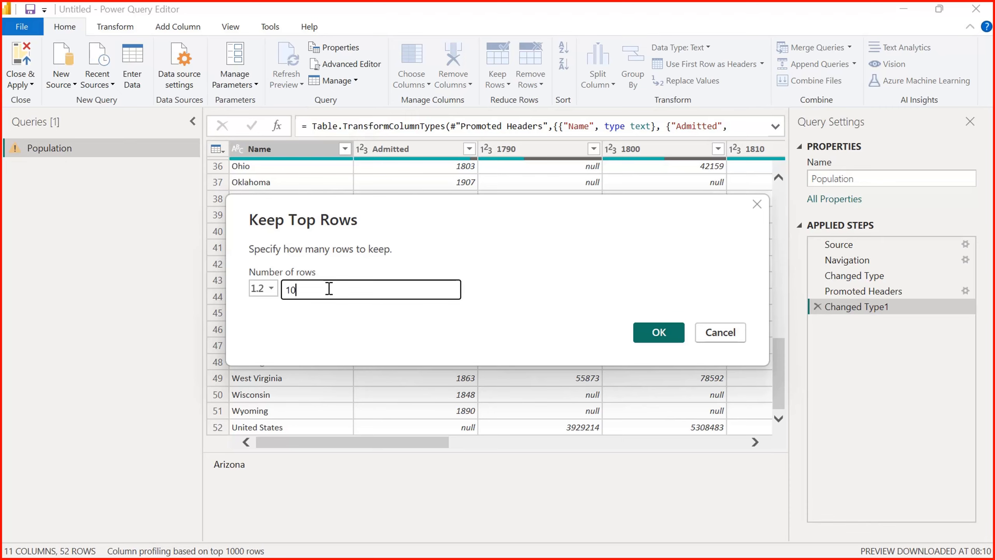
click(672, 340)
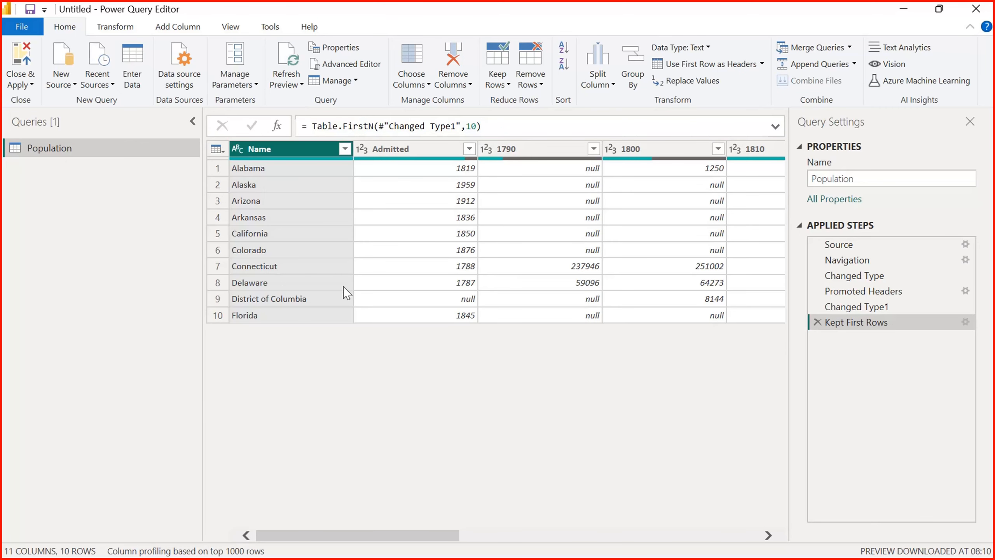
click(818, 322)
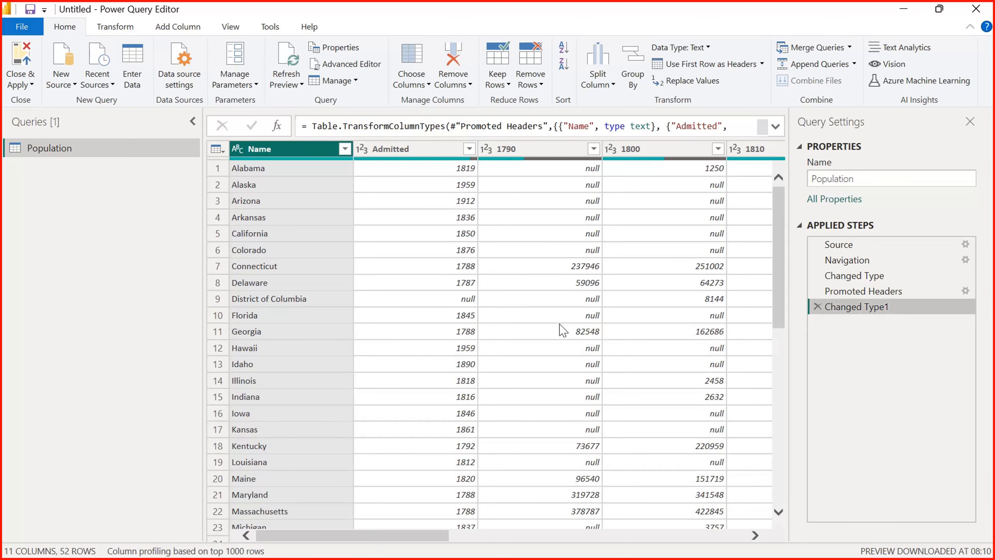
Try keeping only a range of 3 rows starting at row 1 of the population table.
click(503, 84)
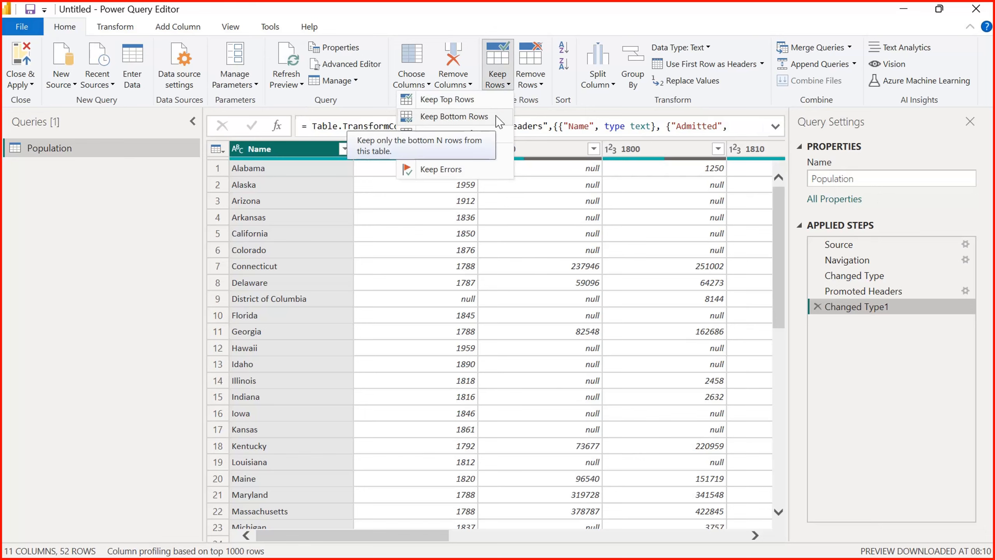
click(490, 134)
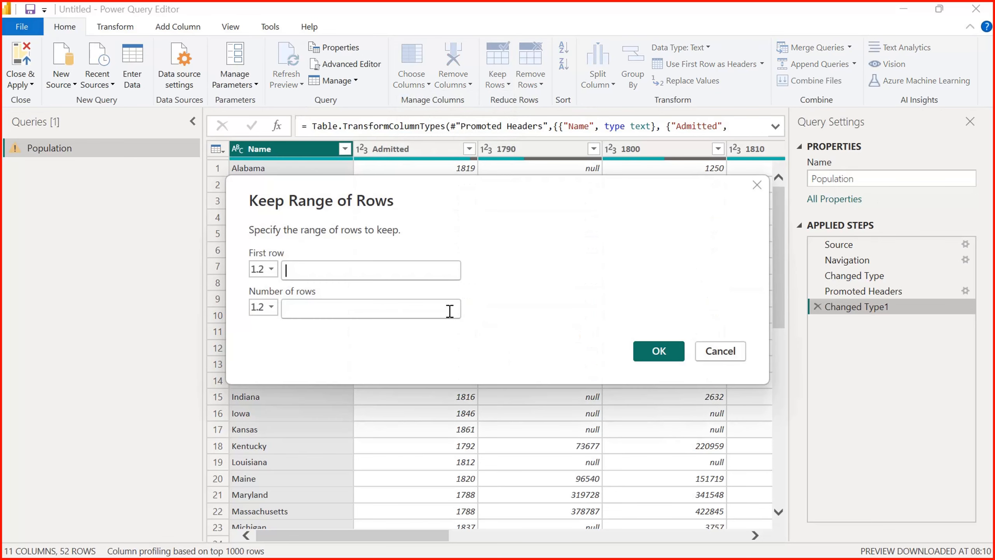
click(362, 270)
text(1)
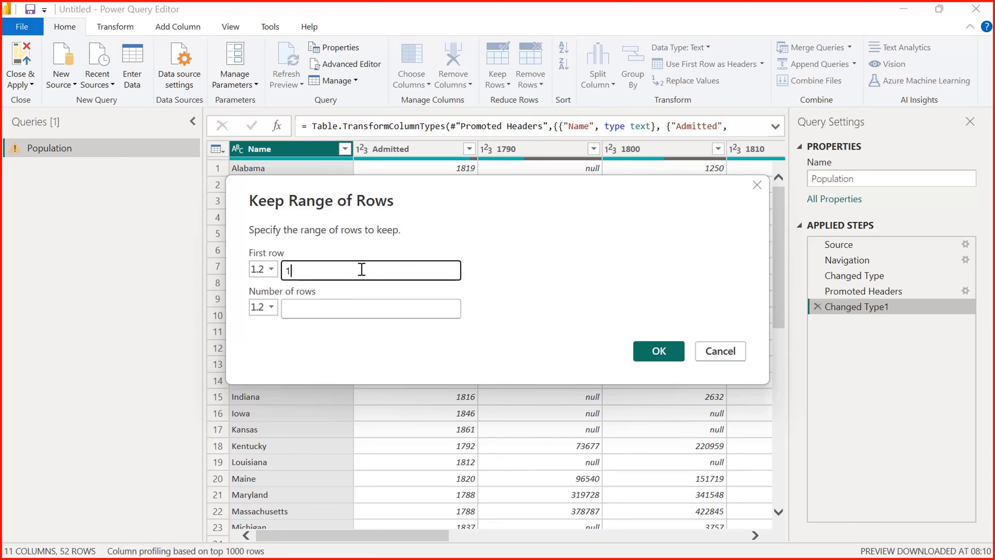
click(347, 306)
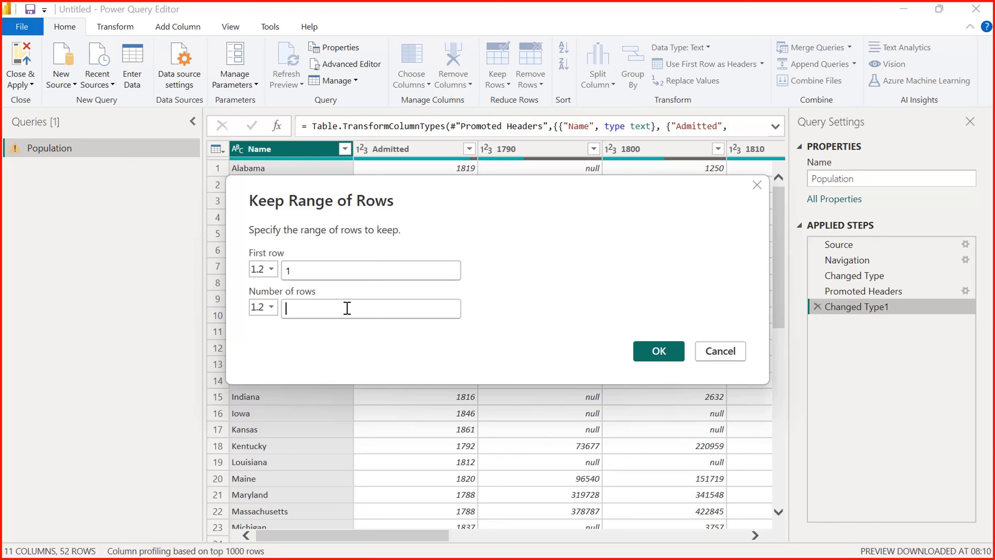
text(3)
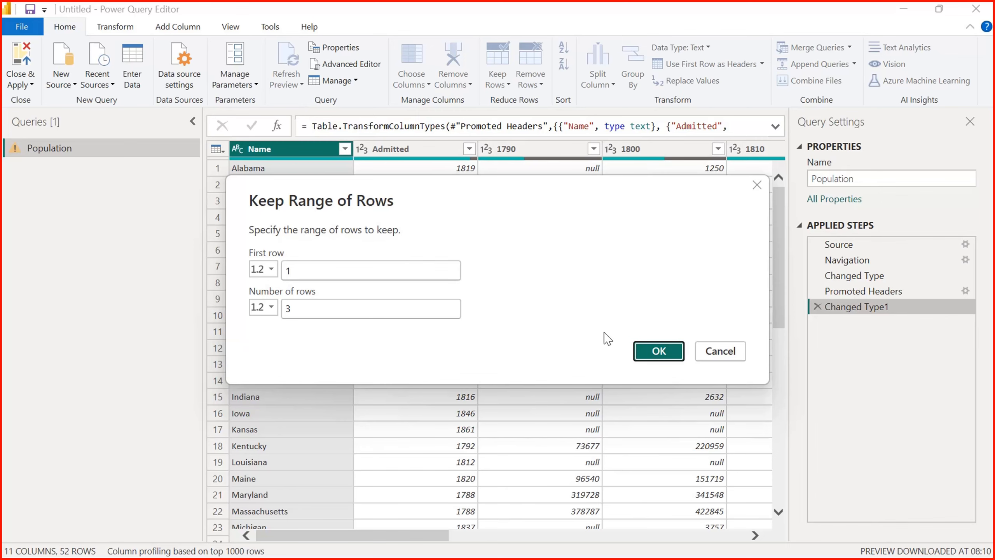
click(659, 352)
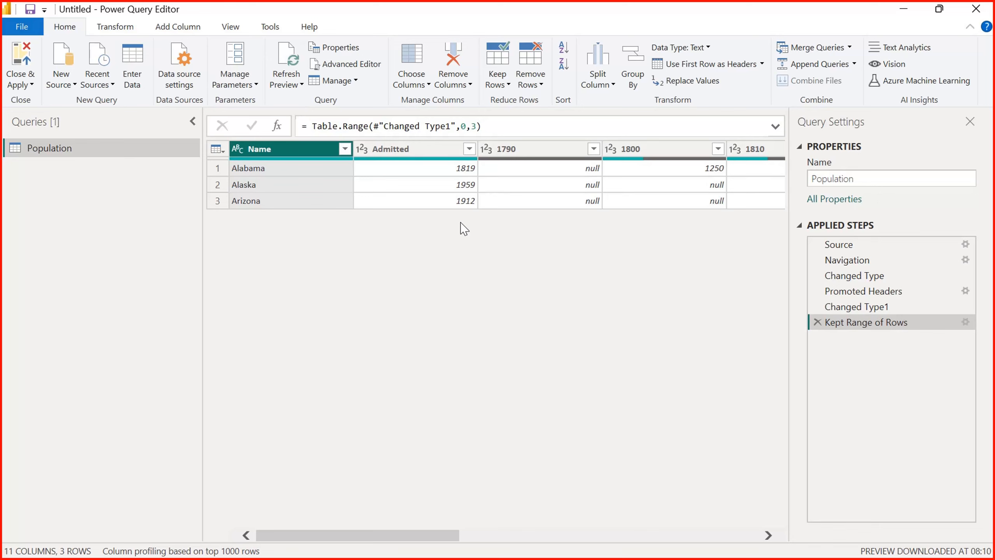
Try changing the kept range's first row to 10, cancel the edit, and delete the Kept Range of Rows step.
click(966, 322)
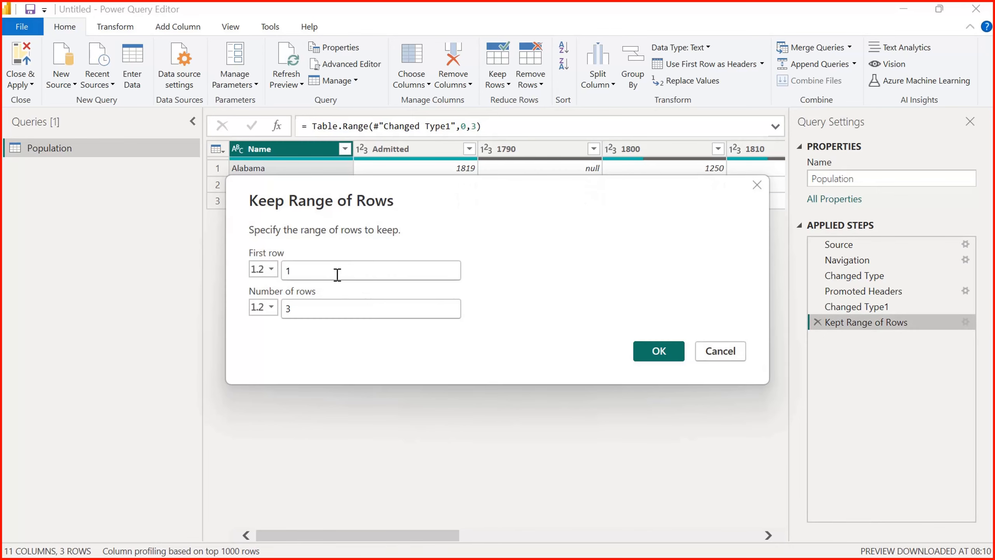
text(10)
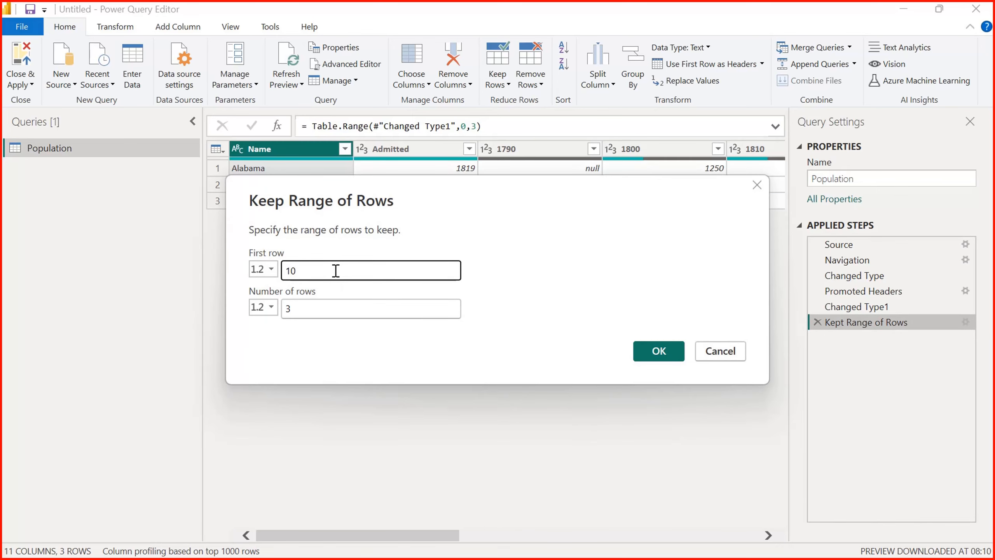
click(723, 353)
click(818, 323)
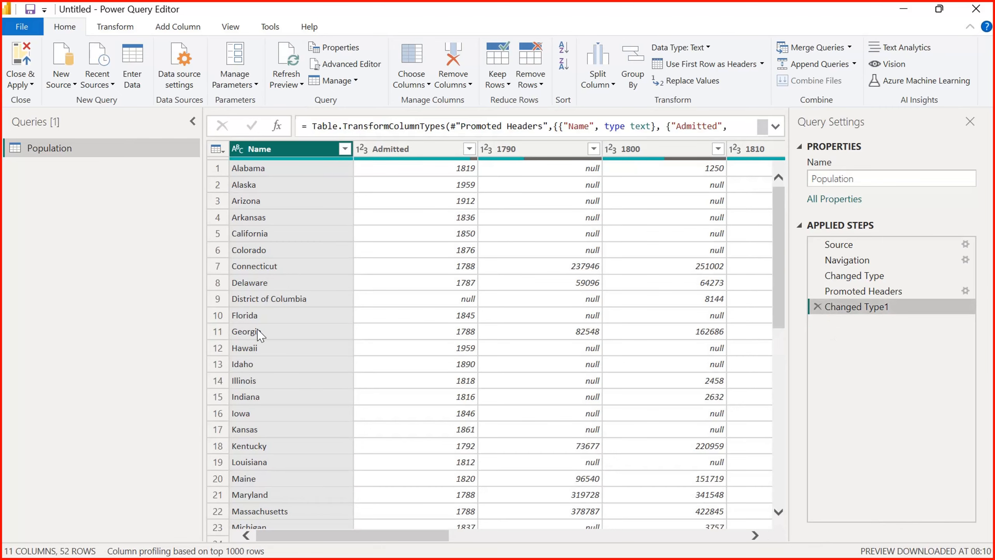
Try keeping only 4 rows starting at row 10, Florida, and delete the resulting applied step.
click(247, 336)
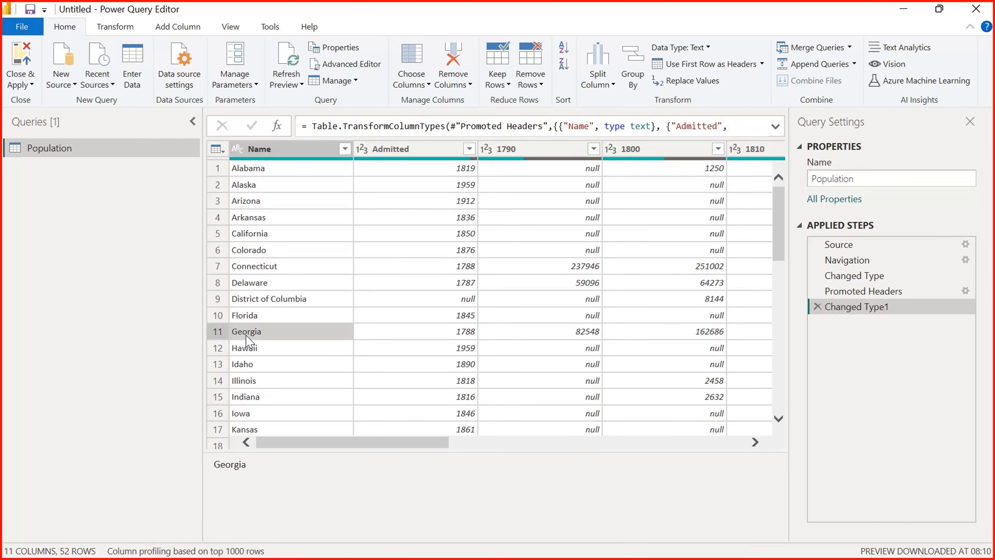
key(Up)
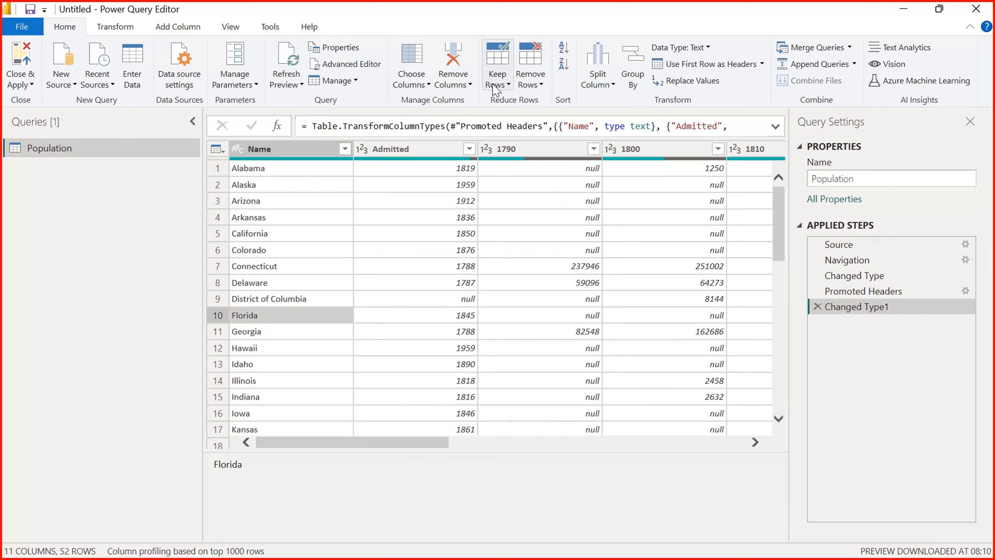
click(507, 92)
click(483, 134)
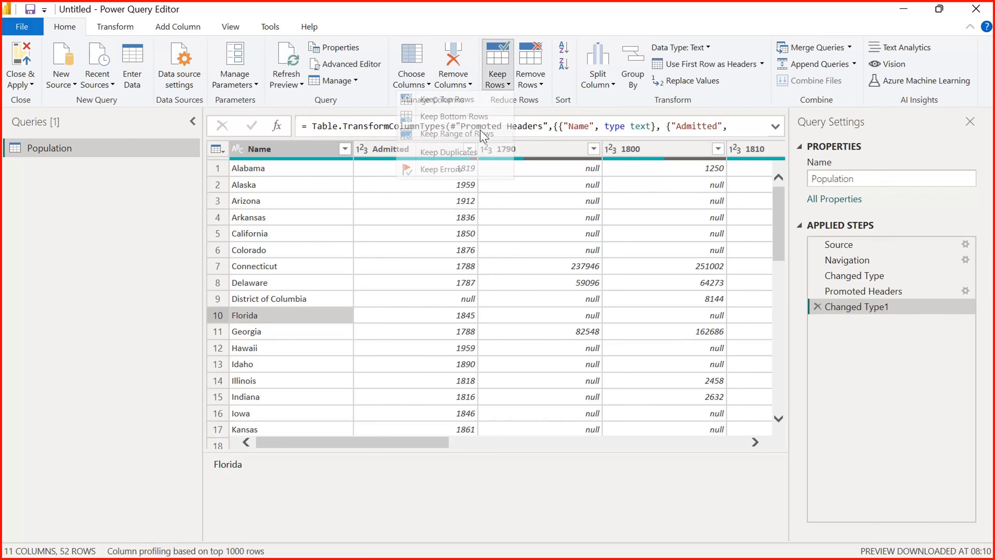
click(343, 280)
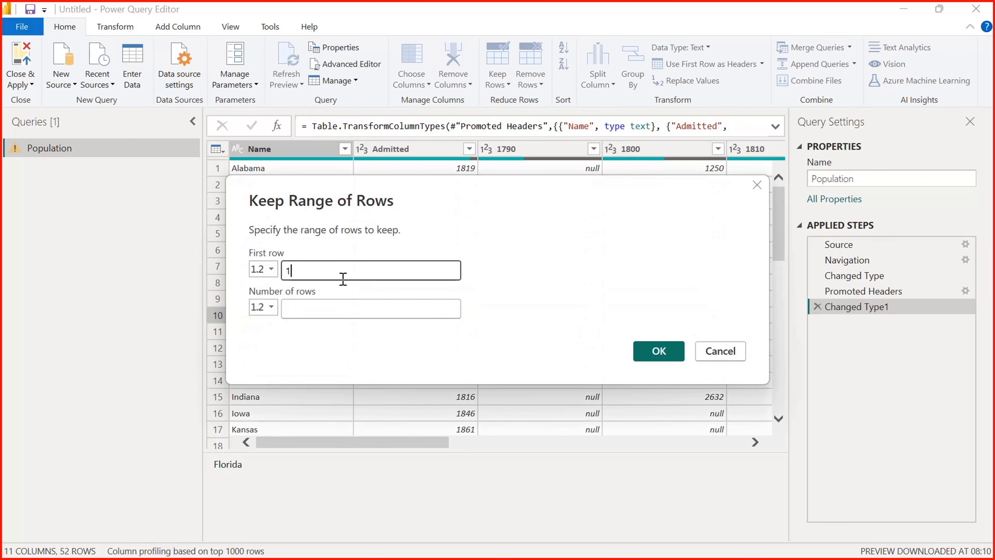
text(10)
click(334, 309)
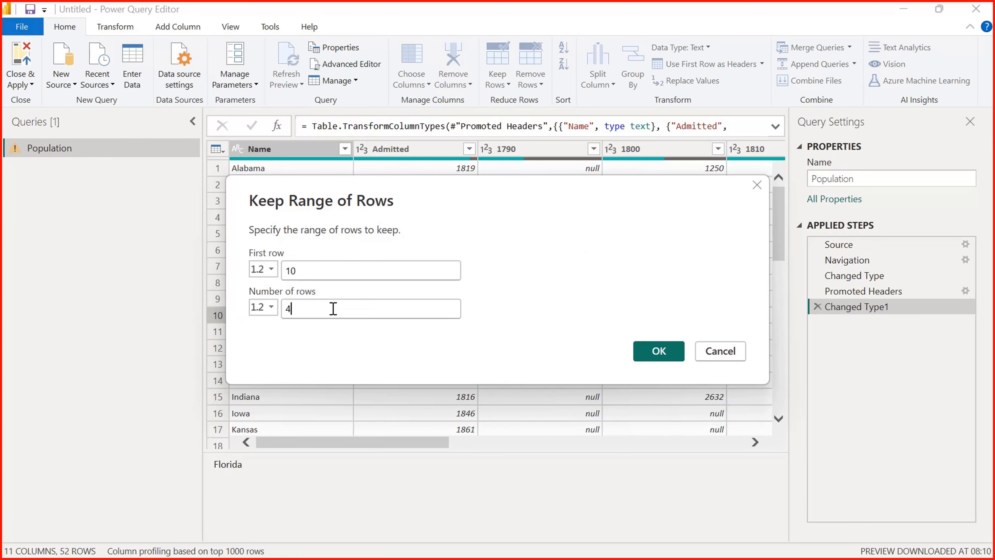
drag(589, 194, 736, 184)
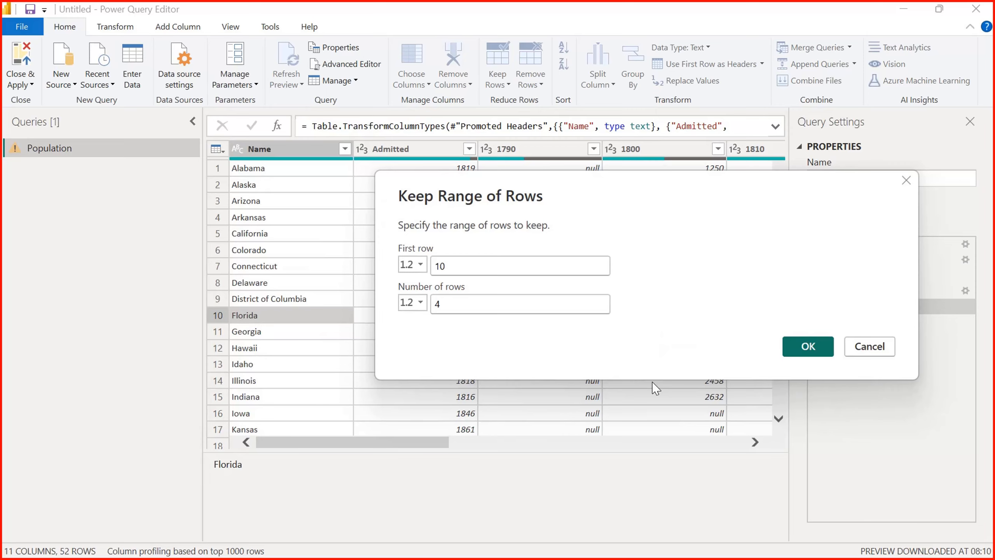
click(811, 347)
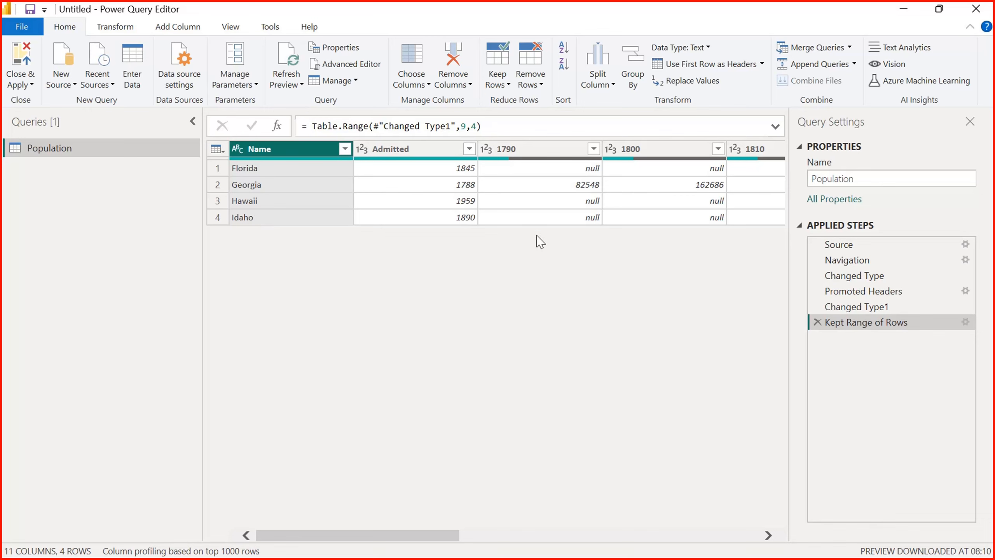
click(817, 323)
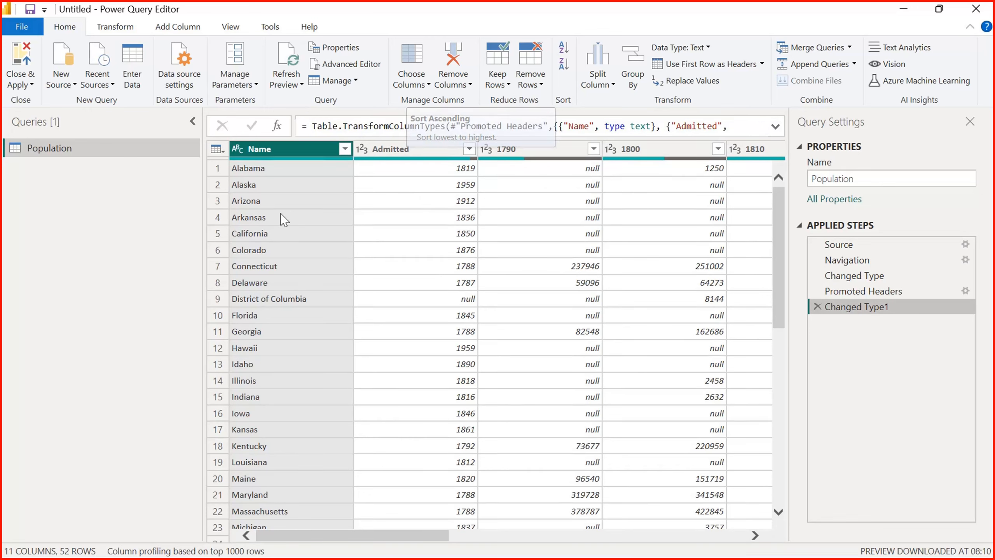
Sort the population table by the Name column in ascending order.
click(568, 55)
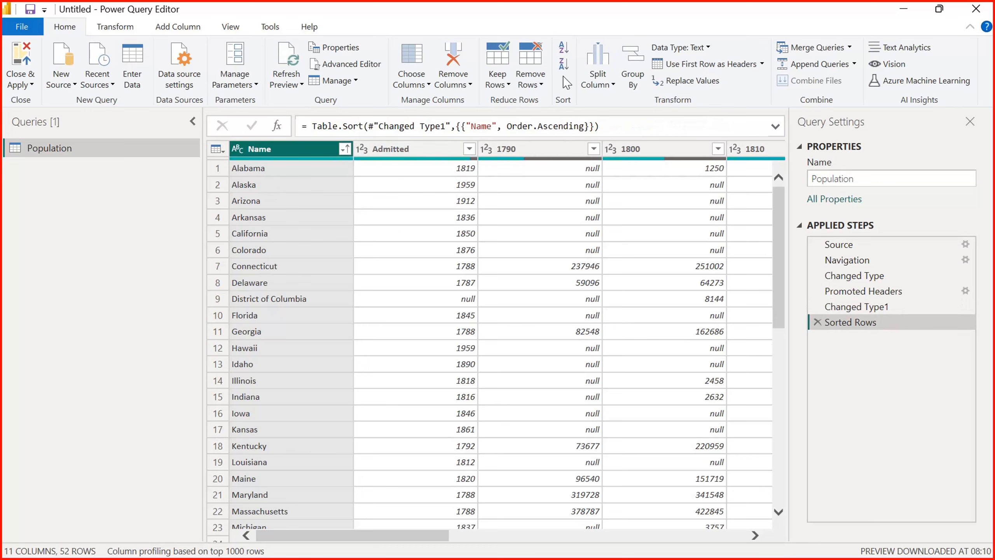
click(613, 86)
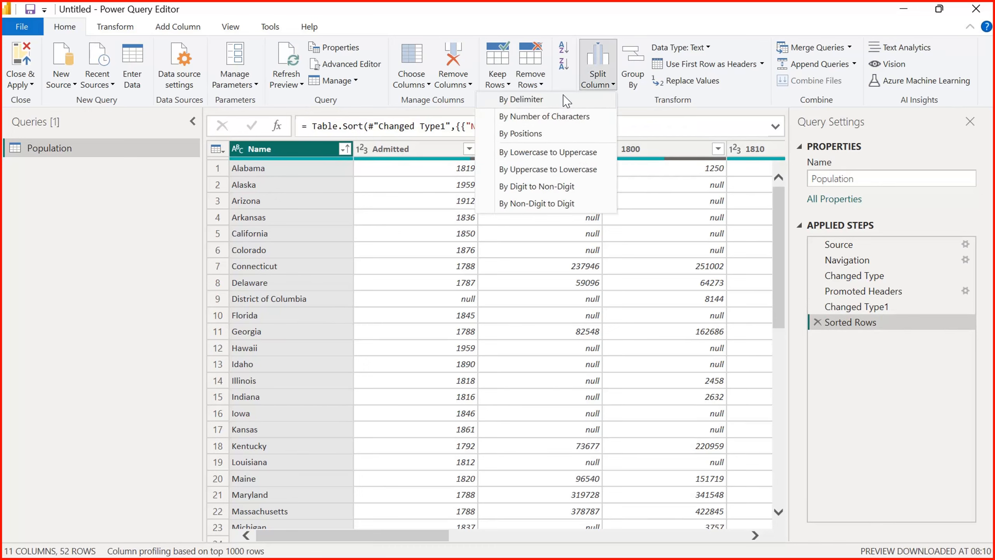
click(639, 107)
Examine the available options for removing rows and for splitting a column.
click(542, 84)
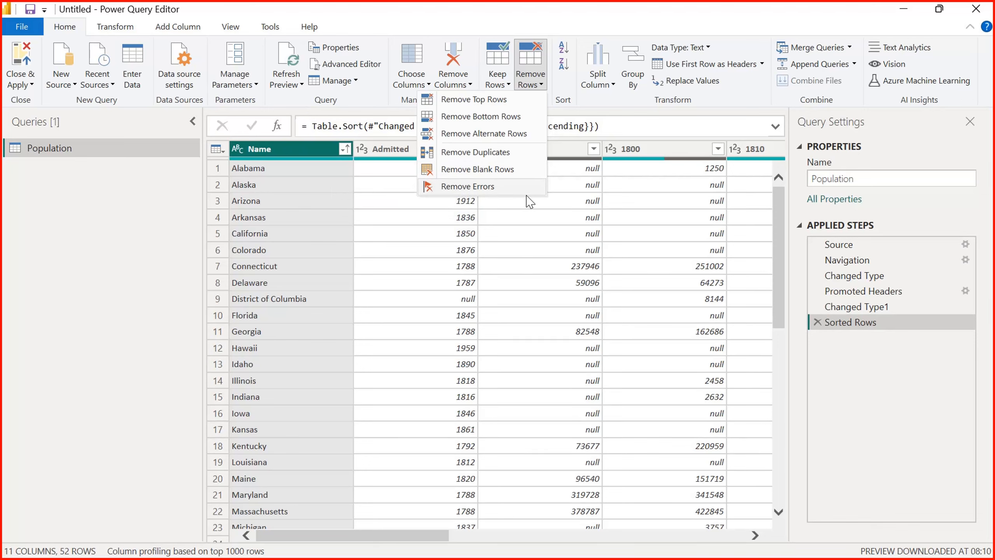
click(454, 312)
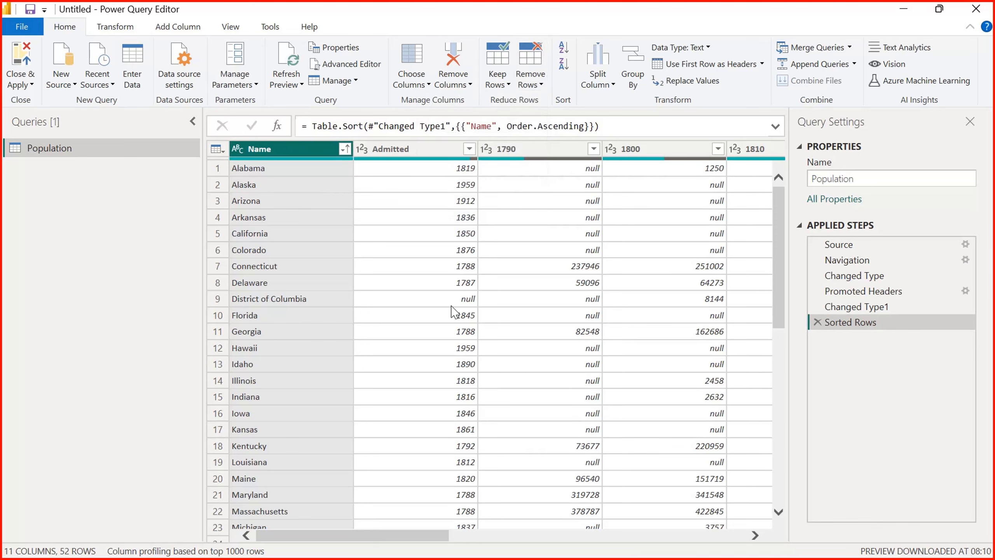
click(547, 88)
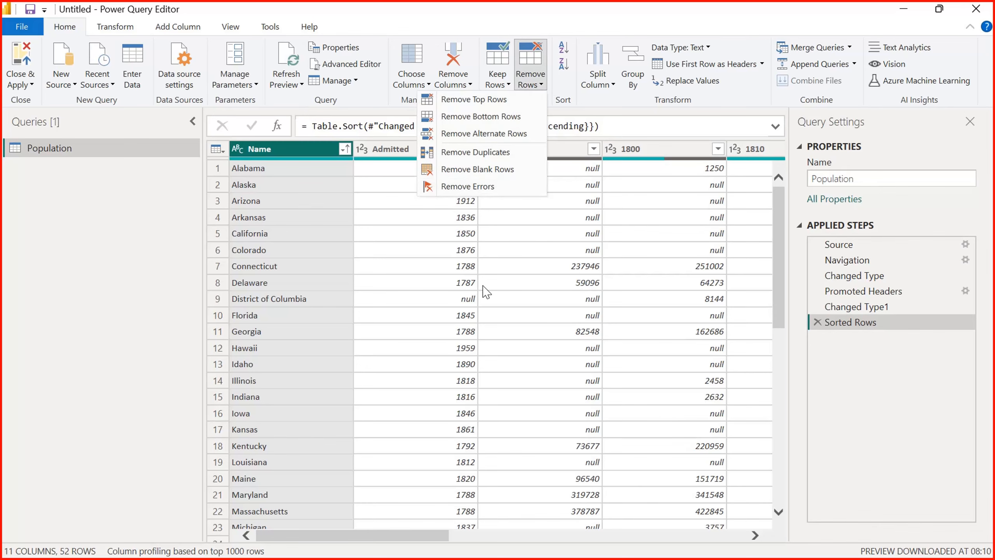
click(480, 313)
click(475, 314)
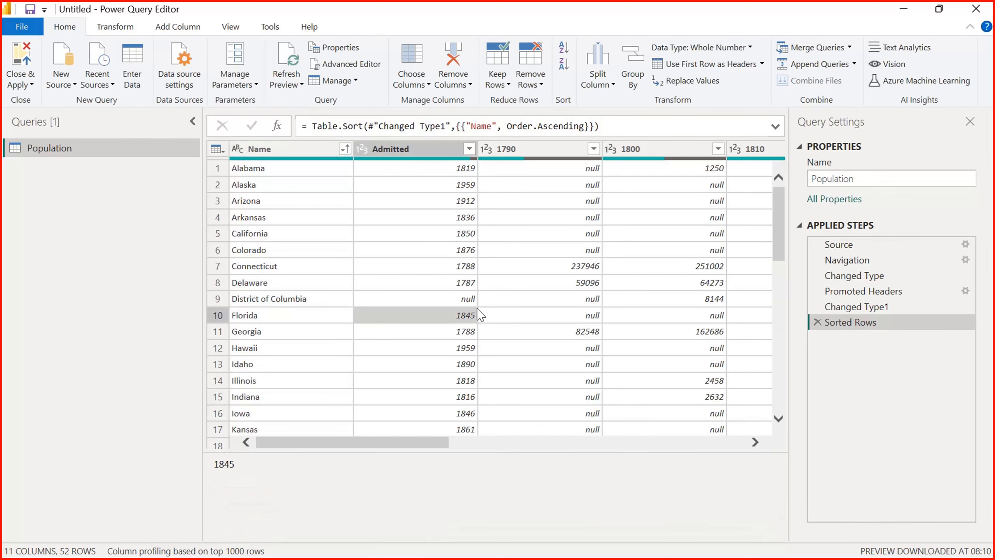
click(451, 248)
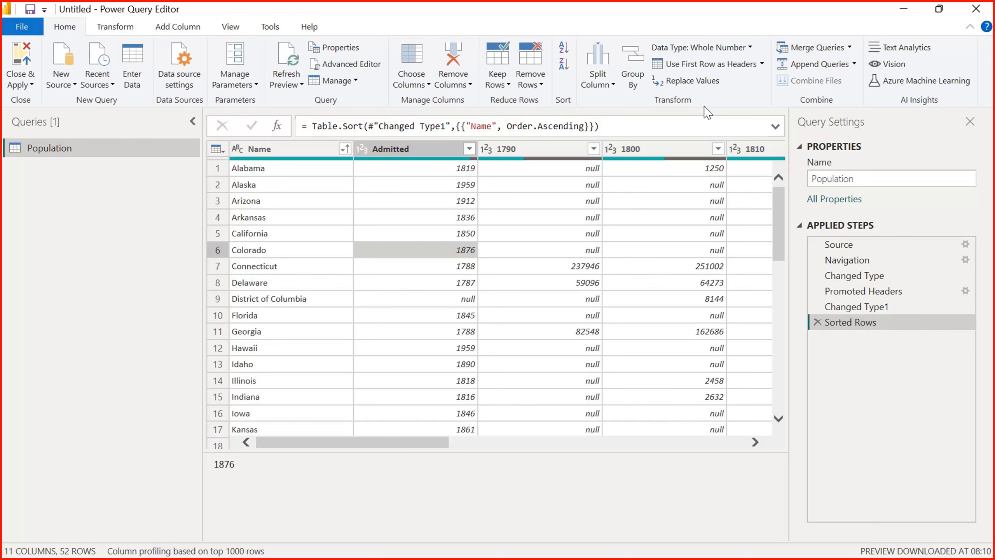
click(610, 88)
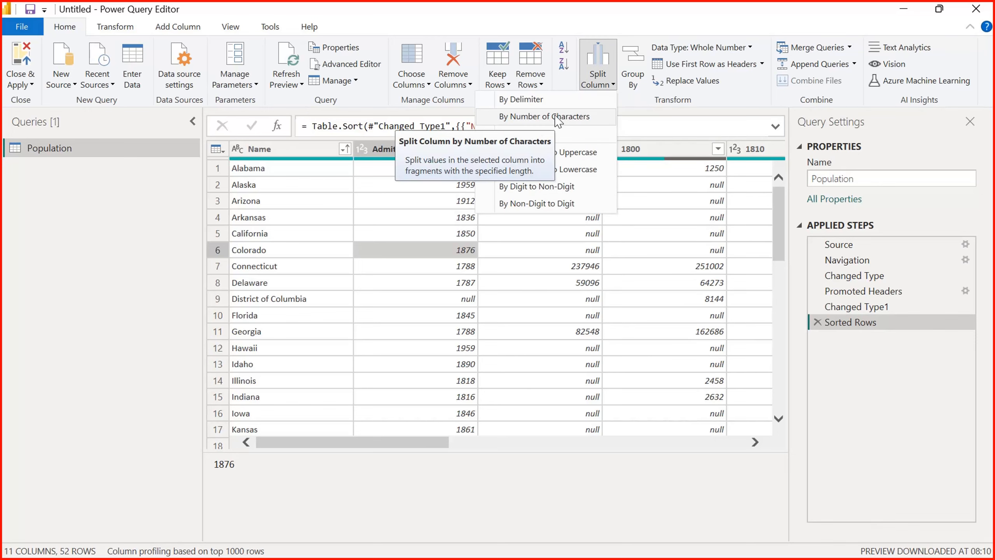
click(711, 116)
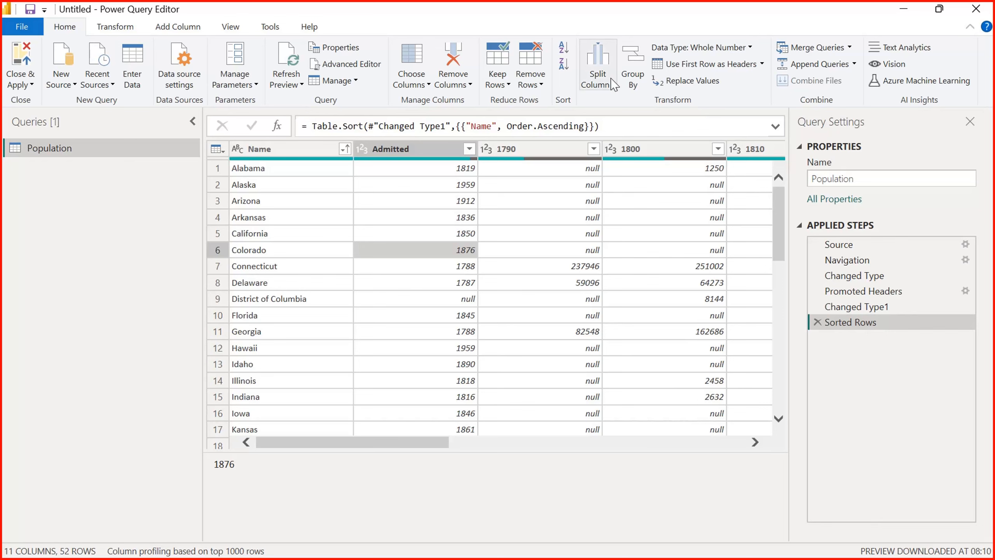
click(598, 79)
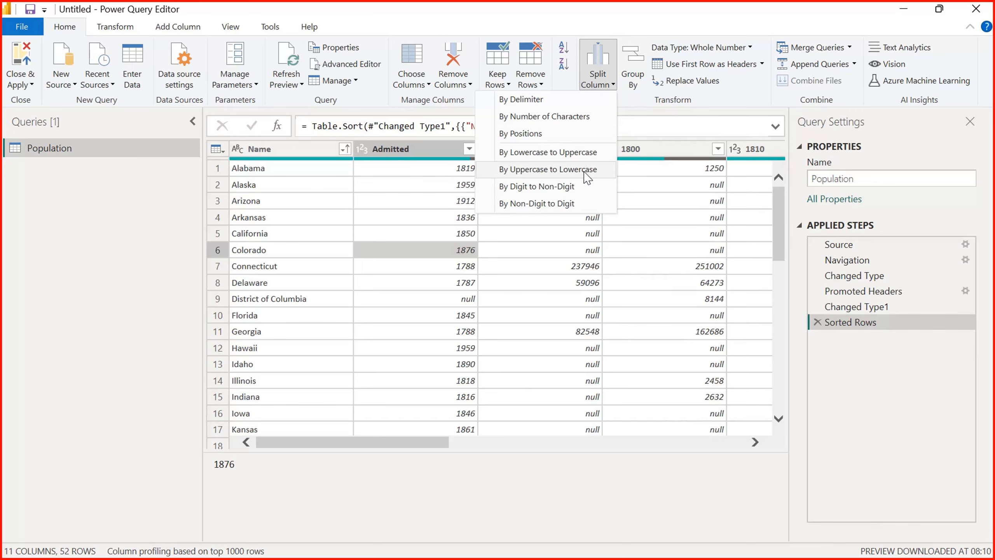
click(558, 274)
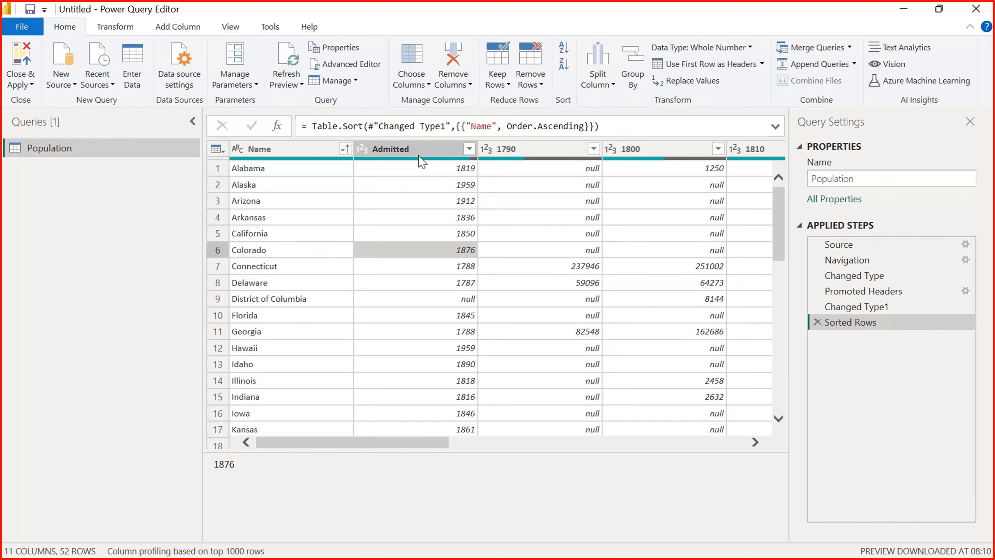
Split the Admitted column by number of characters, repeatedly every 2 characters, into 2 columns.
click(417, 145)
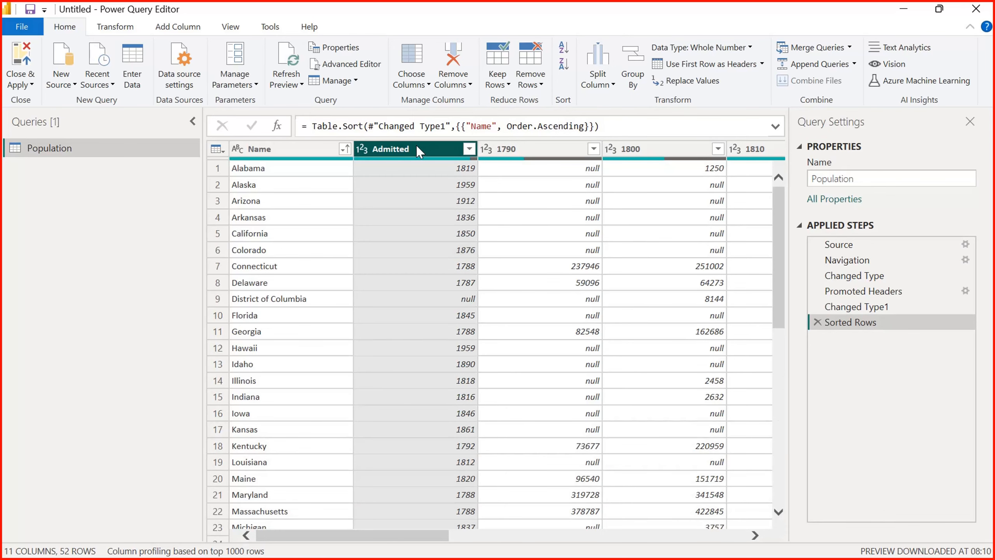
click(612, 84)
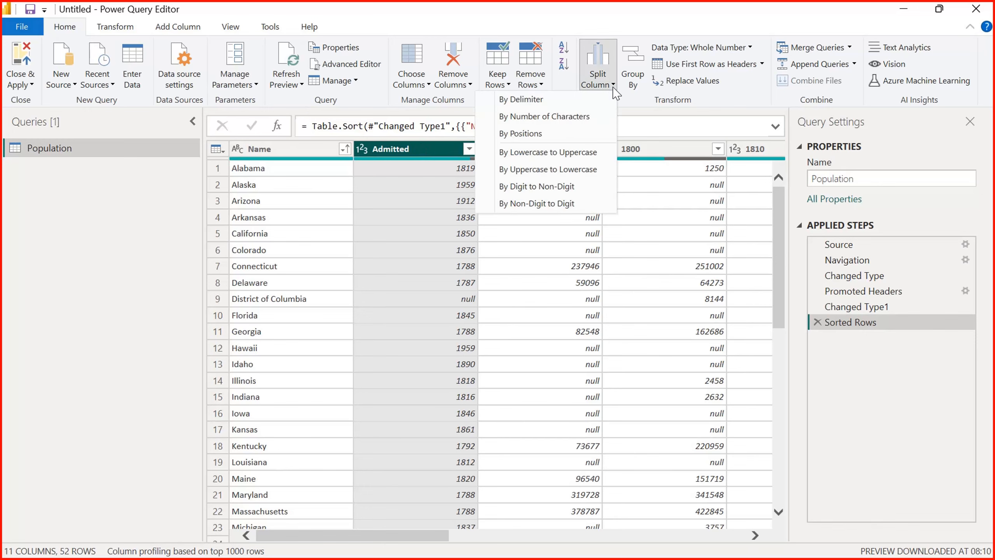
click(536, 121)
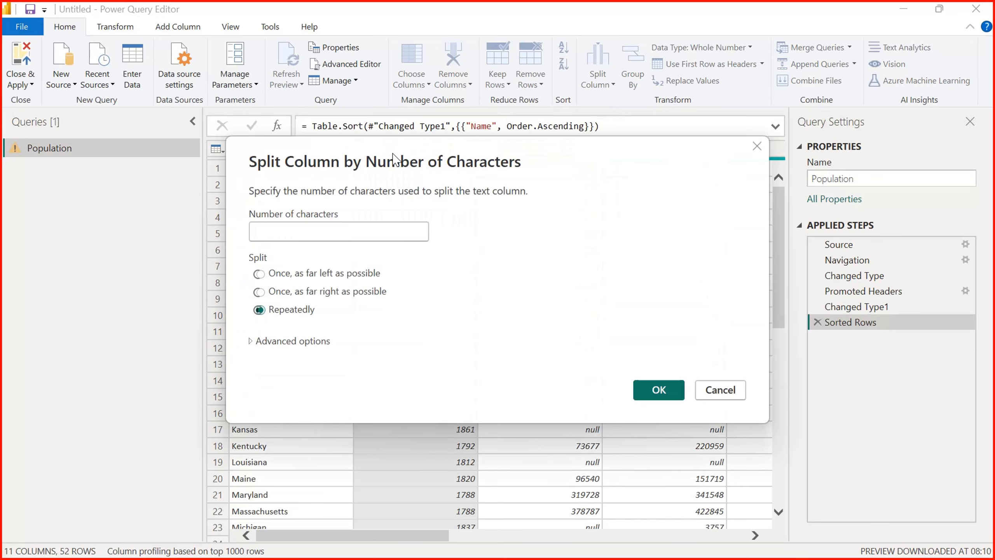
drag(393, 158, 587, 154)
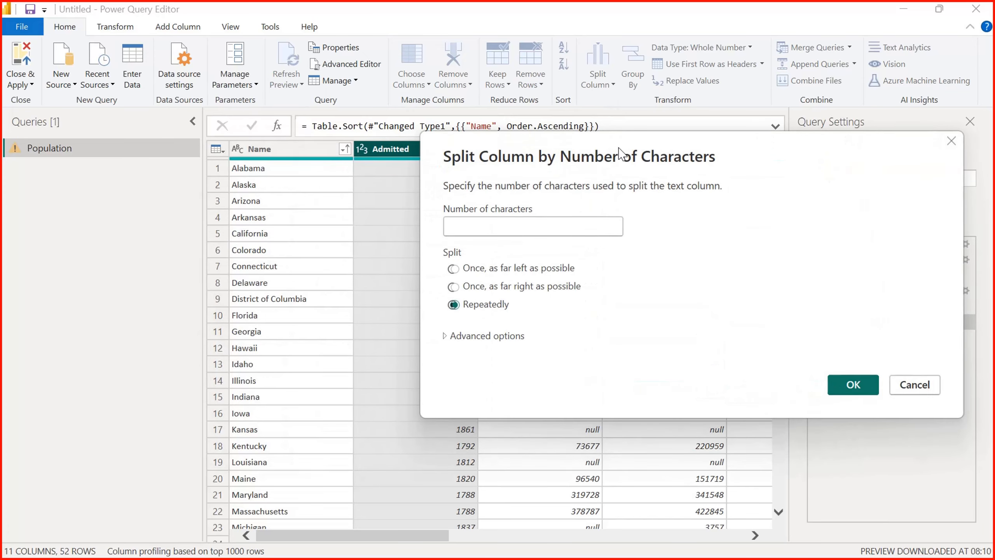
click(508, 232)
text(2)
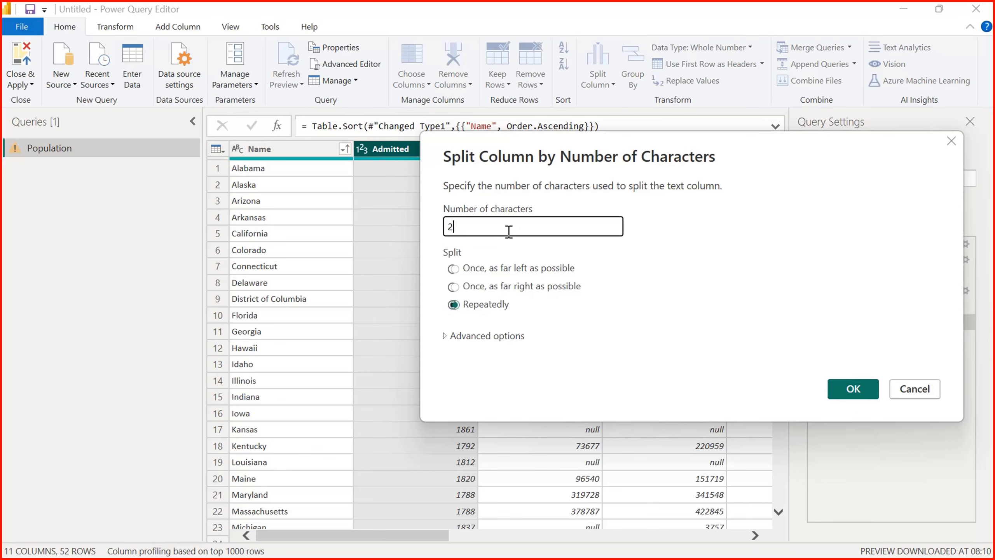
click(851, 390)
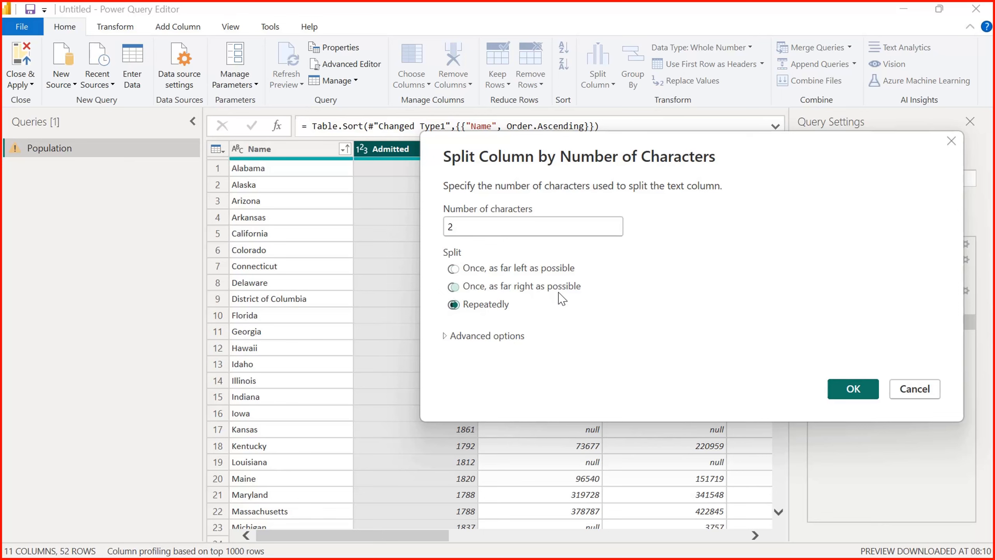
click(444, 337)
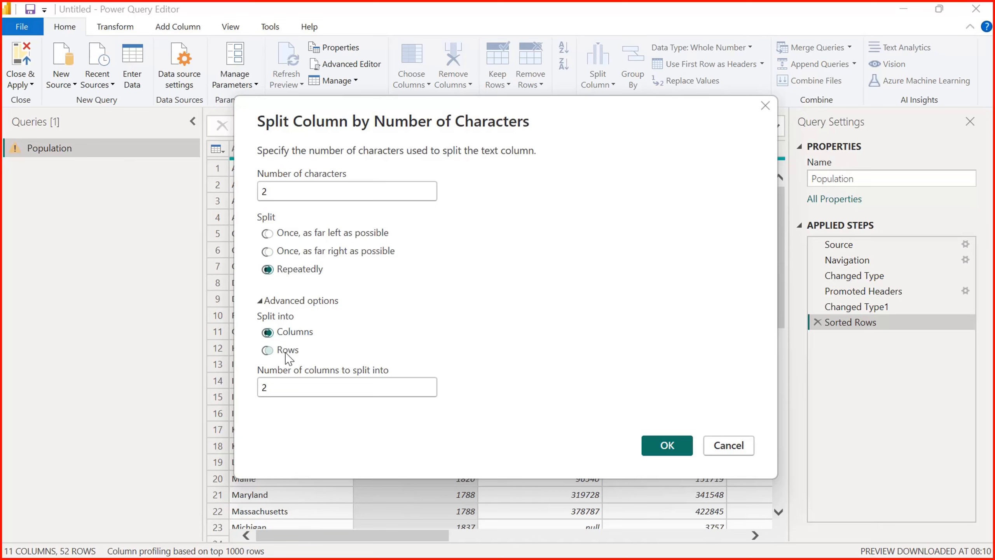
click(664, 453)
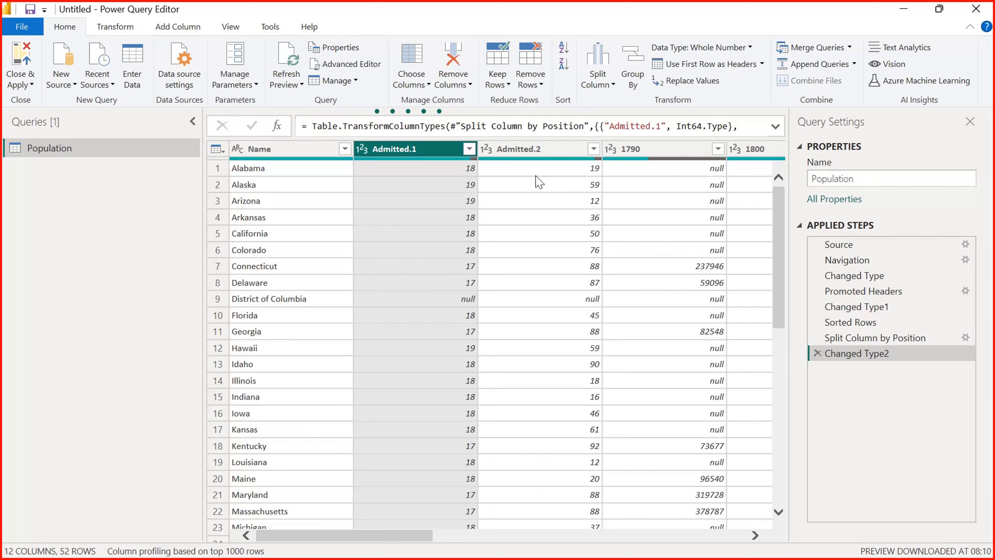
Delete the Changed Type2 and Split Column by Position applied steps.
mouse_move(529, 159)
click(818, 353)
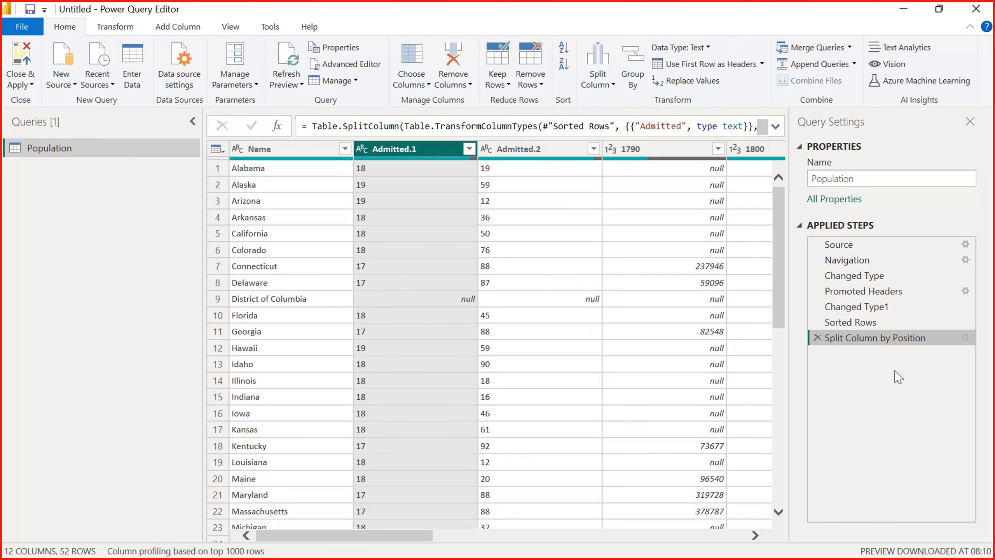
click(818, 337)
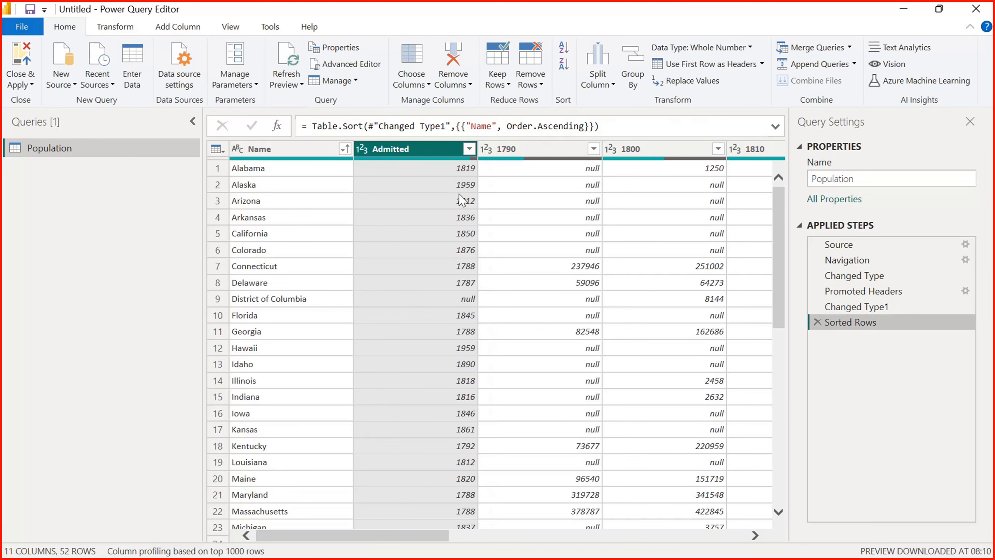
Examine the column split options and the states' population values across the columns 1790 to 1860.
click(613, 84)
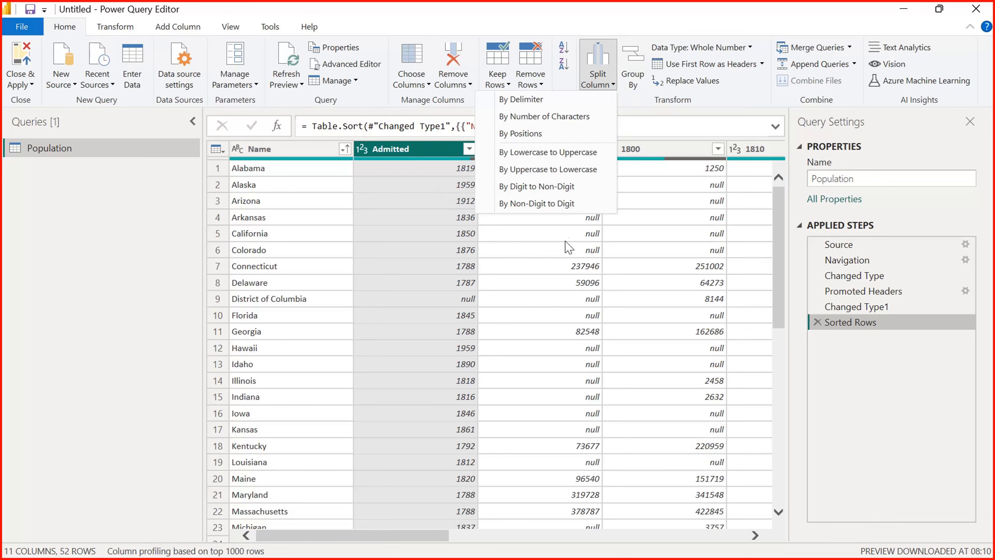
click(658, 114)
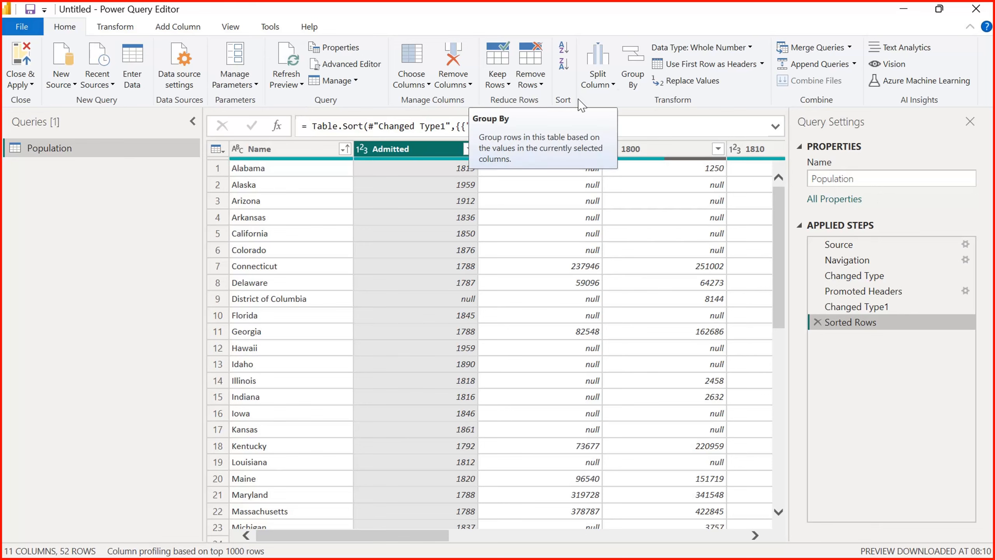
click(270, 175)
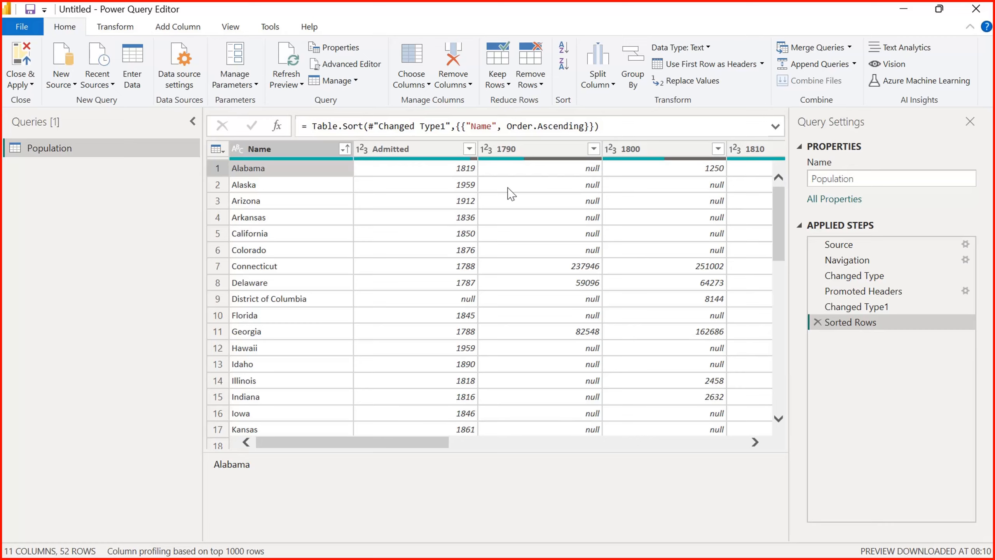
drag(434, 442, 337, 473)
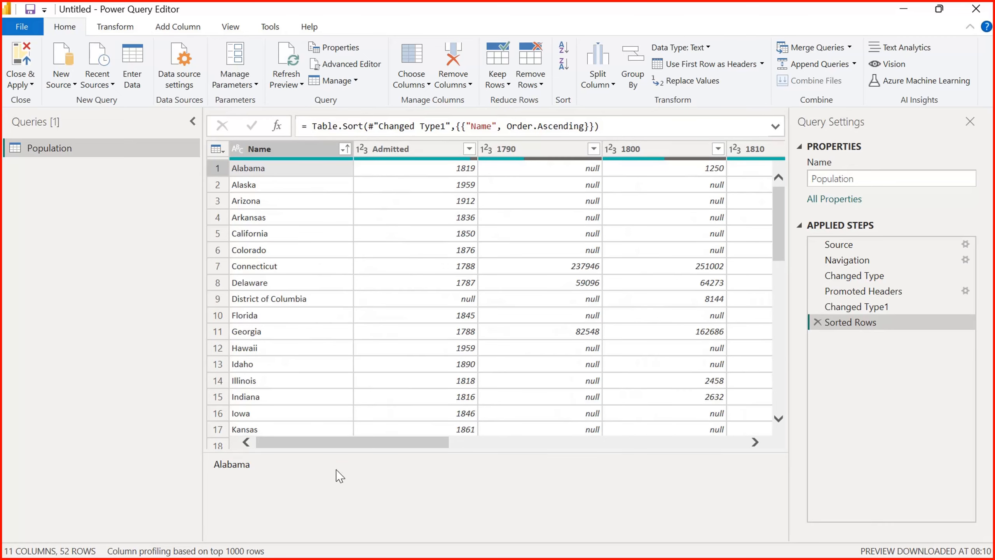
click(279, 186)
click(267, 170)
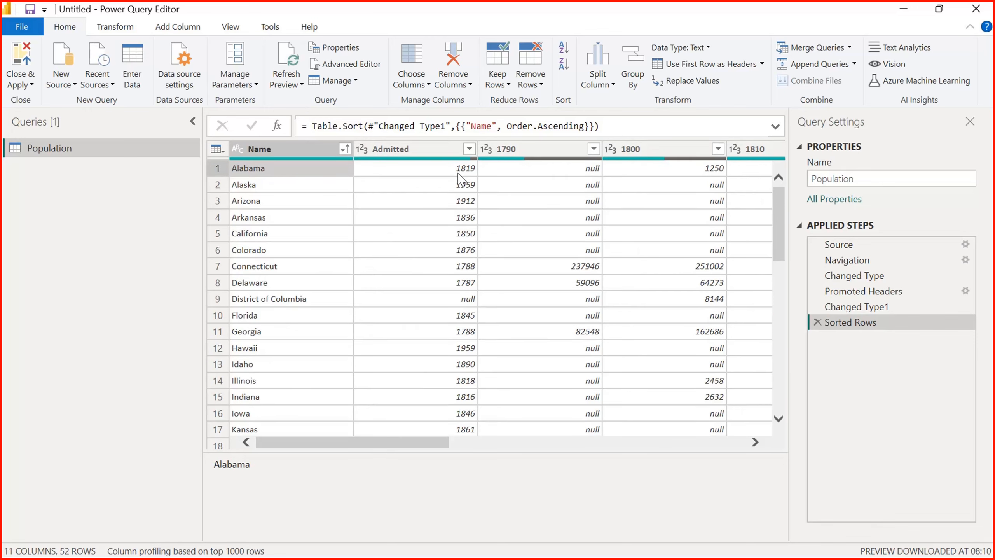
click(540, 173)
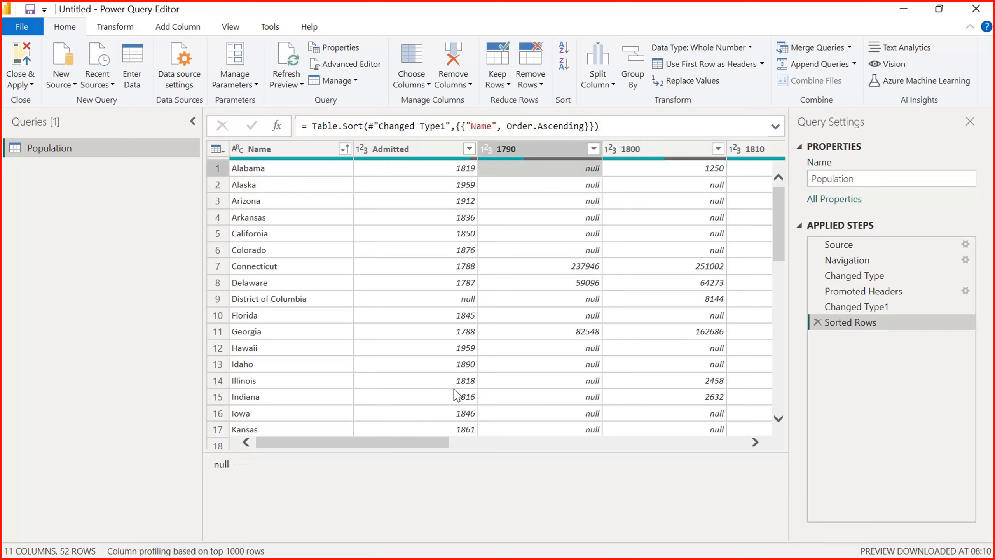
drag(400, 441, 731, 455)
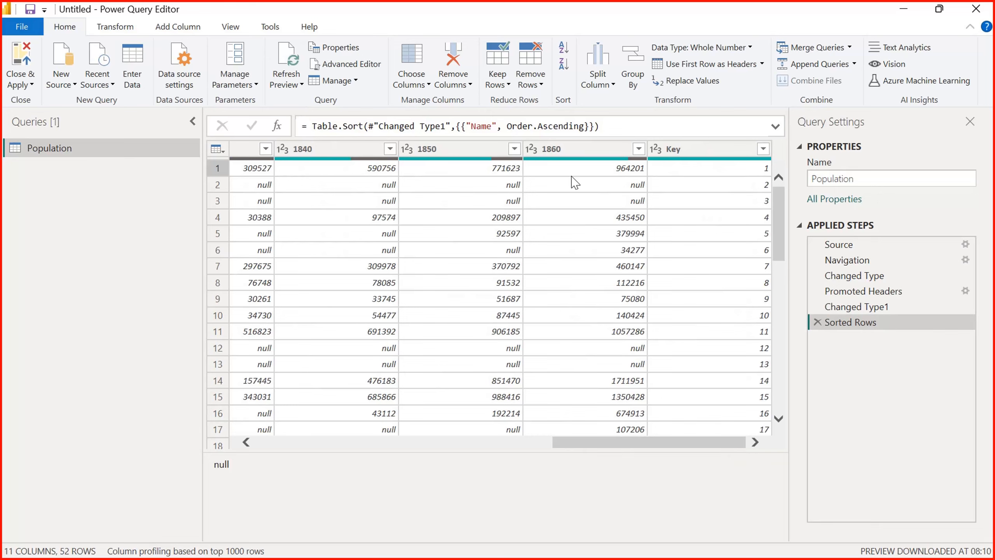
click(626, 170)
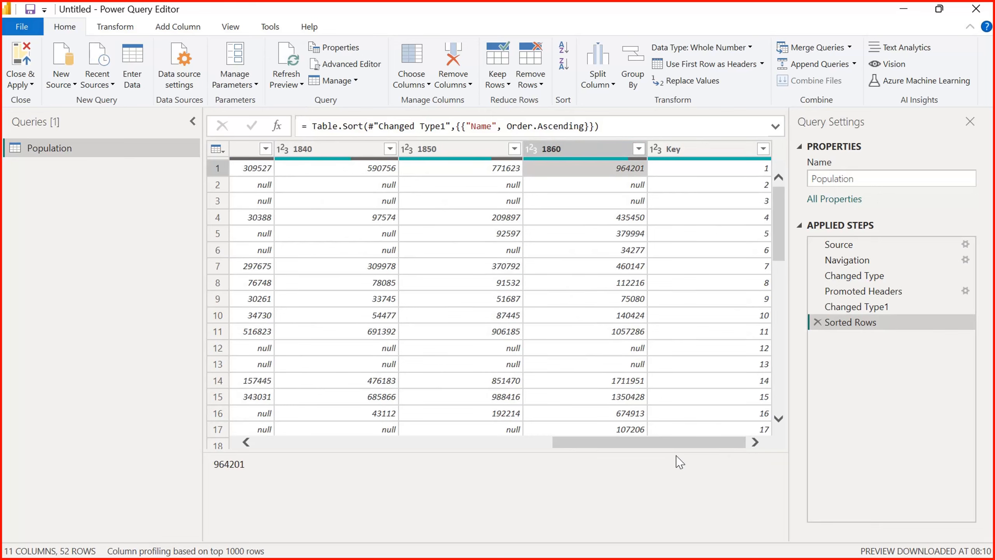
drag(711, 448, 338, 429)
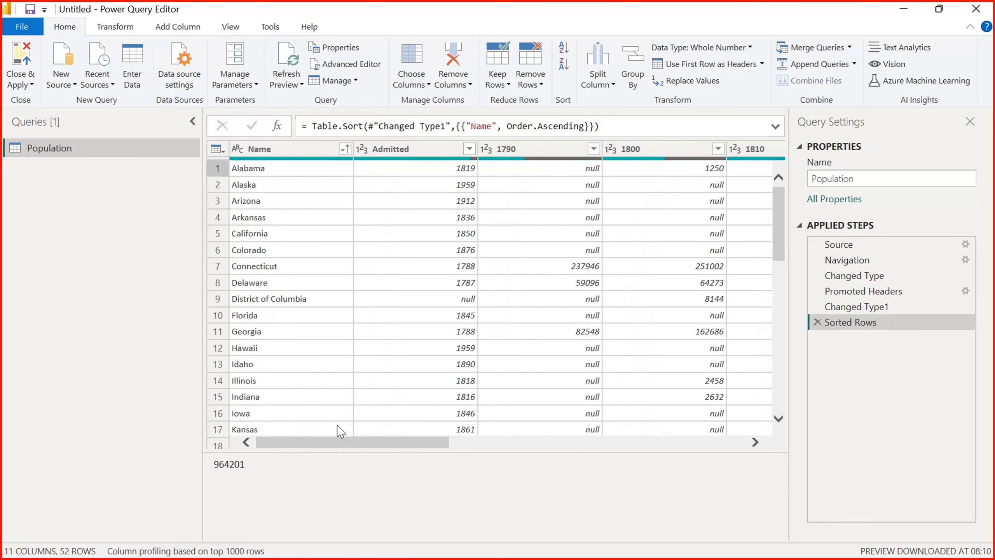
Group the table by Name with a new column named total Population that sums the 1800 column.
click(631, 80)
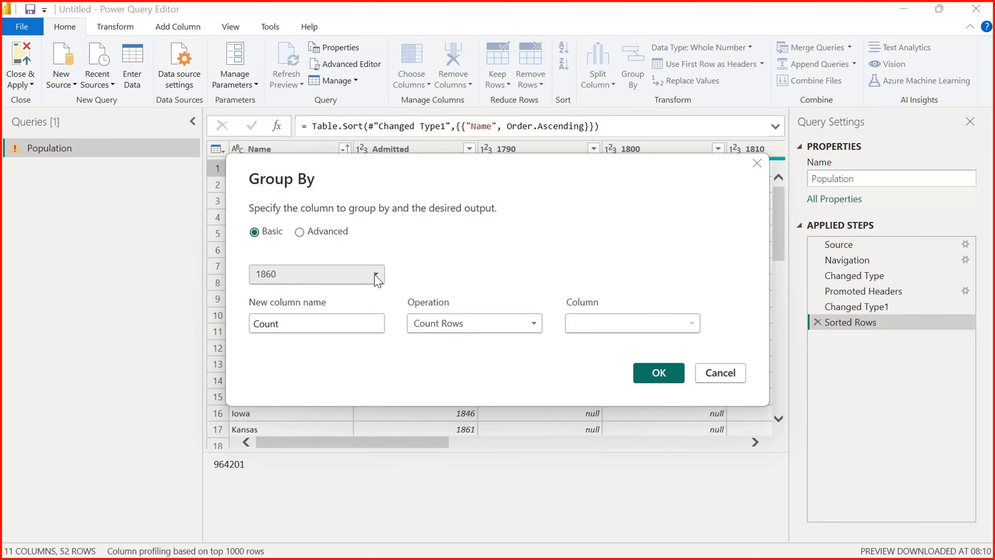
click(377, 277)
click(315, 291)
drag(466, 173, 615, 168)
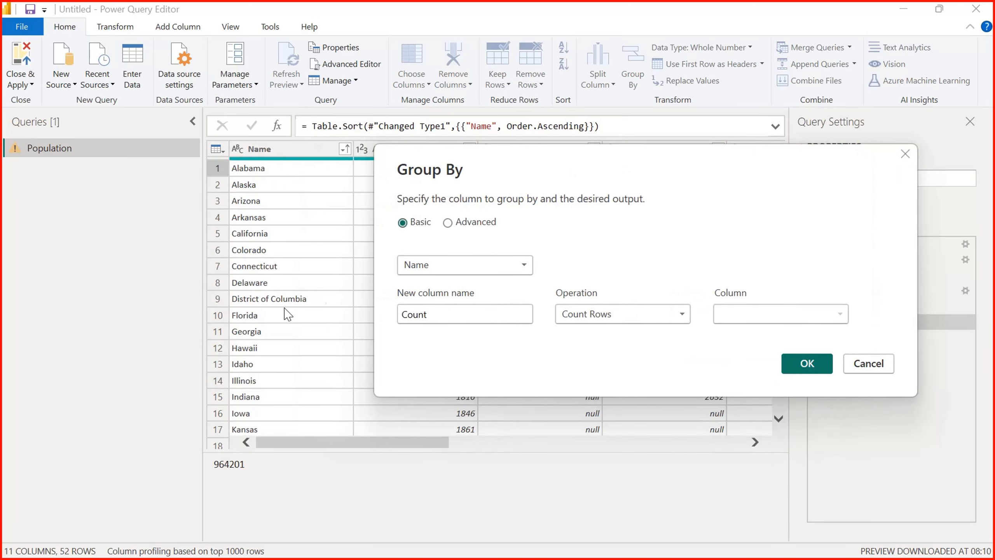
double_click(462, 313)
text(total Populatio)
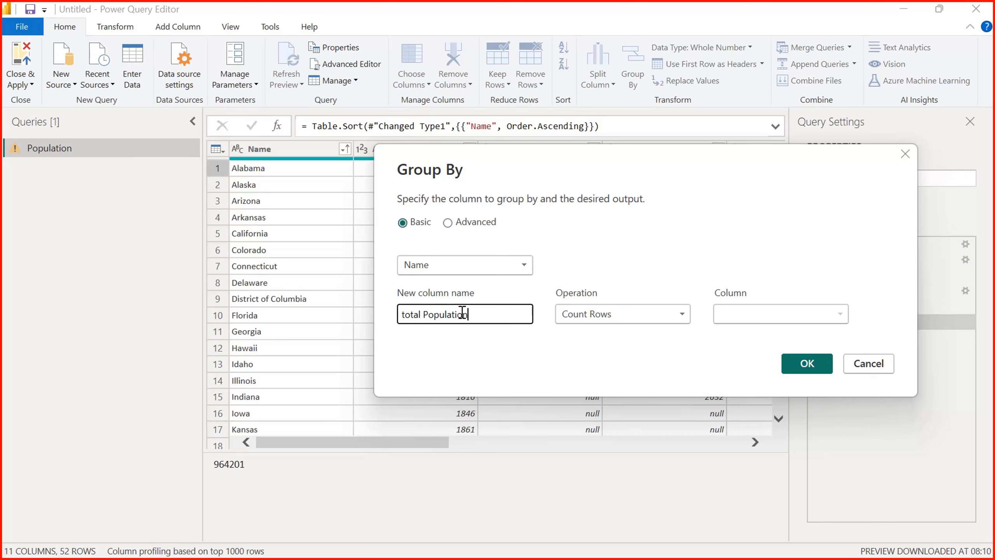
click(676, 314)
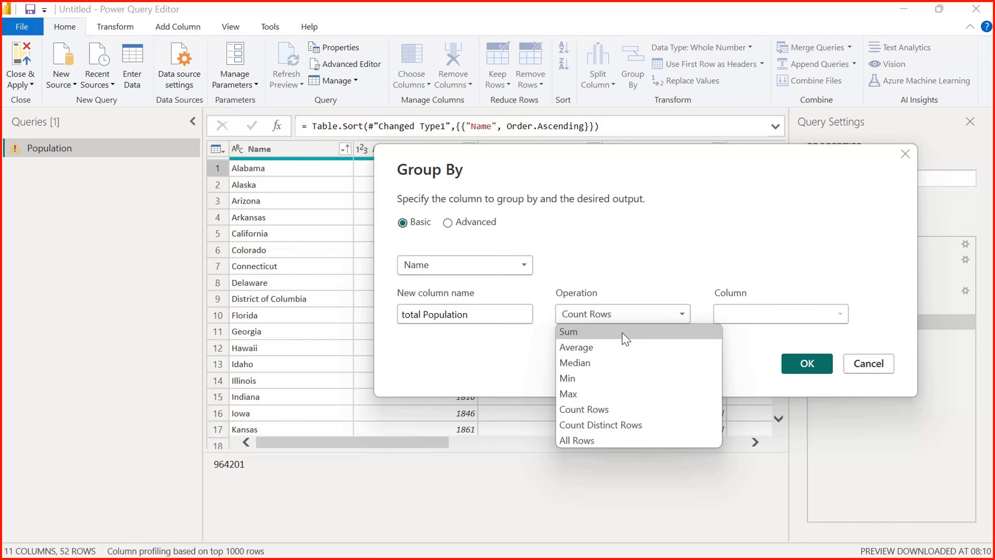
click(626, 333)
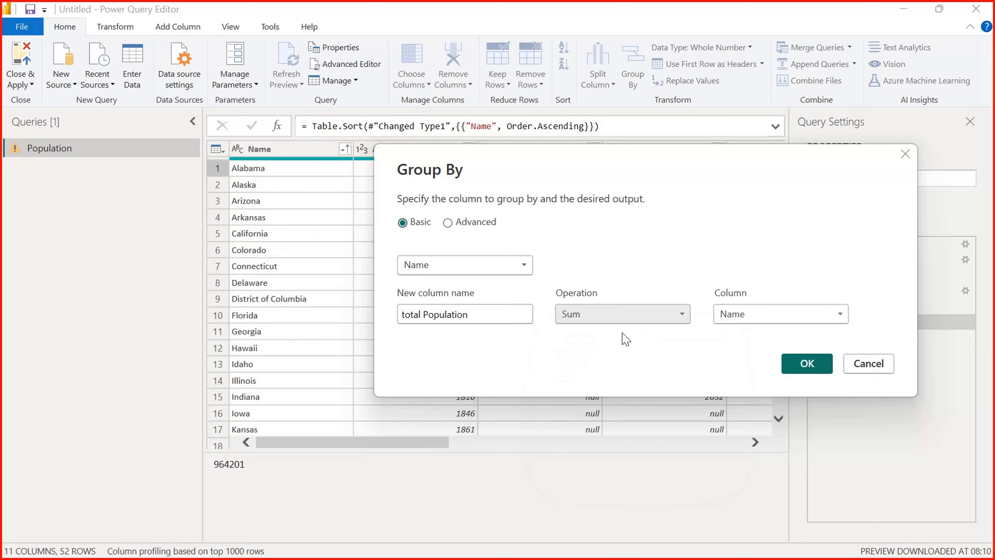
click(745, 321)
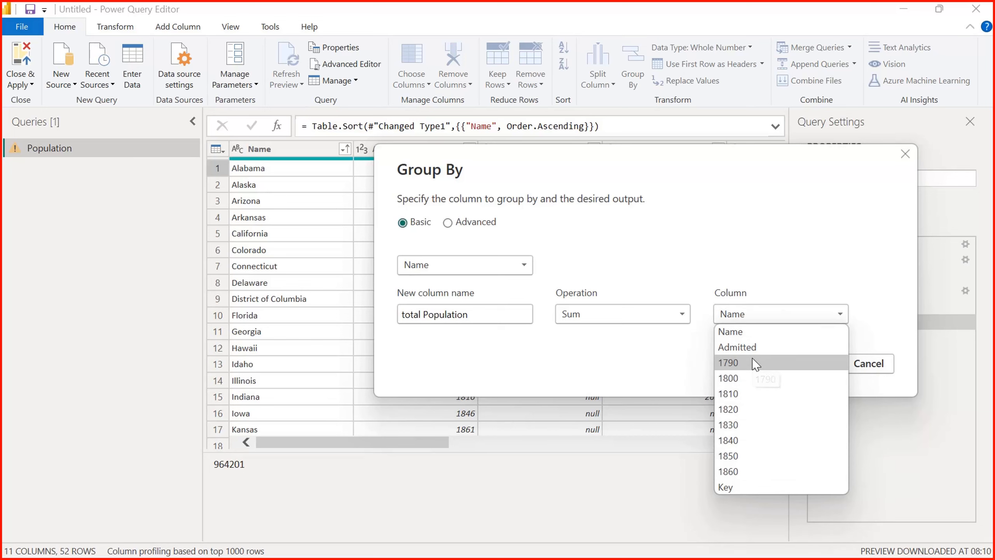
click(747, 380)
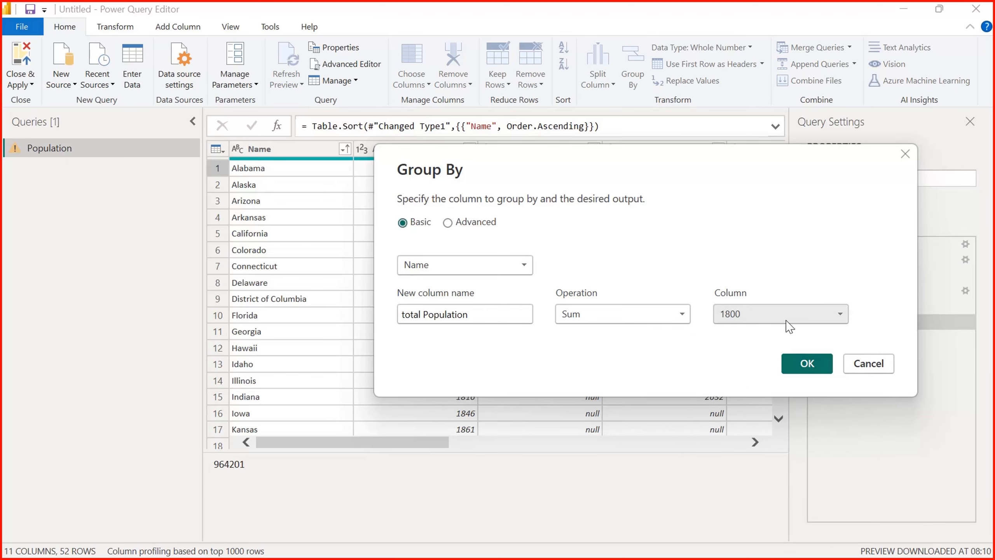
drag(807, 161, 665, 159)
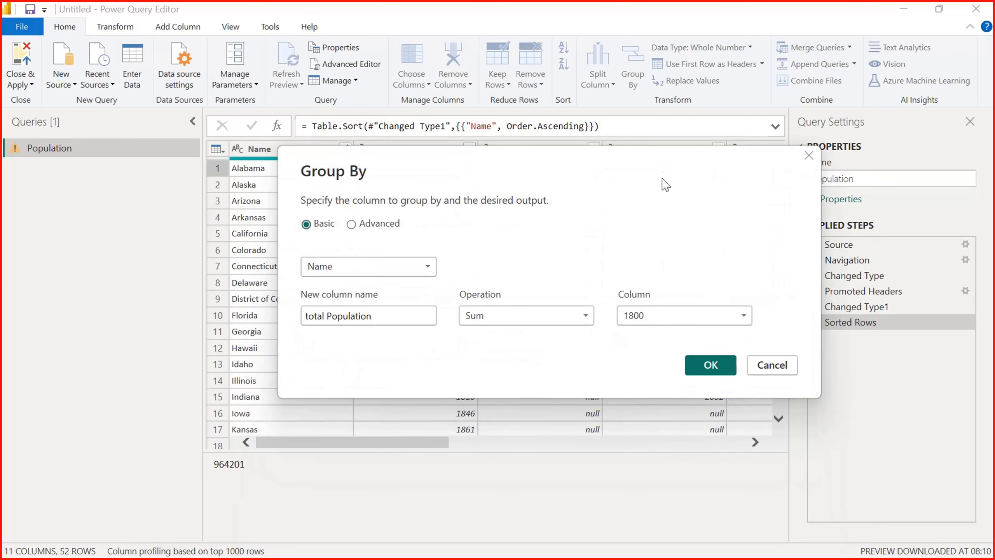
click(707, 366)
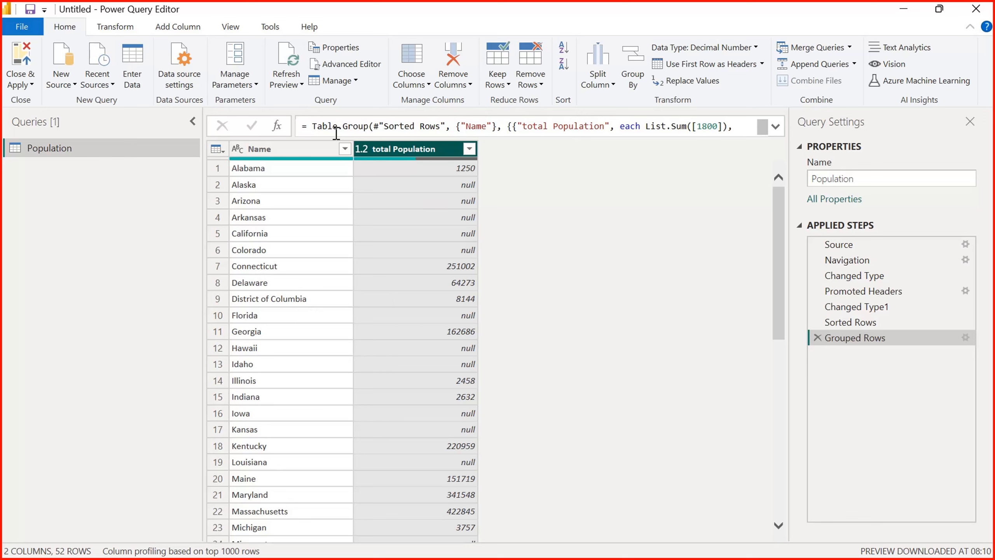
Try adding a custom step that references the grouped rows, and delete it from the applied steps.
drag(306, 126, 712, 136)
click(645, 136)
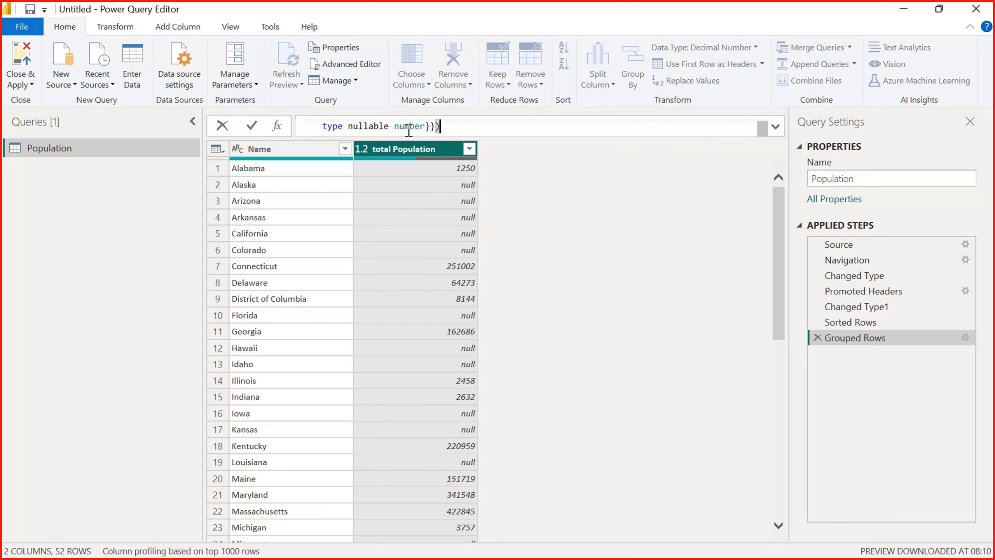
click(277, 129)
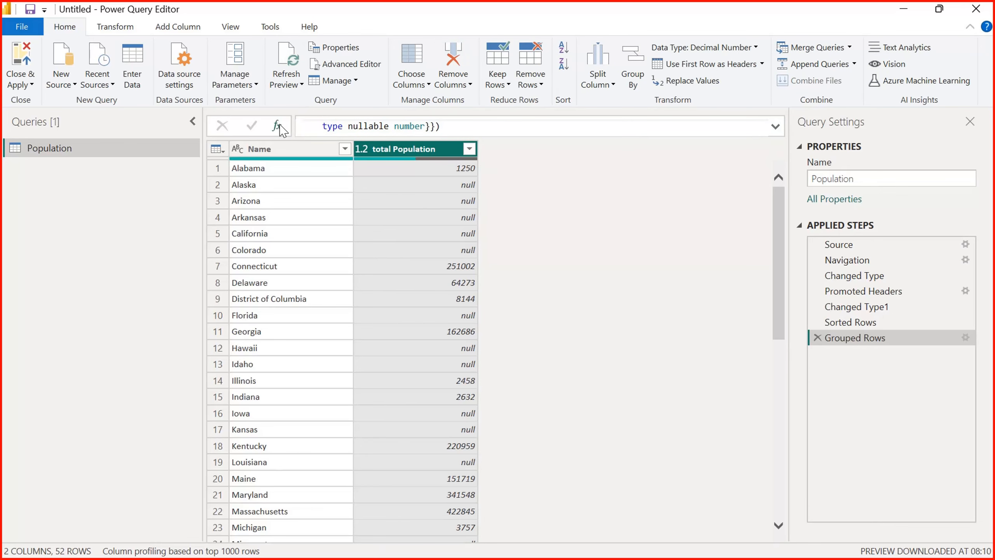
click(277, 127)
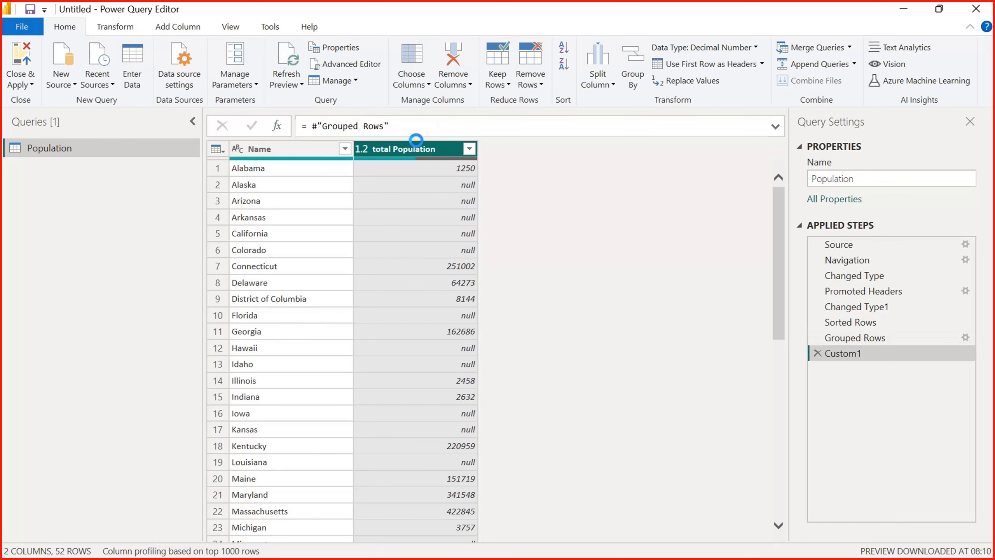
click(818, 353)
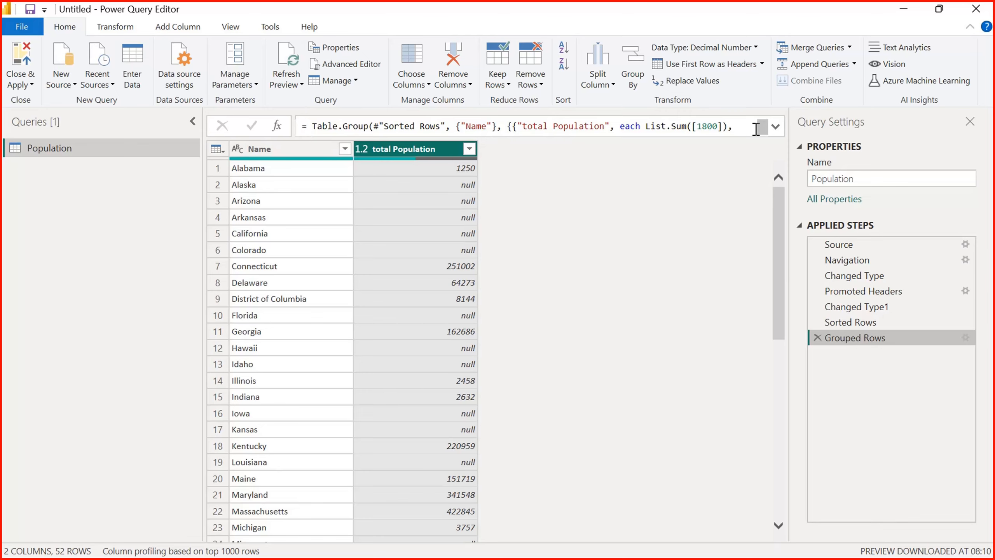
Expand the formula of the Grouped Rows step and examine its Table.Group expression, including the result type.
click(776, 127)
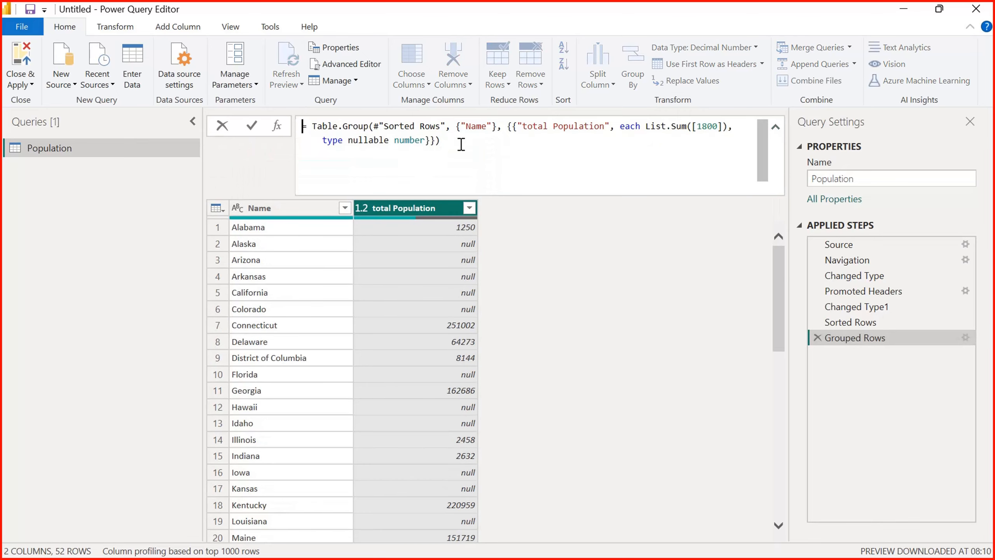
drag(462, 144, 354, 144)
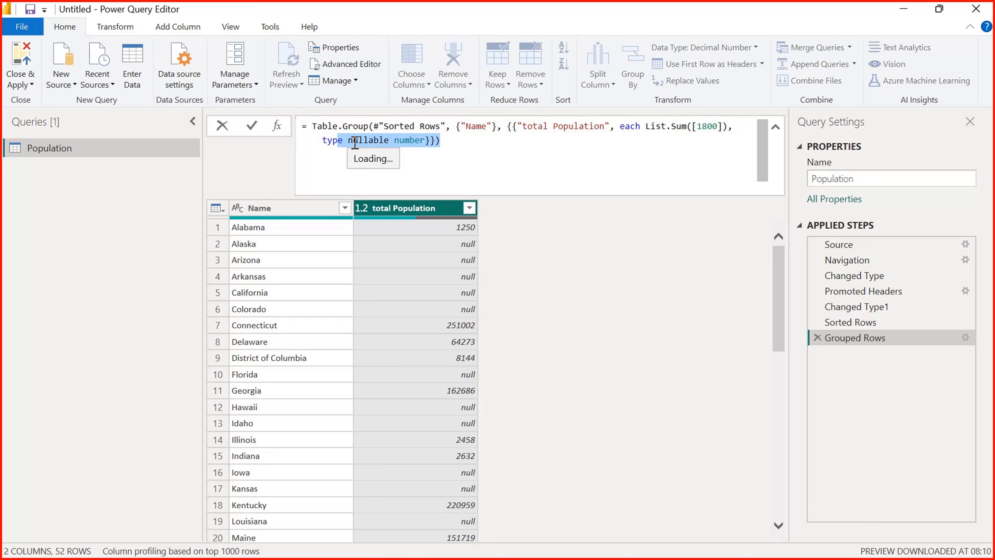
click(380, 142)
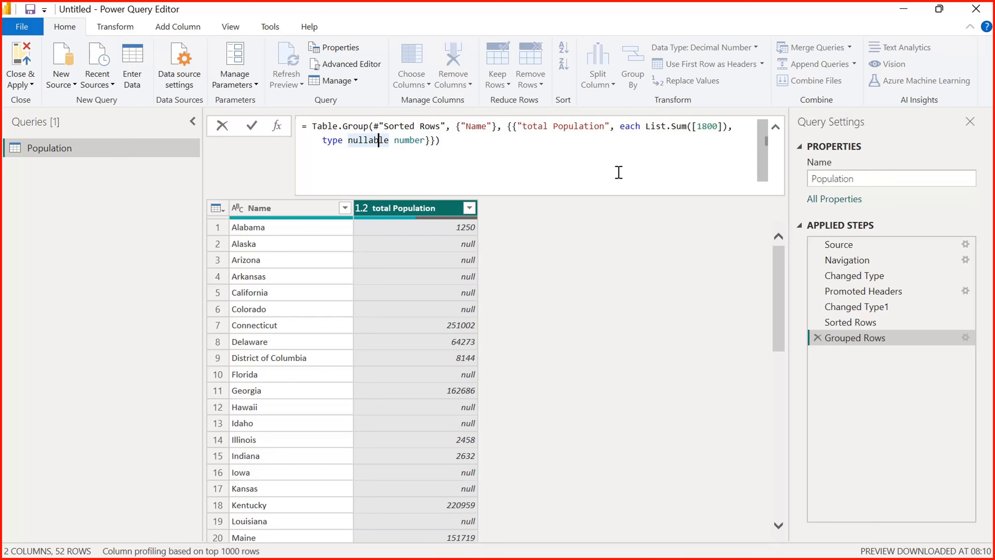
Collapse the expanded formula and delete the Grouped Rows step from the query's applied steps.
click(776, 128)
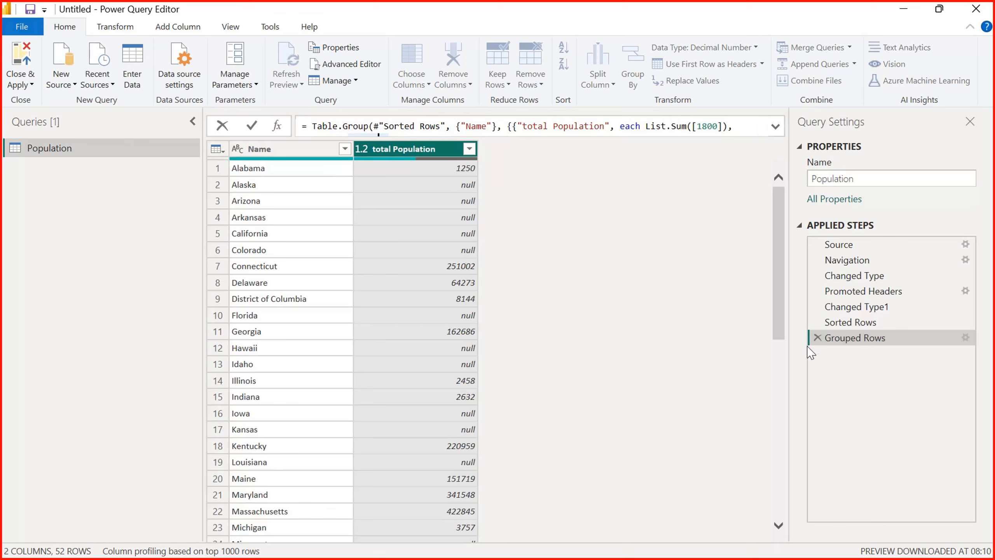
click(818, 337)
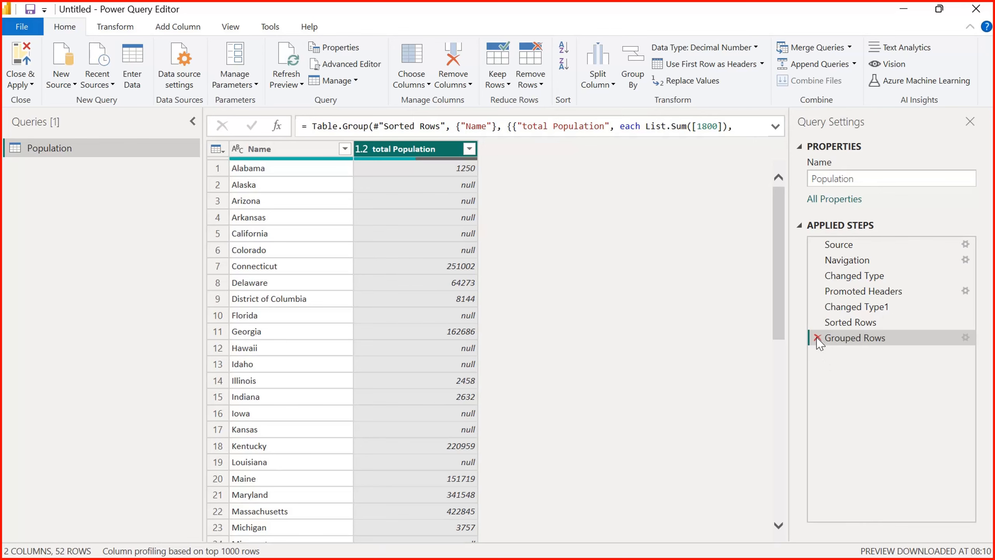
click(818, 338)
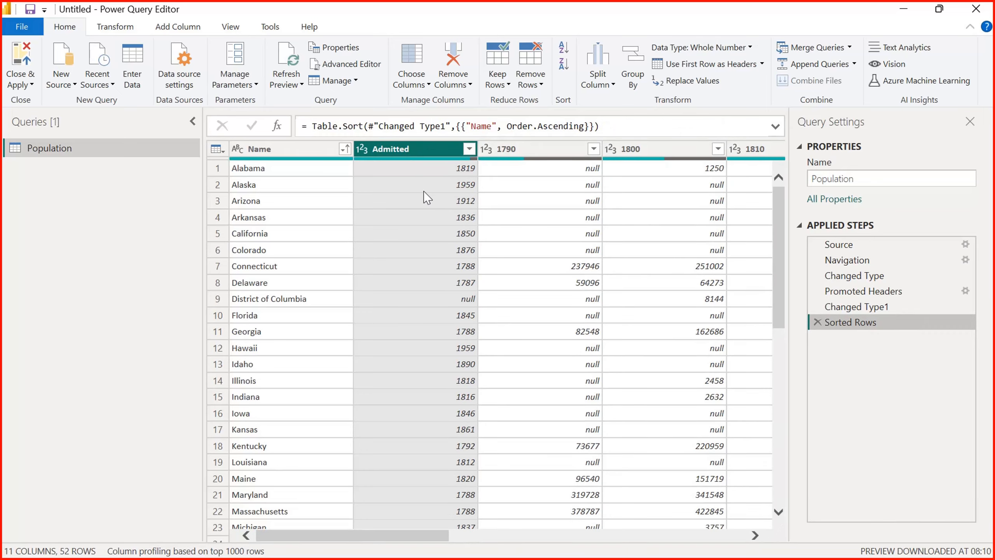
Examine the transform commands offered for the text column Name and the numeric columns 1790 and 1800.
drag(414, 540, 260, 536)
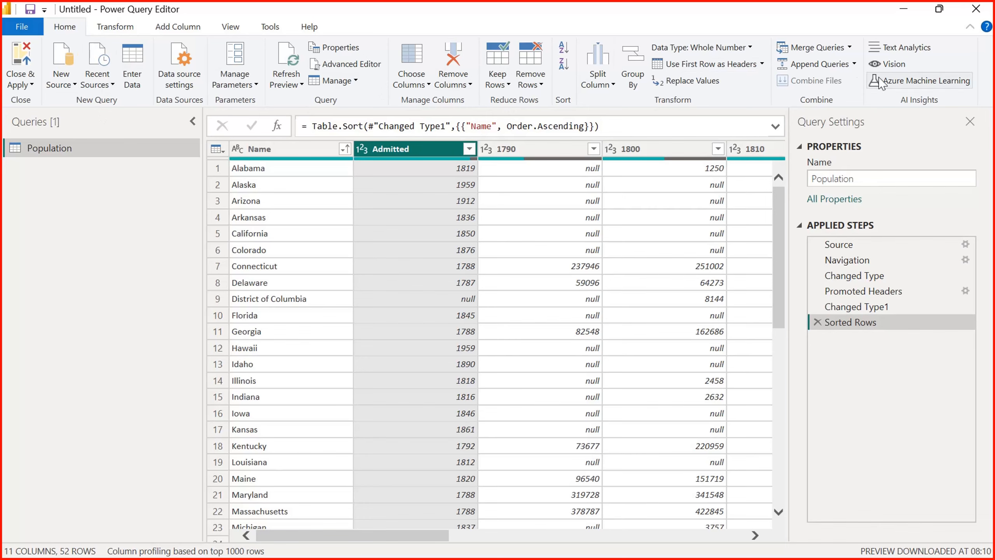
click(126, 31)
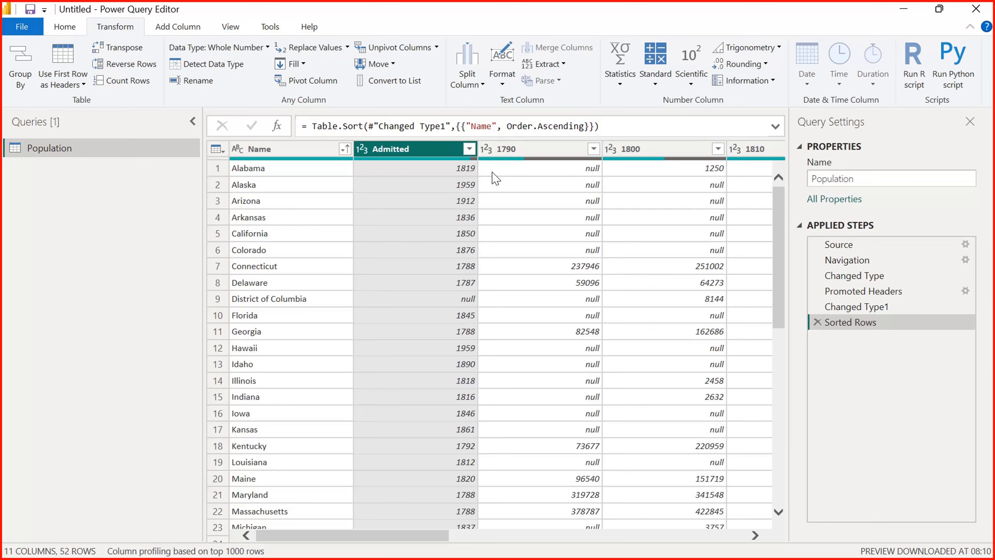
click(250, 163)
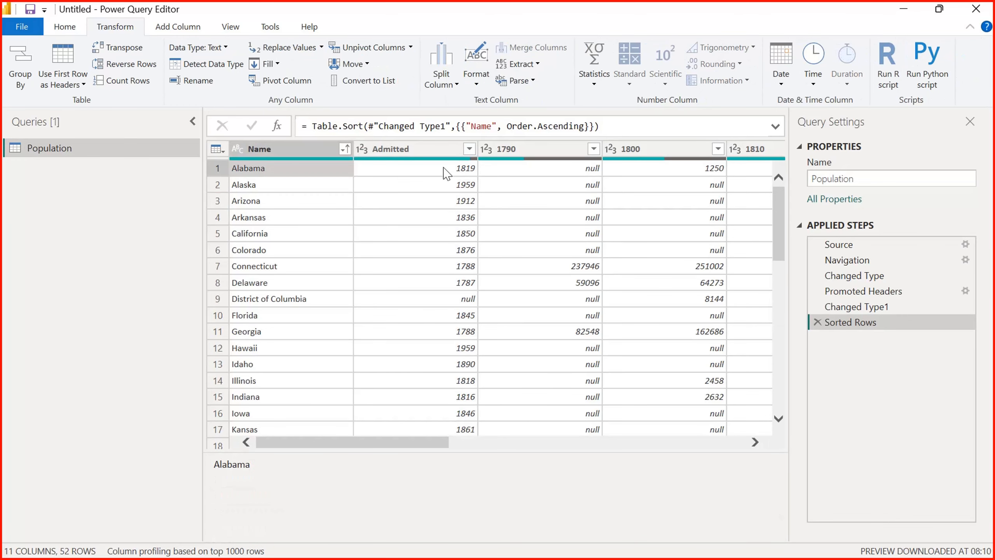
click(521, 165)
click(569, 149)
click(650, 149)
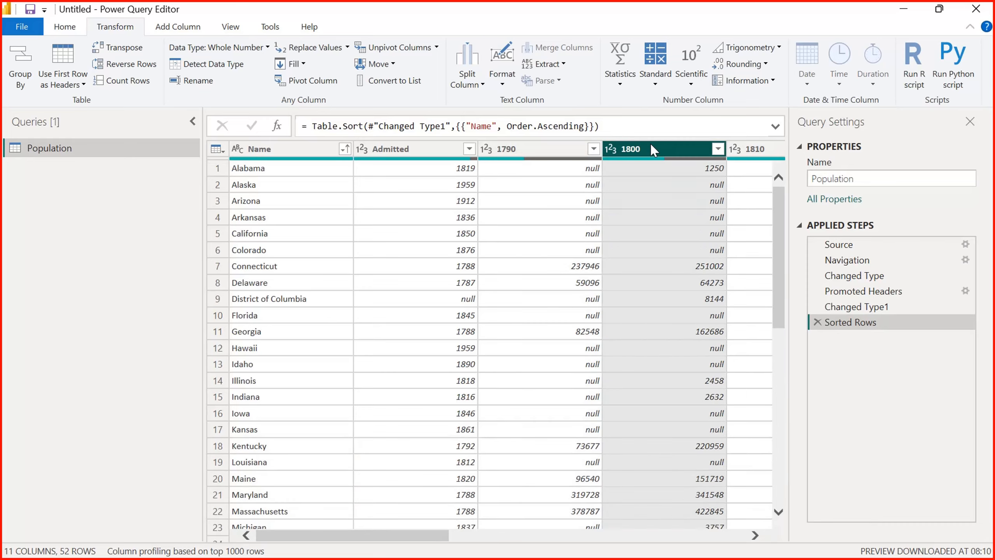
drag(447, 534, 375, 528)
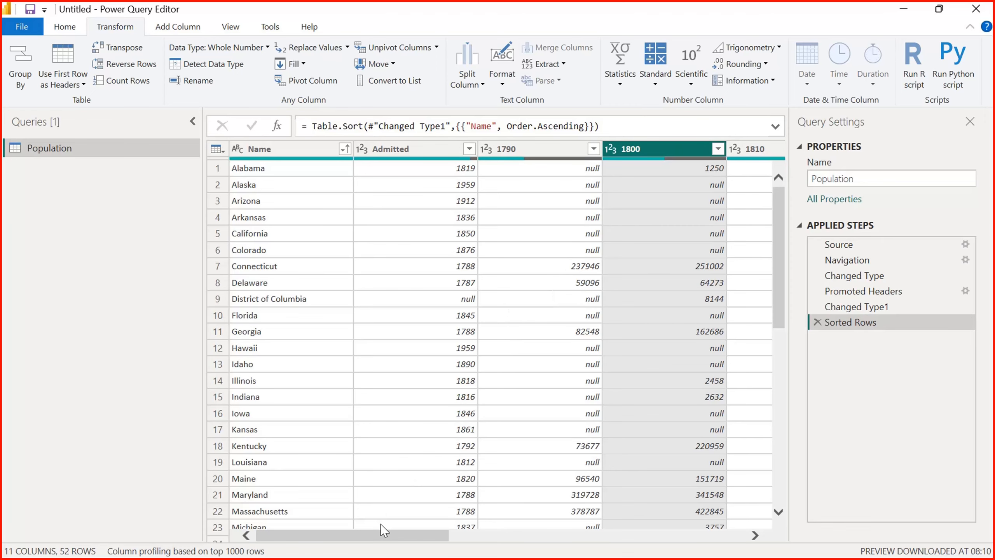
drag(377, 535, 314, 552)
click(285, 177)
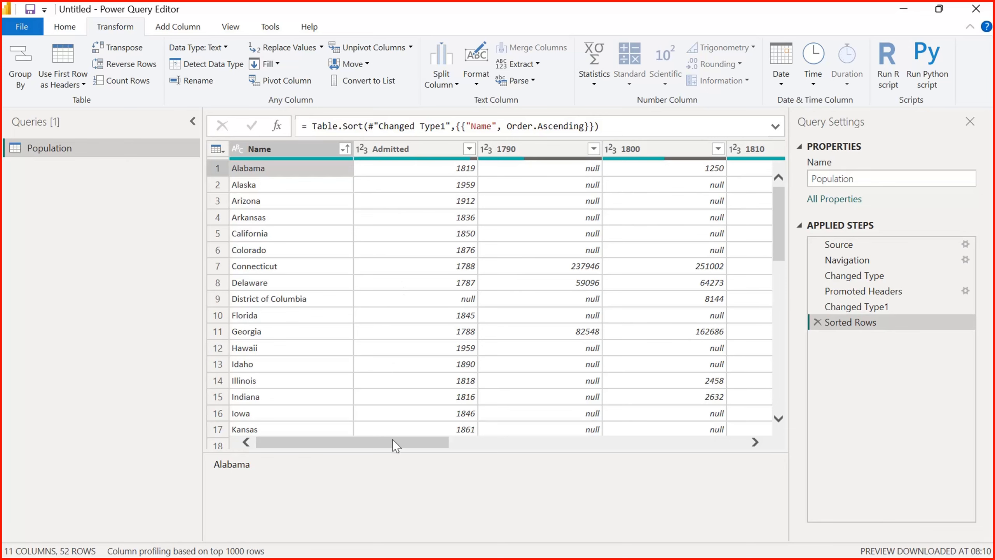
Move the Key column to the beginning of the Population table.
drag(396, 445, 747, 440)
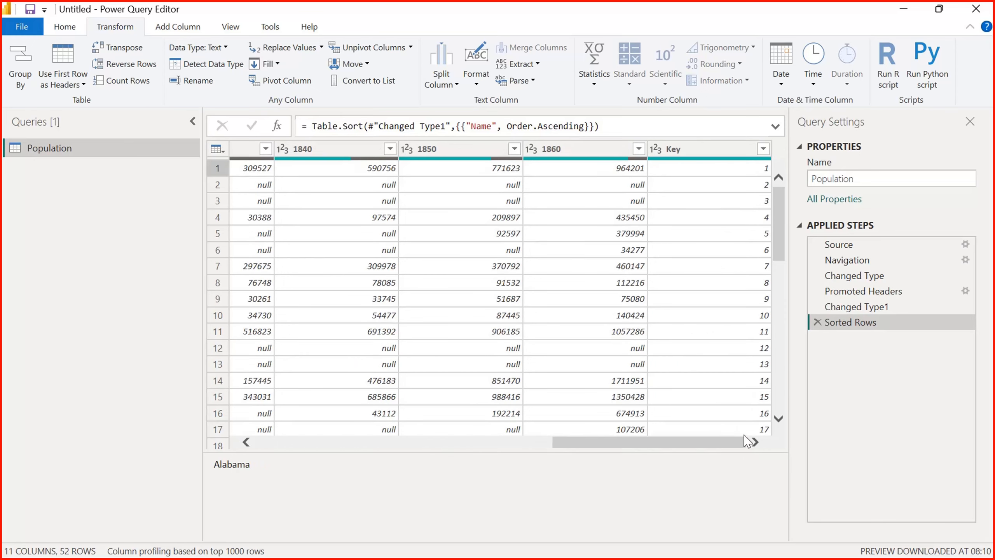
click(715, 153)
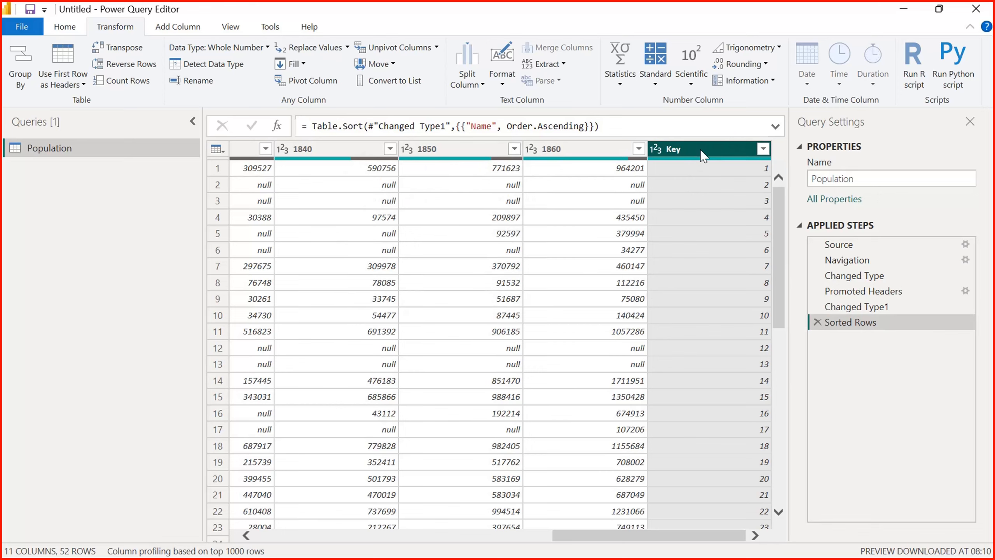
right_click(725, 148)
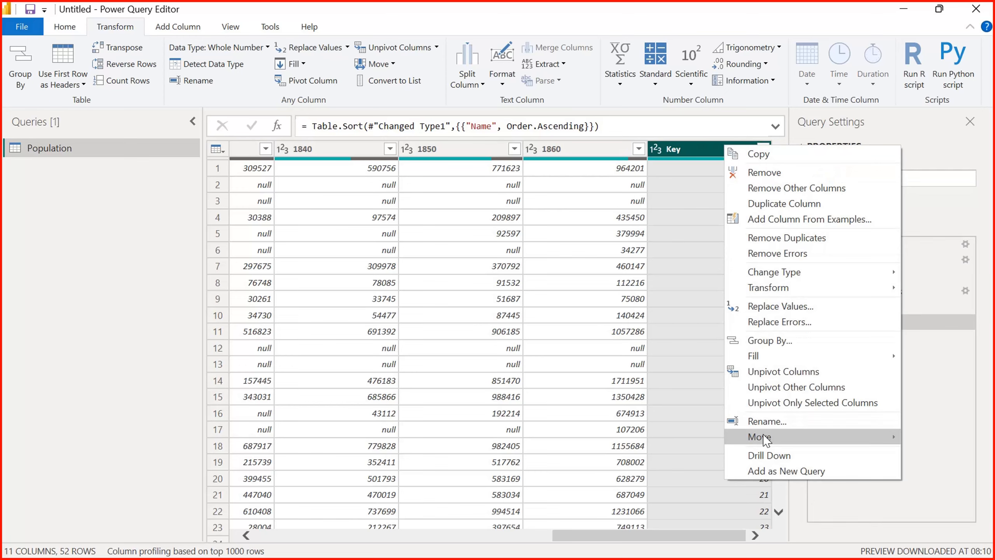
mouse_move(764, 439)
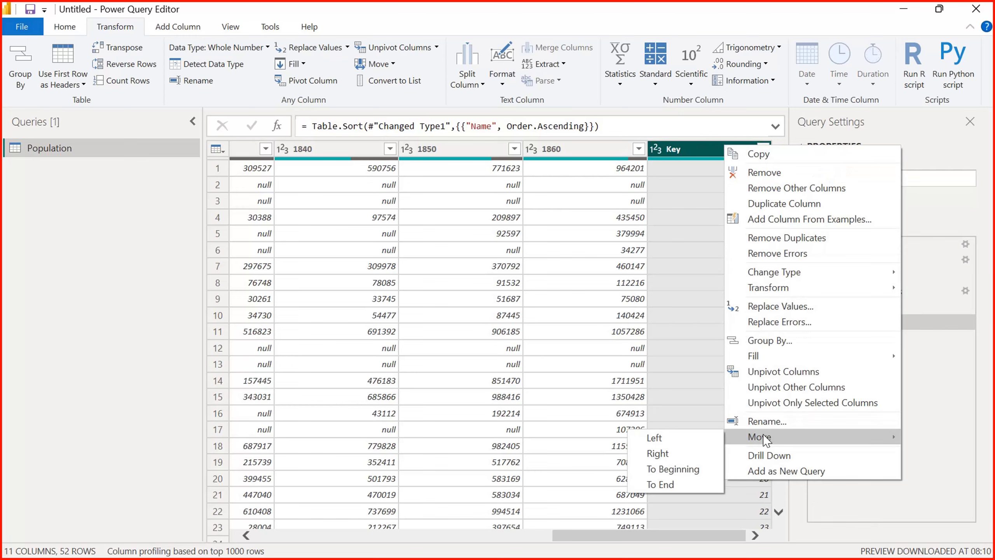
click(673, 470)
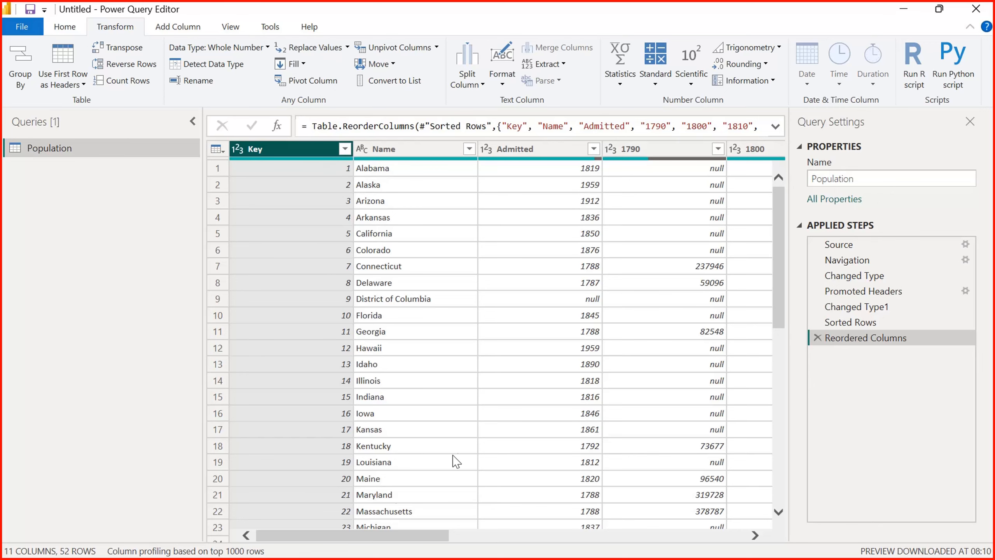
drag(393, 543, 456, 541)
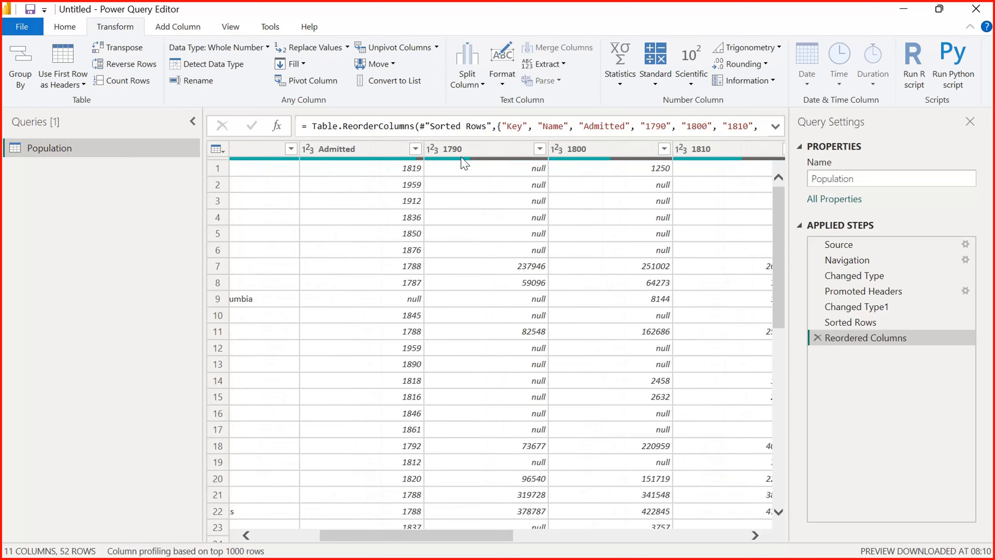
click(471, 158)
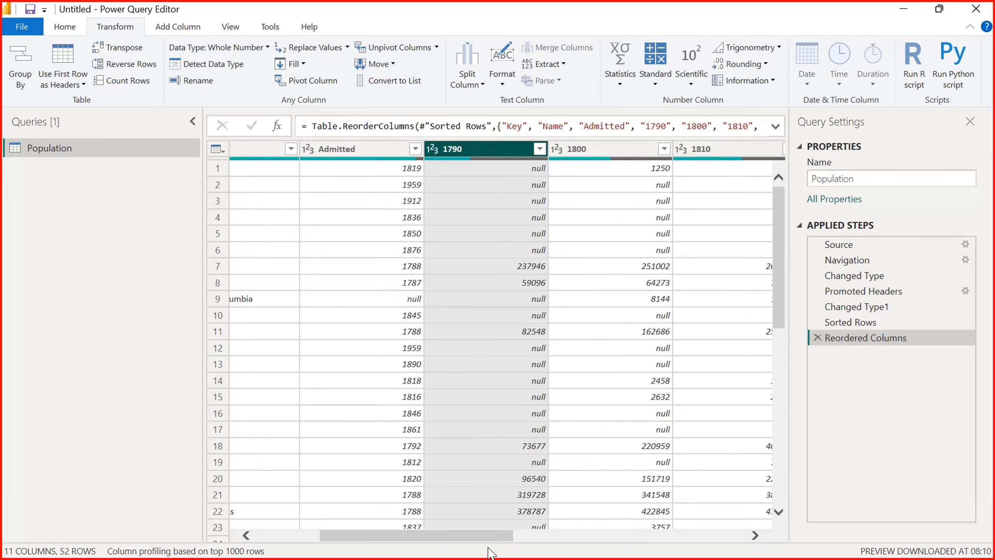
drag(489, 536, 531, 528)
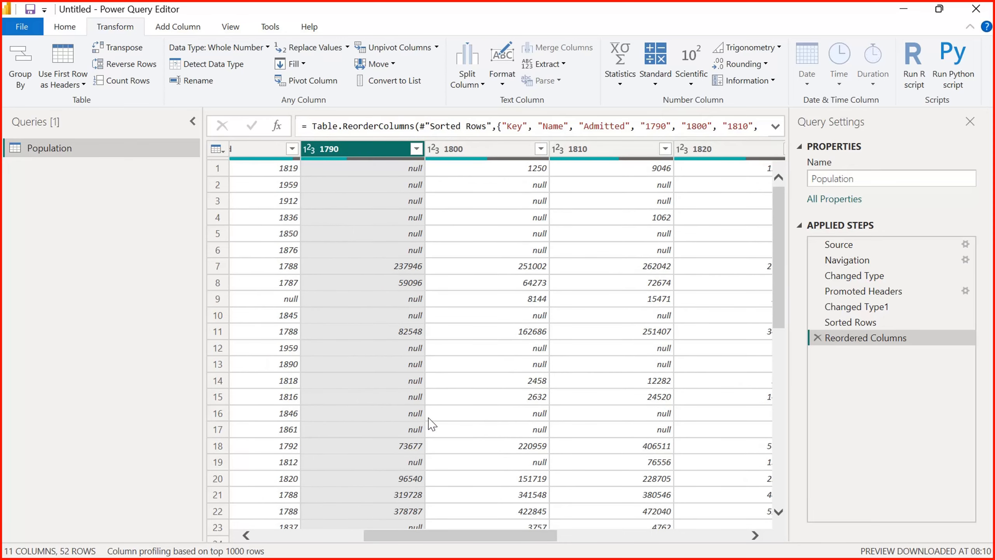
drag(496, 536, 709, 524)
shift+click(711, 155)
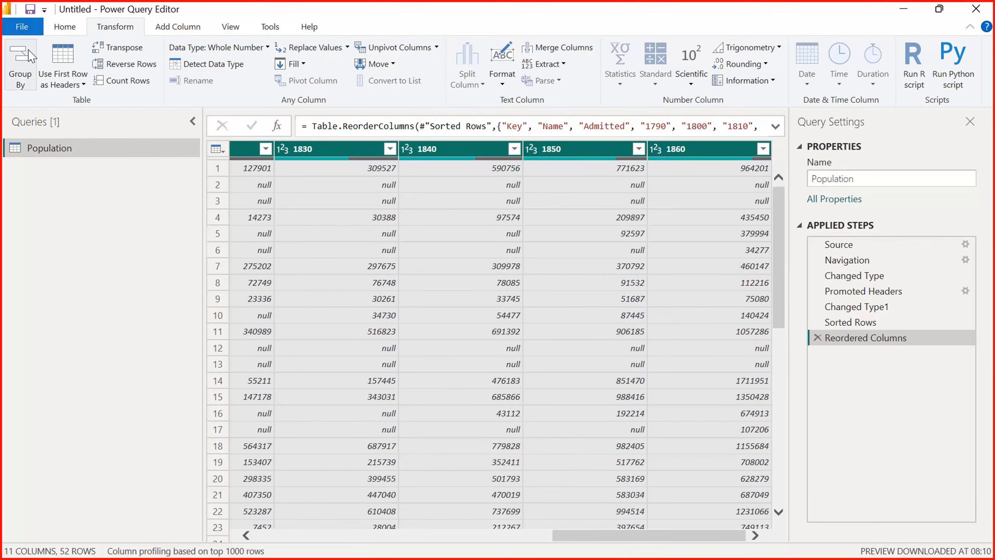
click(64, 27)
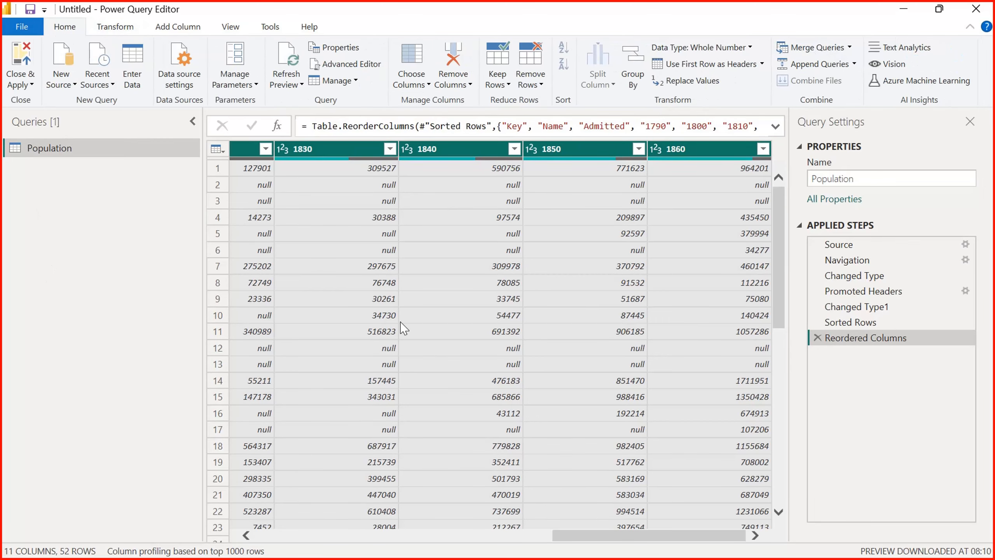
click(459, 348)
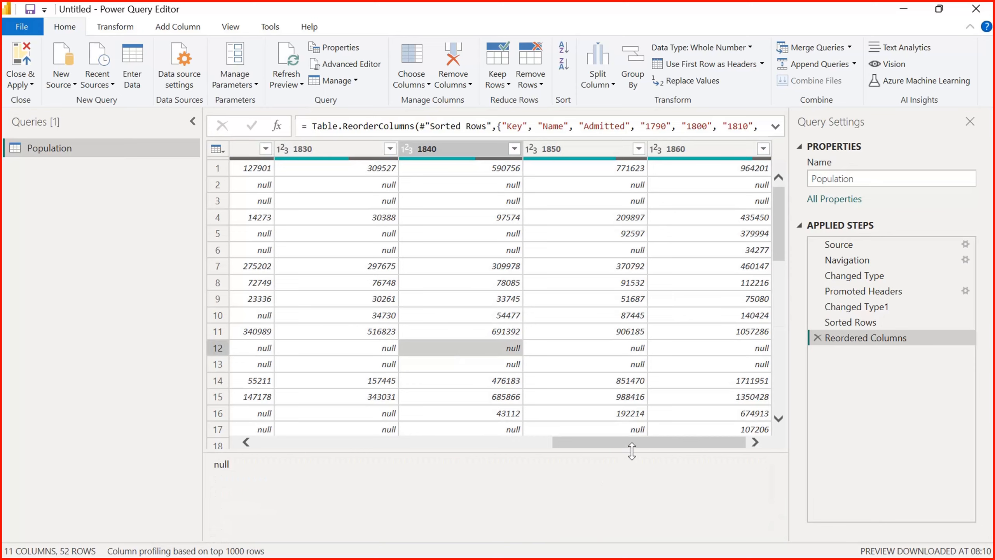
Close the Power Query Editor and apply the pending query changes to the Power BI report.
drag(631, 443, 291, 436)
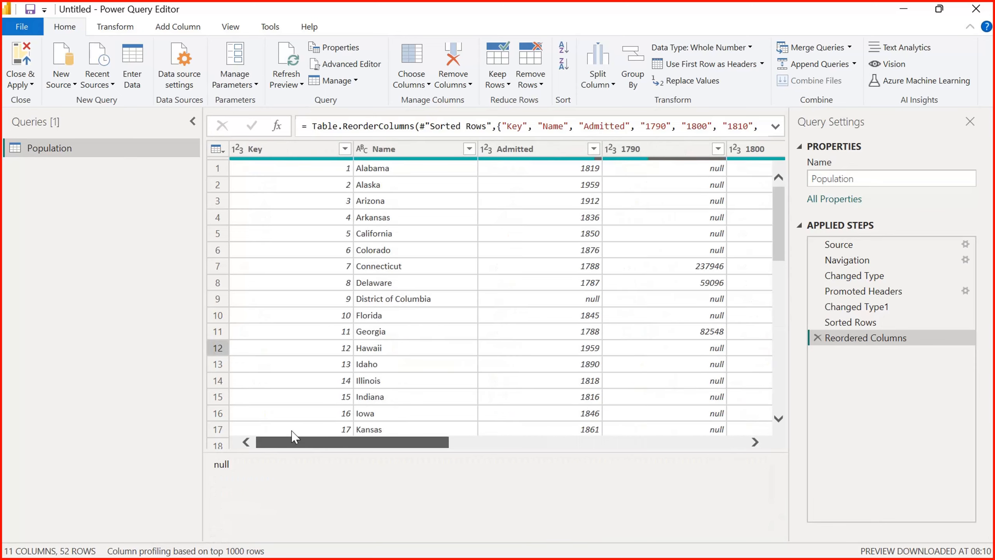
click(32, 84)
key(Escape)
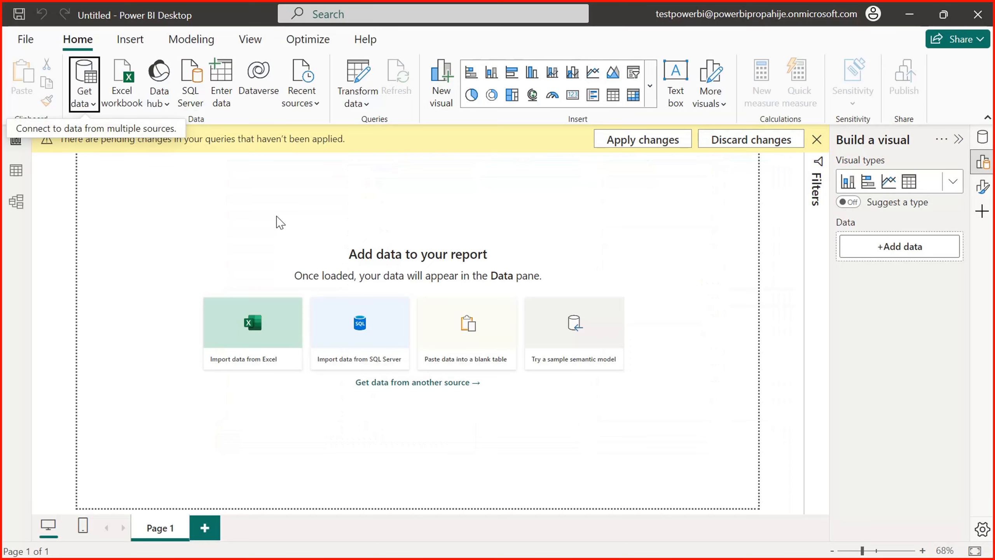
click(645, 138)
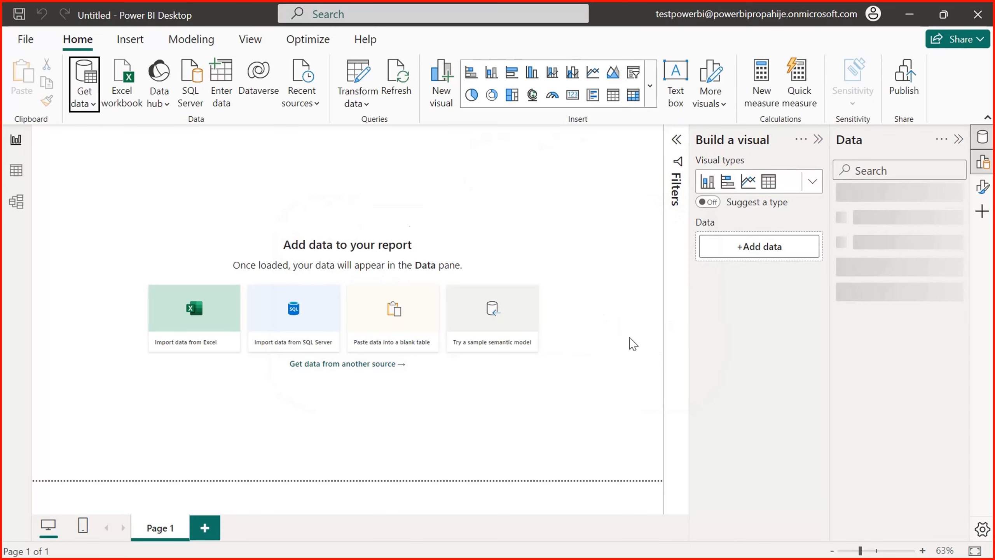
Show the loaded Population table in Table view and examine its Name column.
click(15, 169)
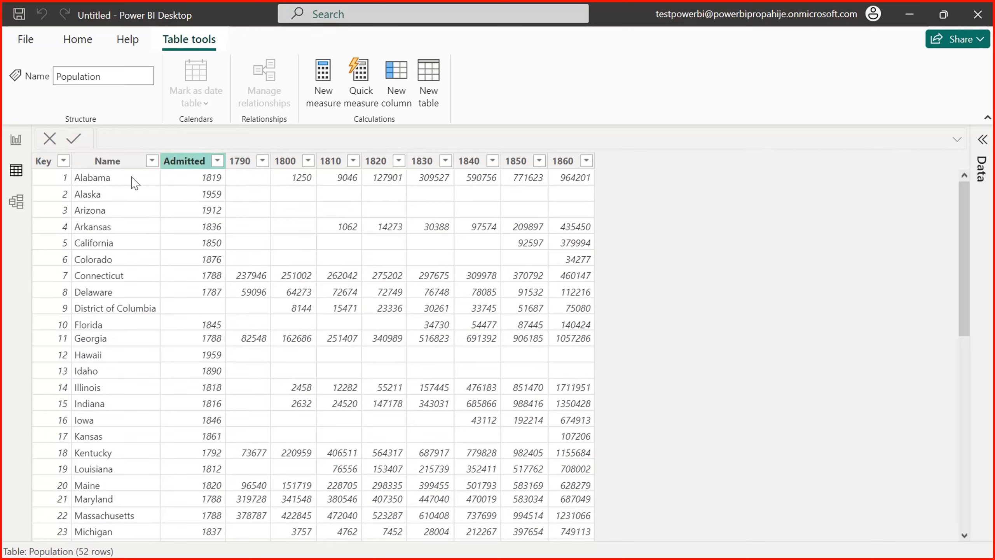
click(97, 186)
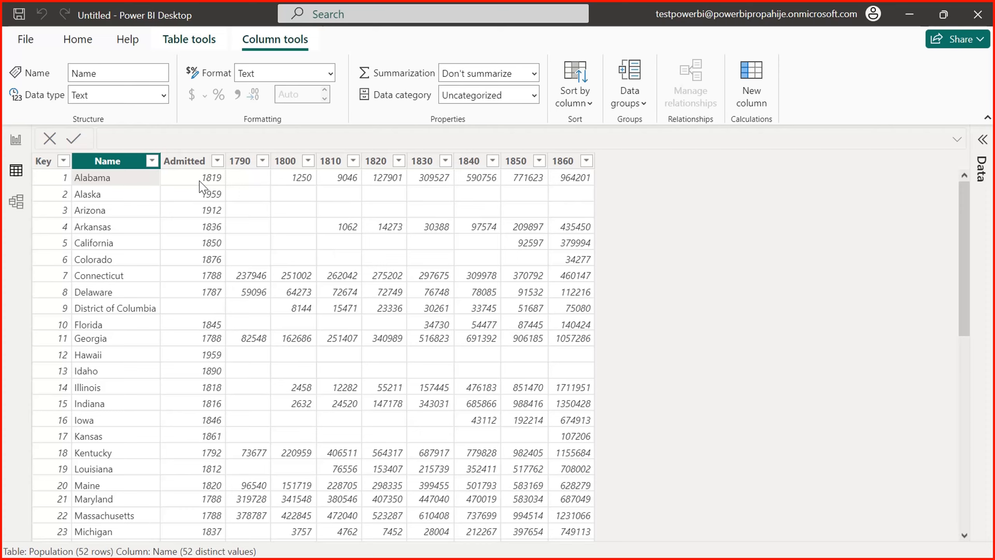
Return to the report view and reopen the Population query for transformation in the Power Query Editor.
click(15, 140)
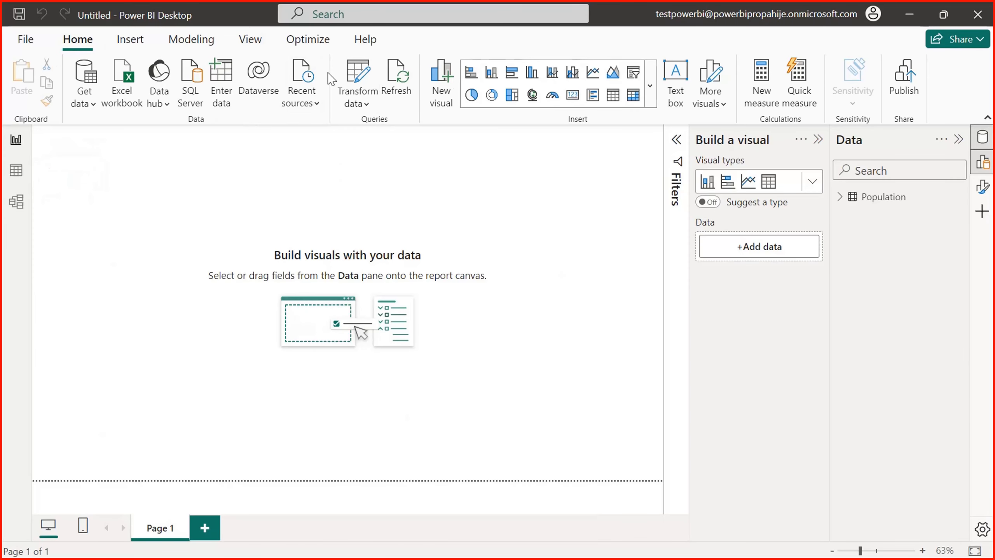
click(366, 105)
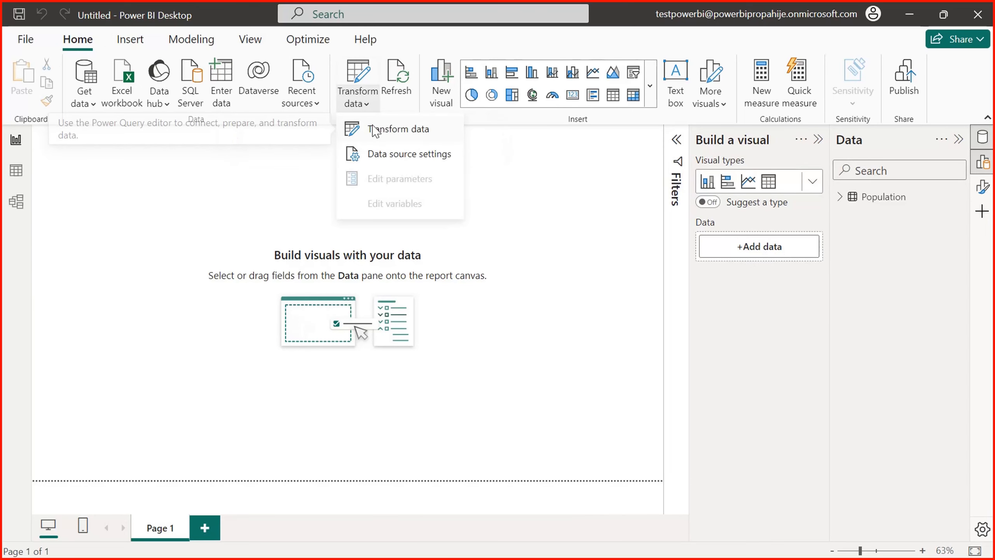
click(375, 129)
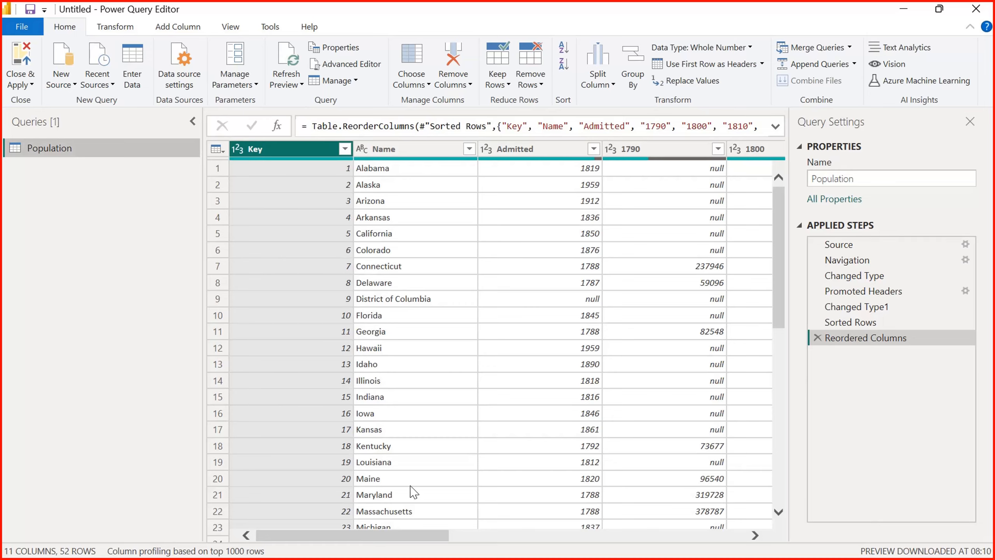
drag(400, 539, 266, 558)
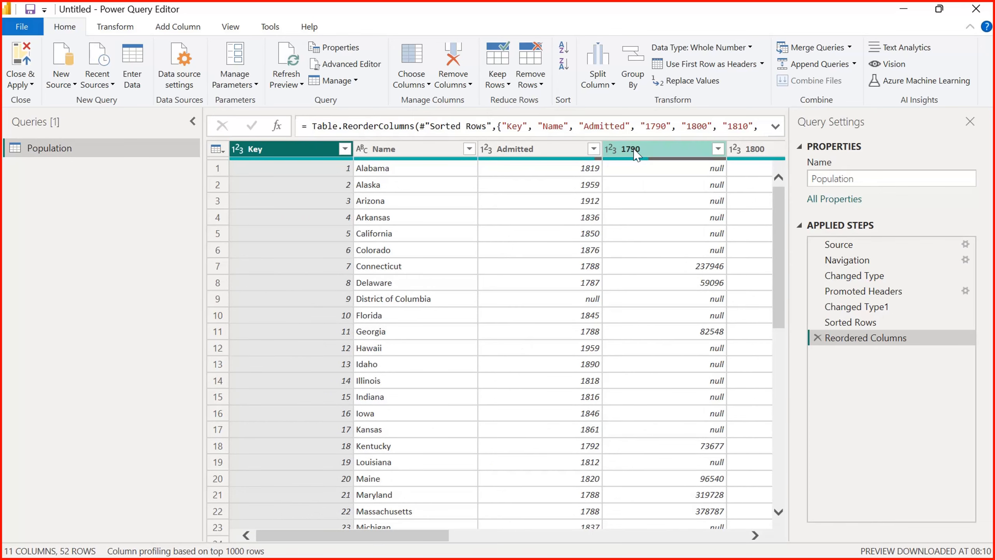
click(645, 152)
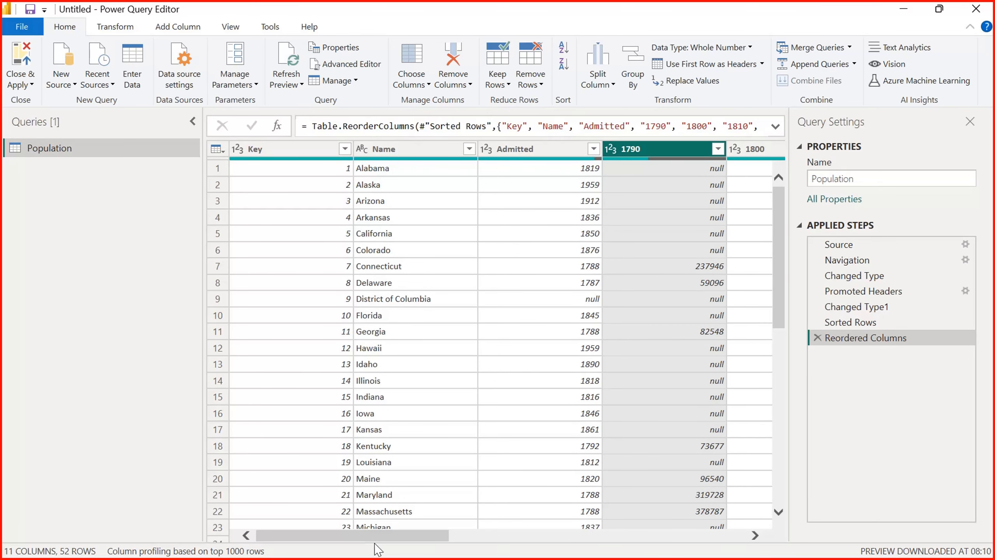
drag(415, 537, 533, 553)
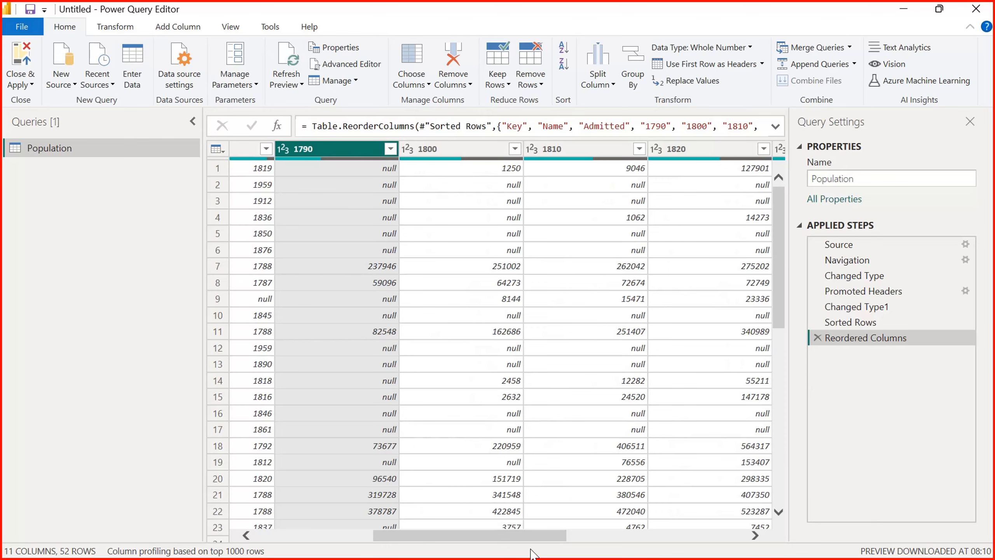
drag(460, 543, 696, 506)
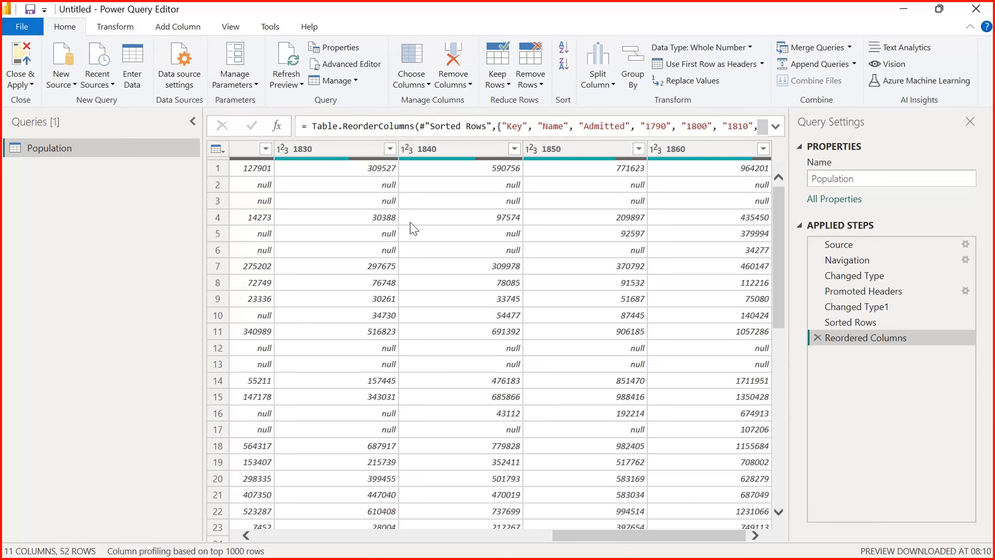
click(719, 147)
key(ctrl+a)
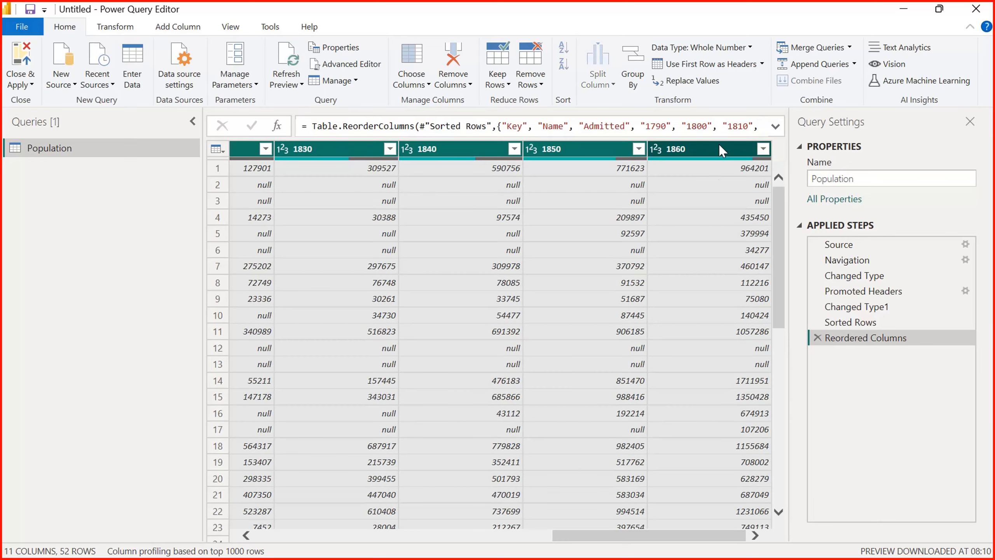
drag(647, 543, 271, 556)
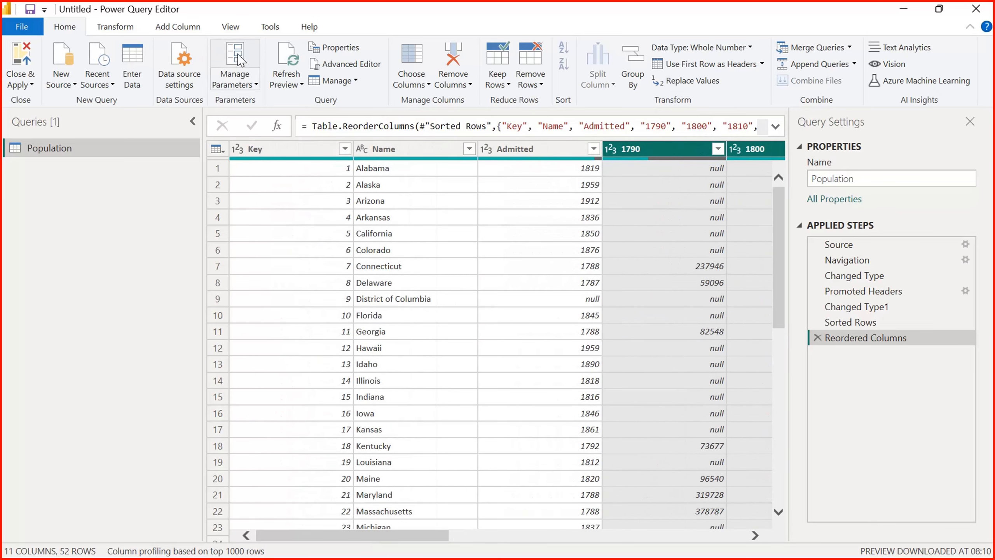
click(113, 26)
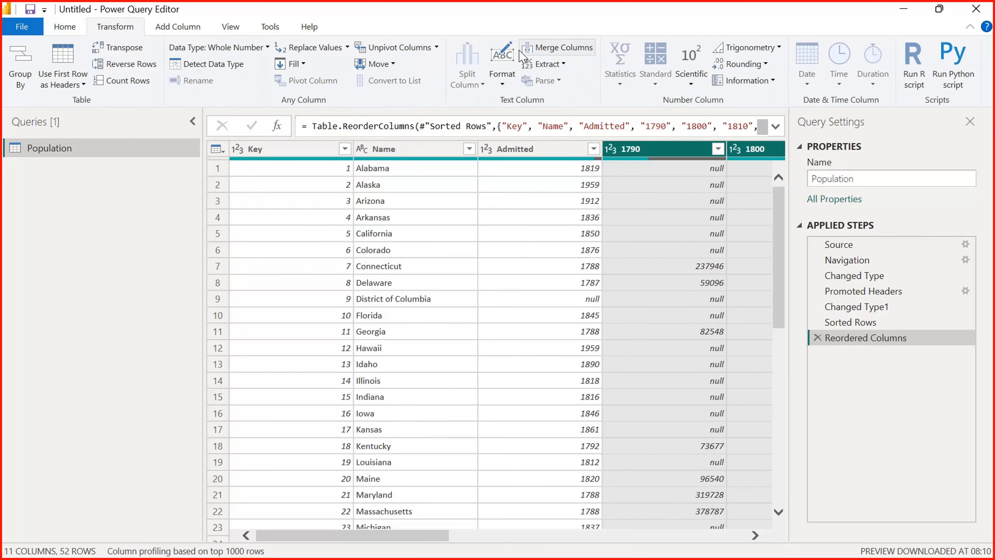
click(437, 48)
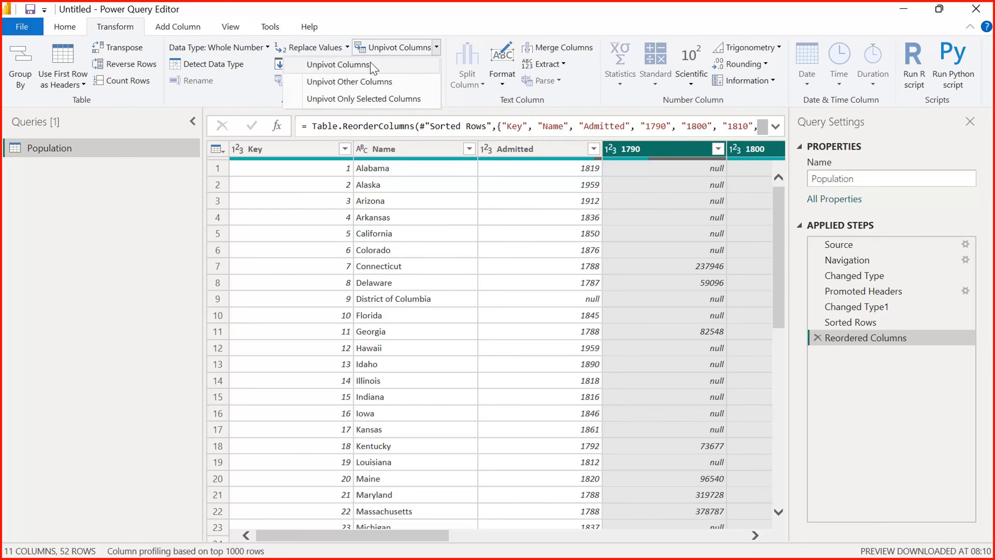
click(520, 25)
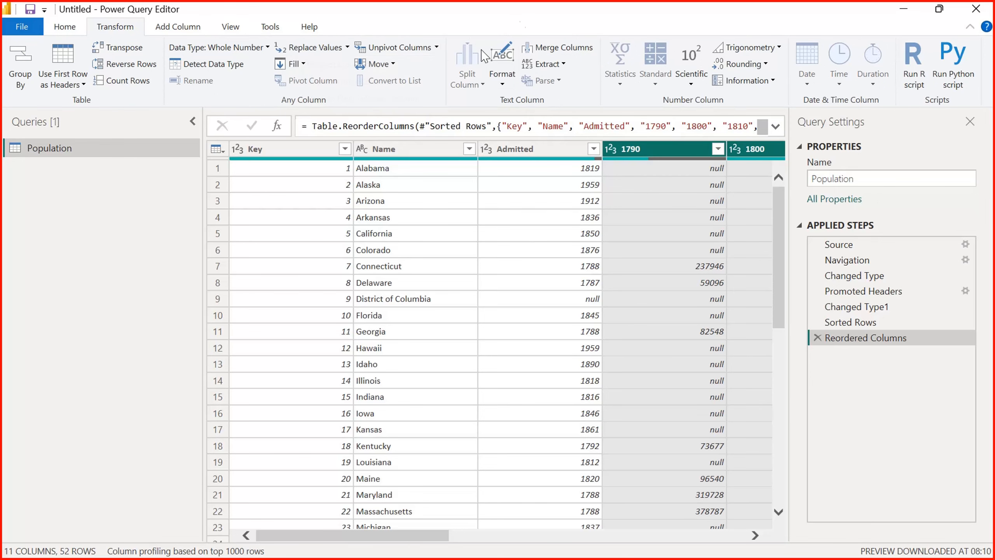
Select the Key, Name and Admitted columns and unpivot all other columns of the Population query.
click(301, 151)
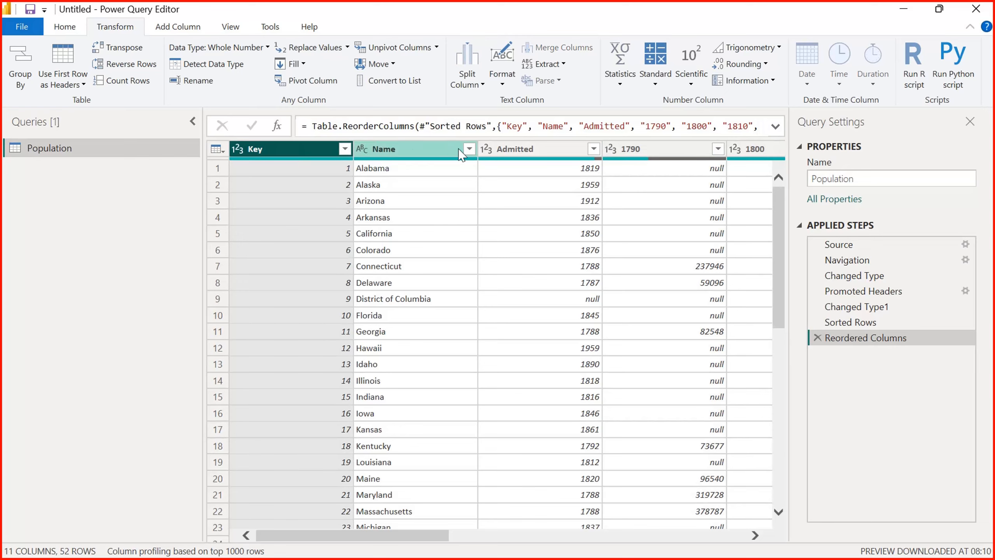
ctrl+click(511, 151)
ctrl+click(455, 151)
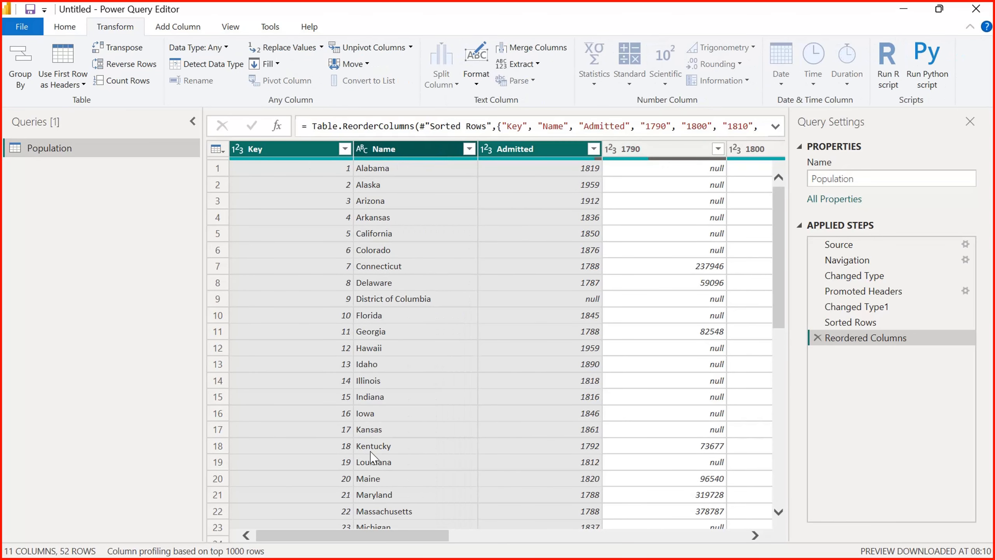
drag(375, 535, 621, 525)
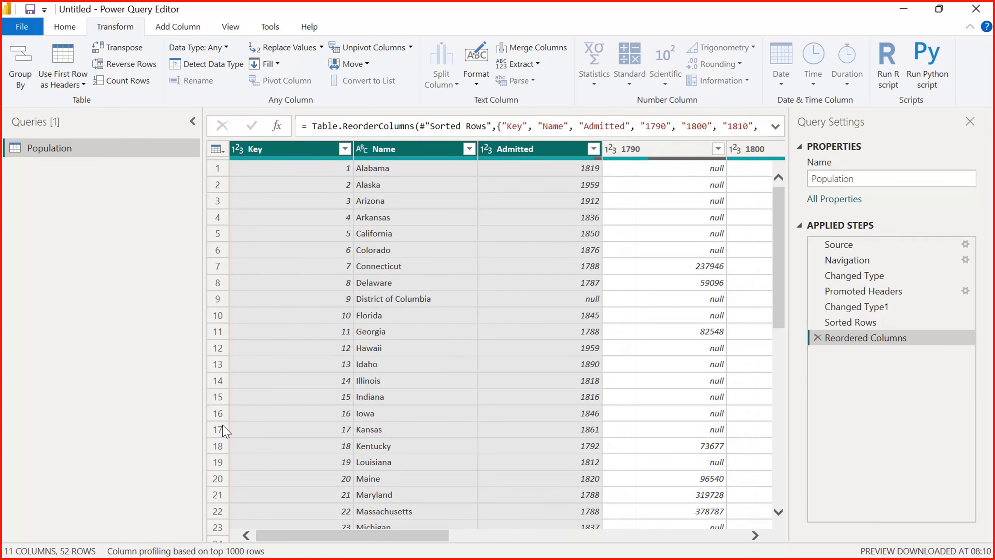
click(413, 48)
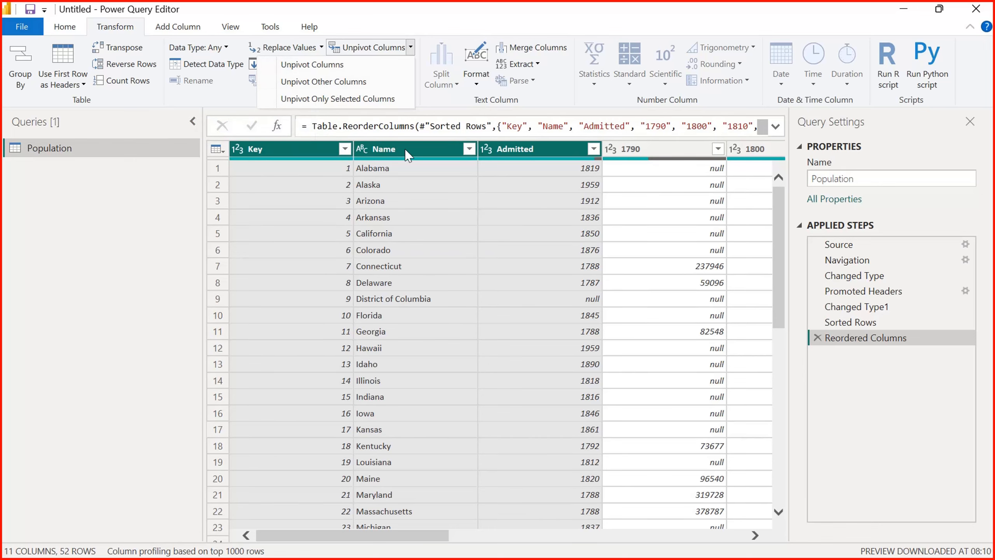
click(328, 83)
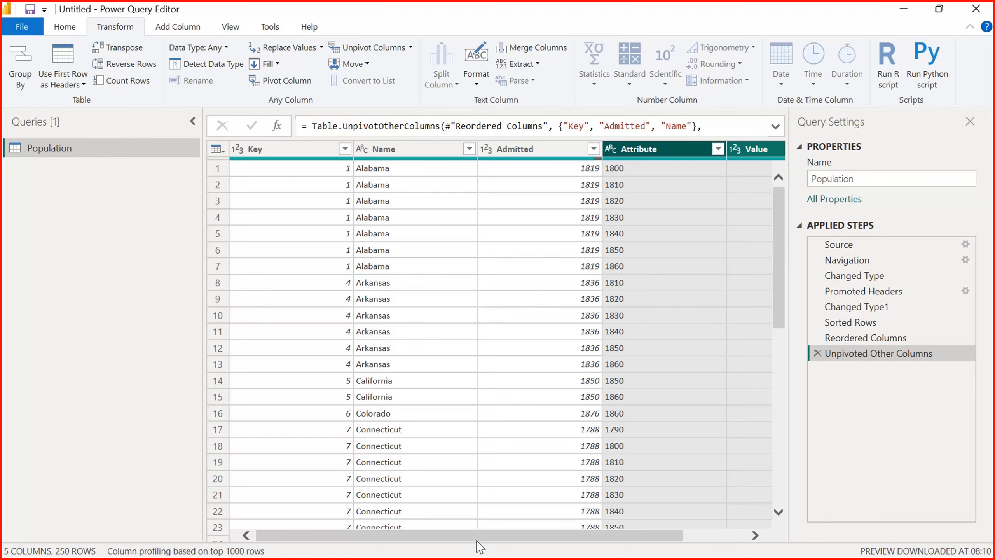
Examine the unpivoted Attribute and Value rows for Alabama, and delete the Unpivoted Other Columns step from the query.
drag(478, 538, 645, 527)
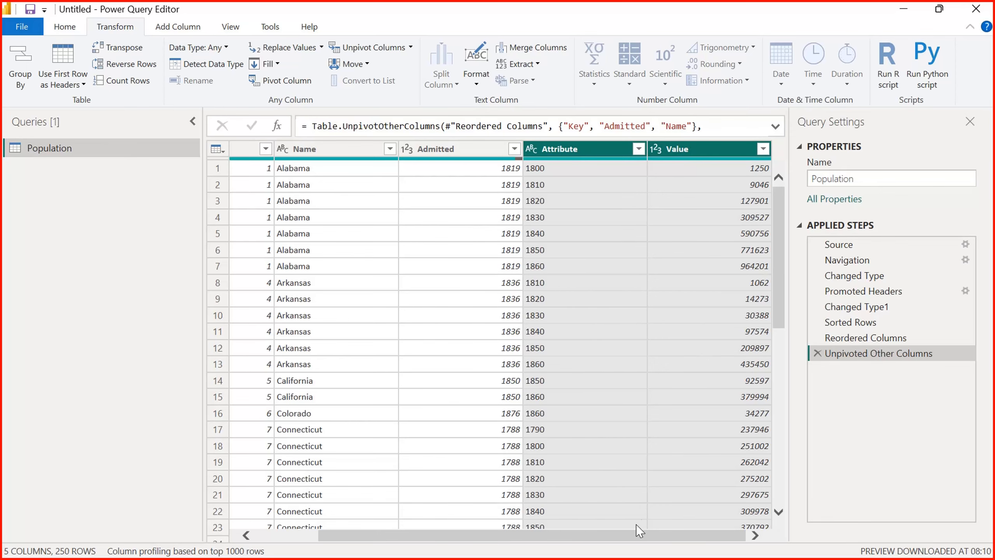
drag(637, 533, 464, 552)
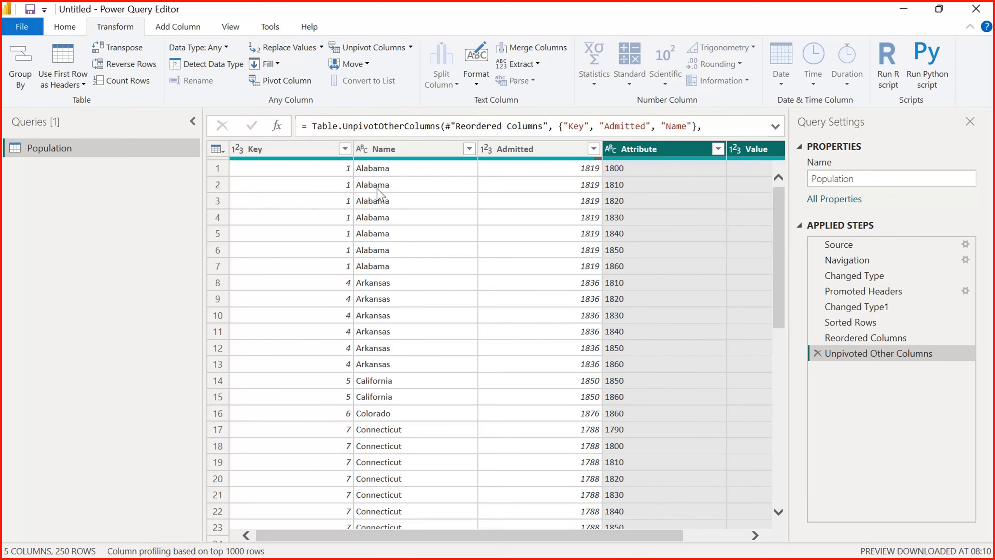
click(398, 171)
click(399, 269)
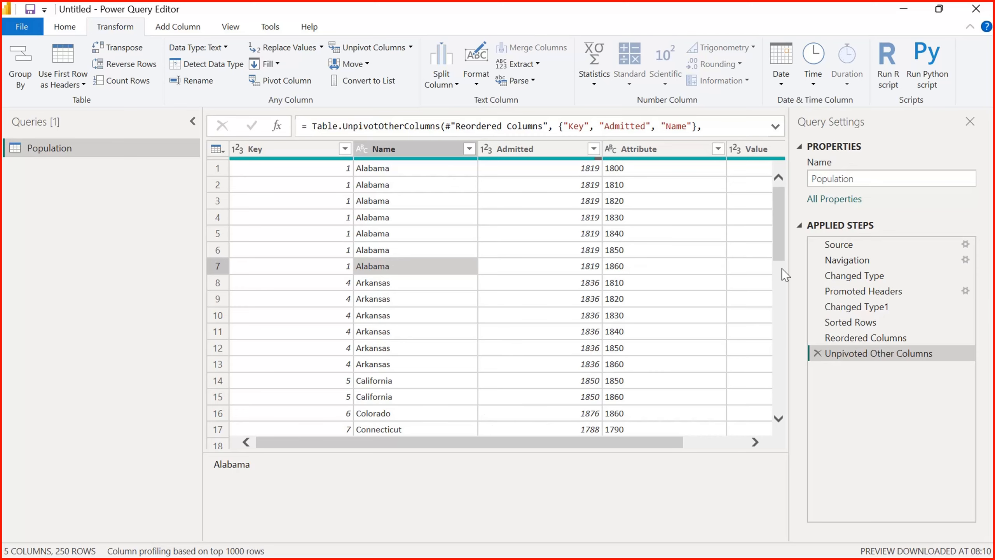
drag(781, 271, 779, 196)
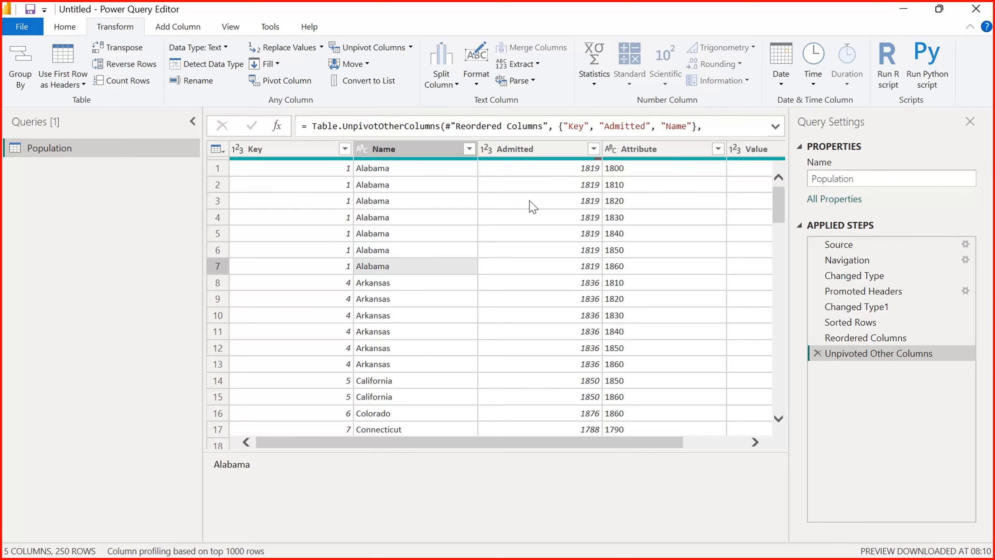
click(817, 353)
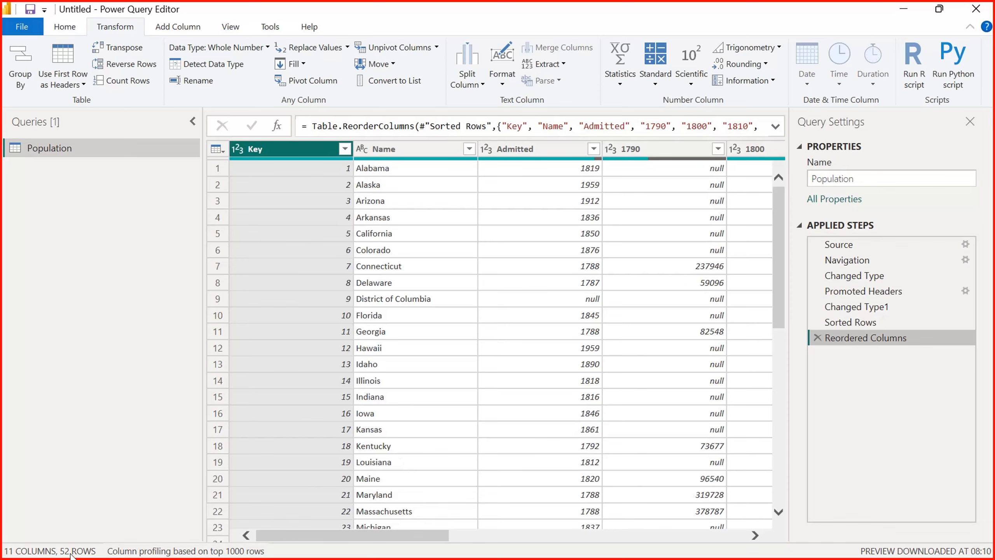
Select the year columns 1790 through 1860 and unpivot them into attribute and value columns.
drag(378, 535, 358, 555)
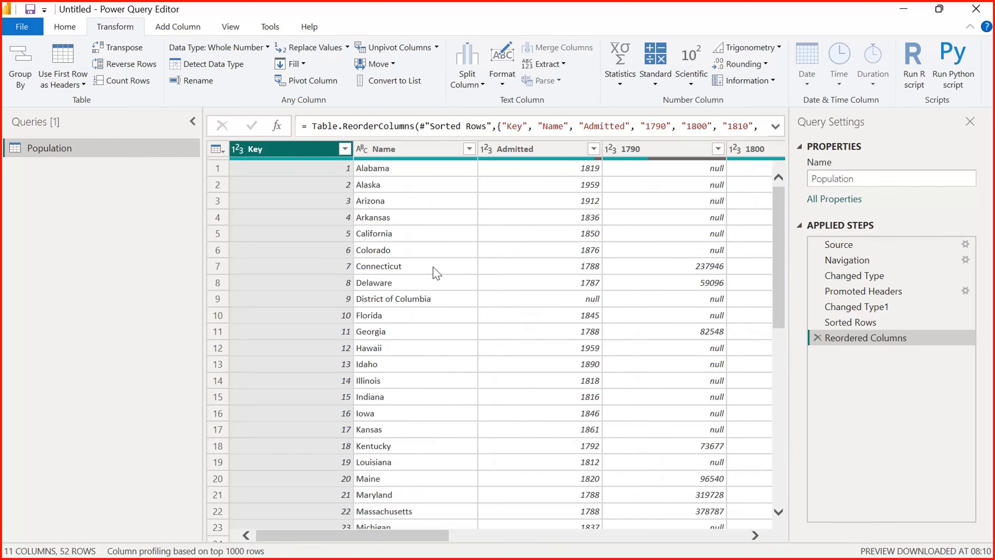
click(624, 151)
drag(406, 536, 729, 525)
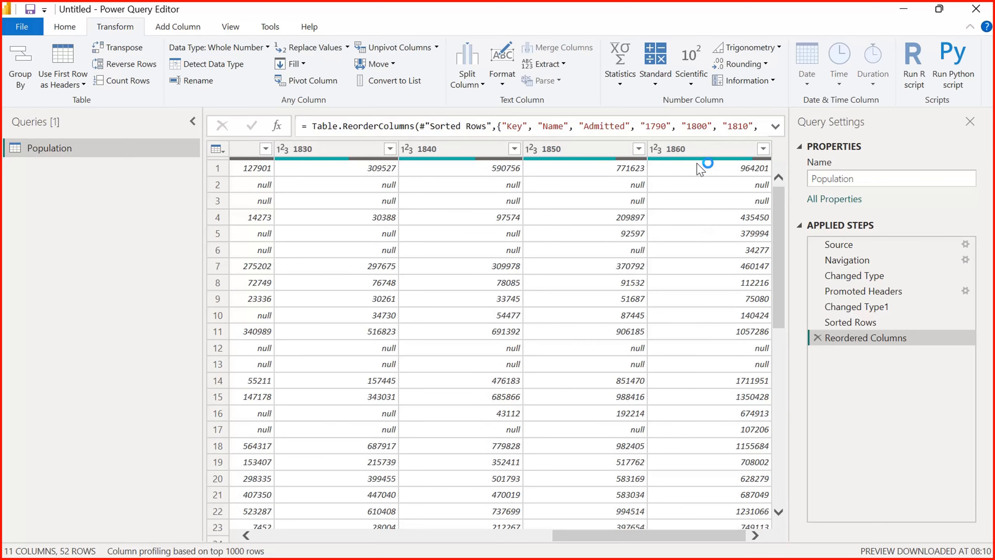
shift+click(701, 151)
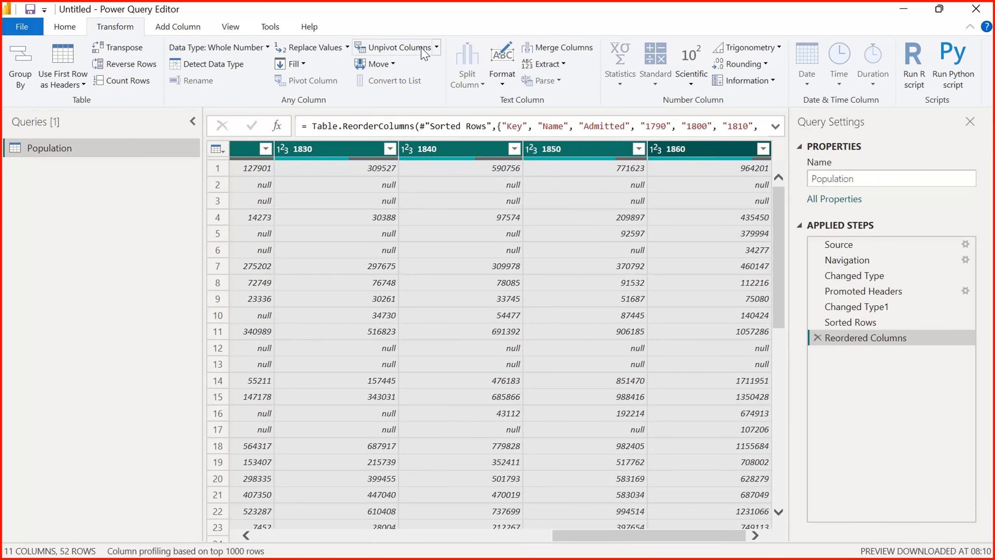
click(436, 47)
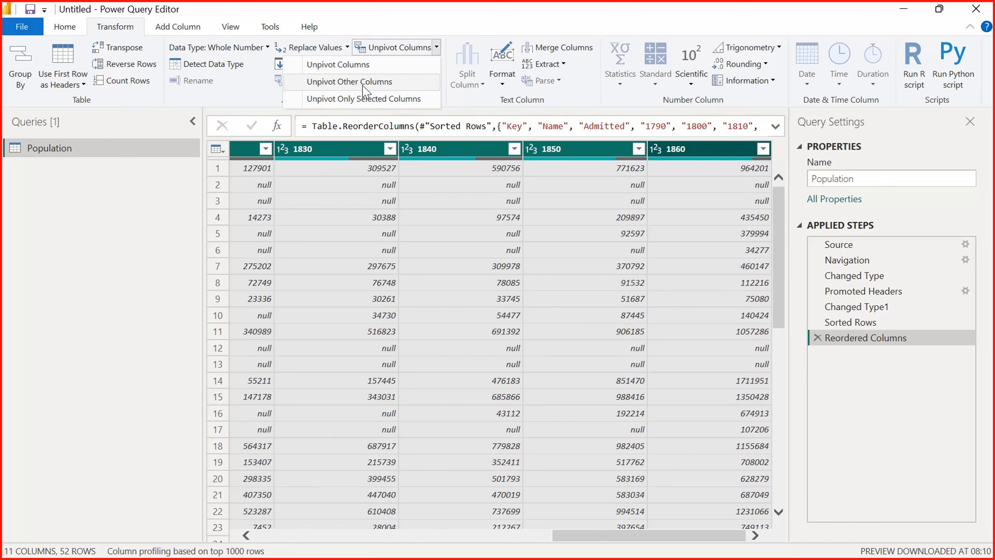
click(379, 68)
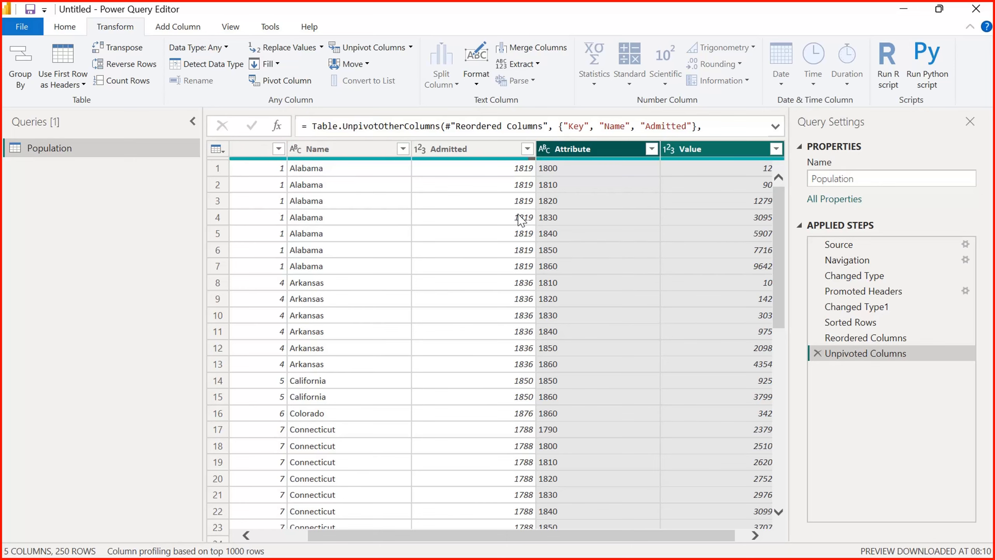
Rename the Attribute column as Census Year.
mouse_move(583, 159)
double_click(574, 150)
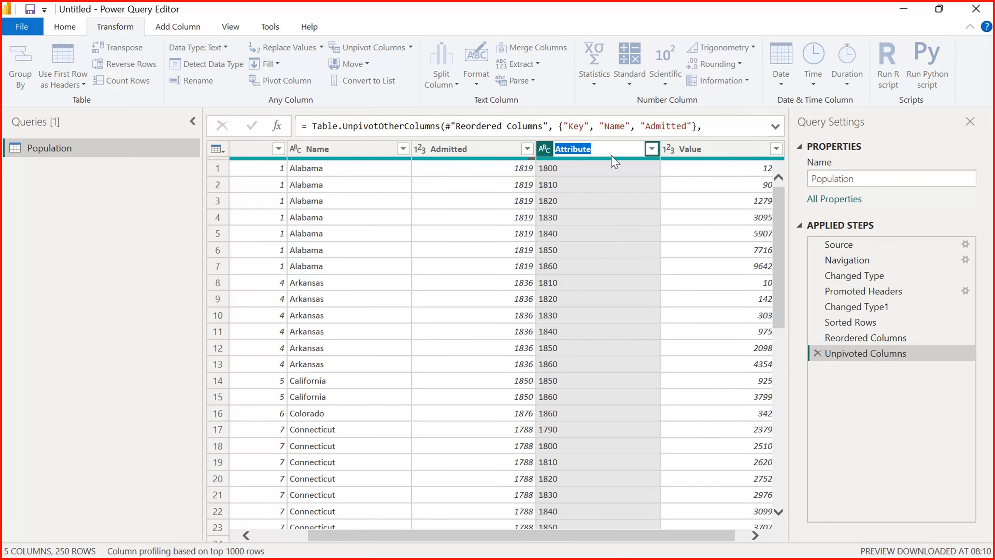
text(Census Year)
key(Return)
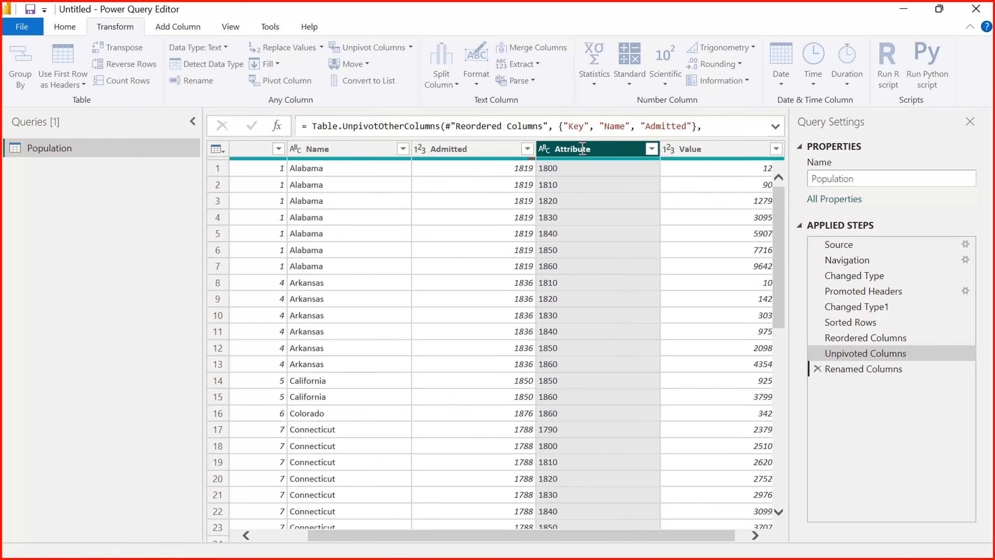
Rename the Value column as Population.
click(690, 151)
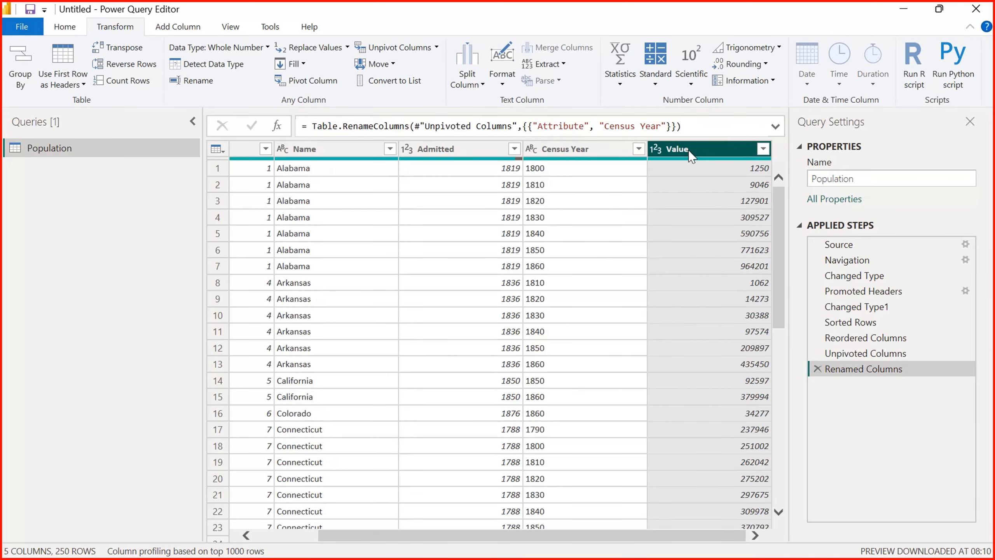
double_click(690, 153)
key(Escape)
right_click(691, 156)
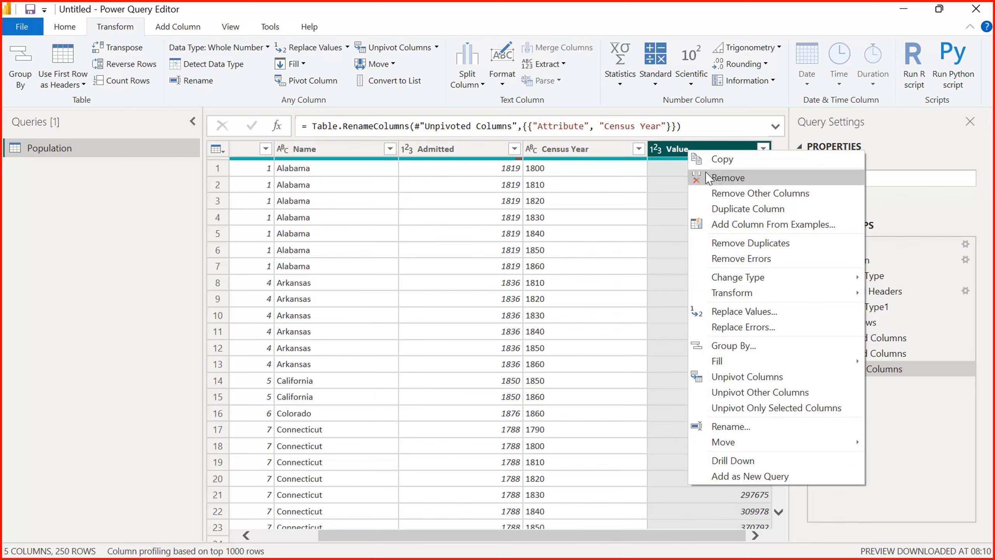
click(729, 427)
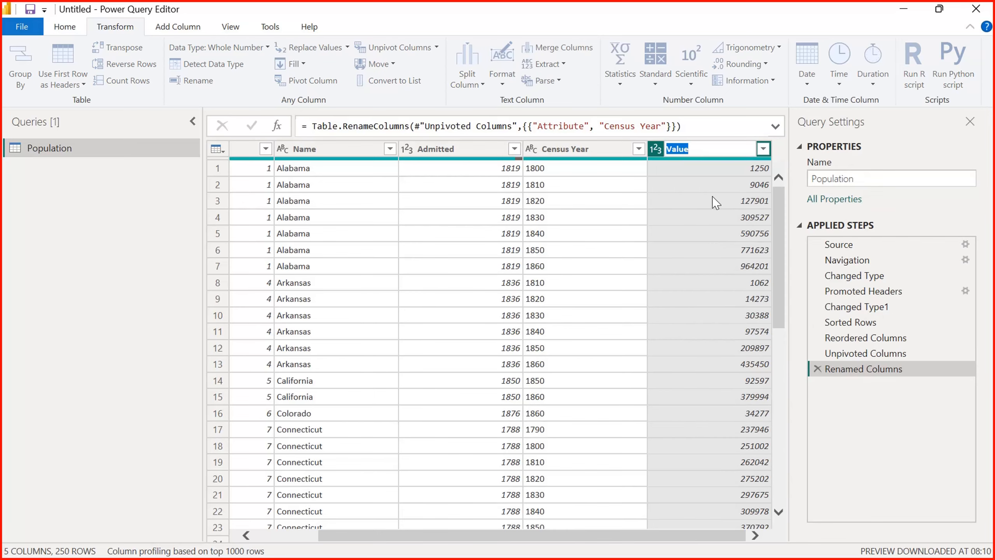
text(Population)
key(Return)
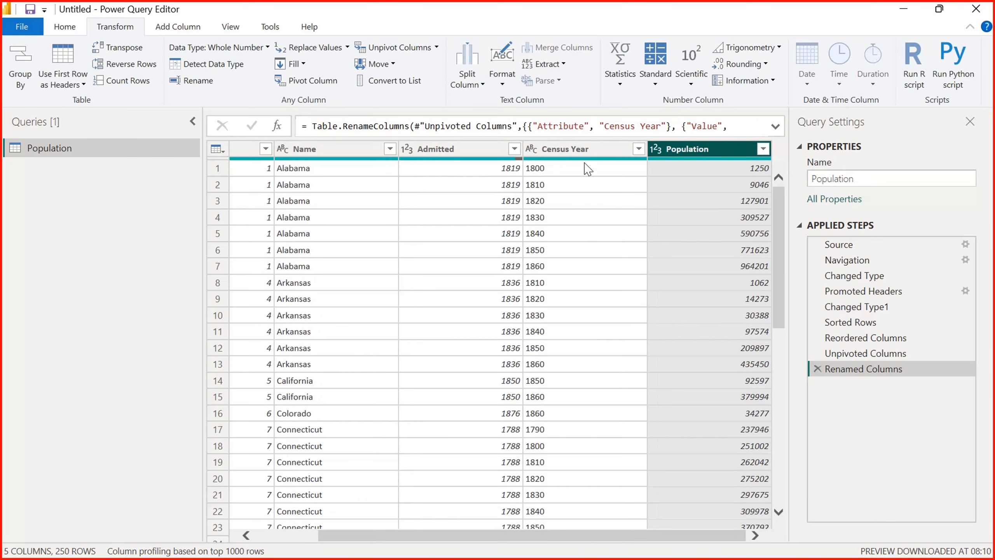
Change the data type of the Census Year column to Whole Number.
click(532, 147)
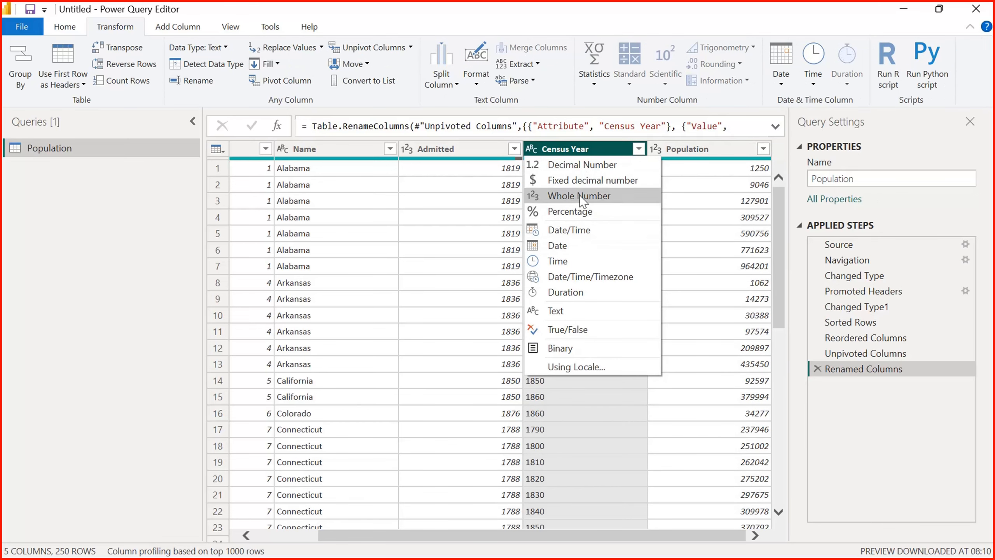
click(565, 196)
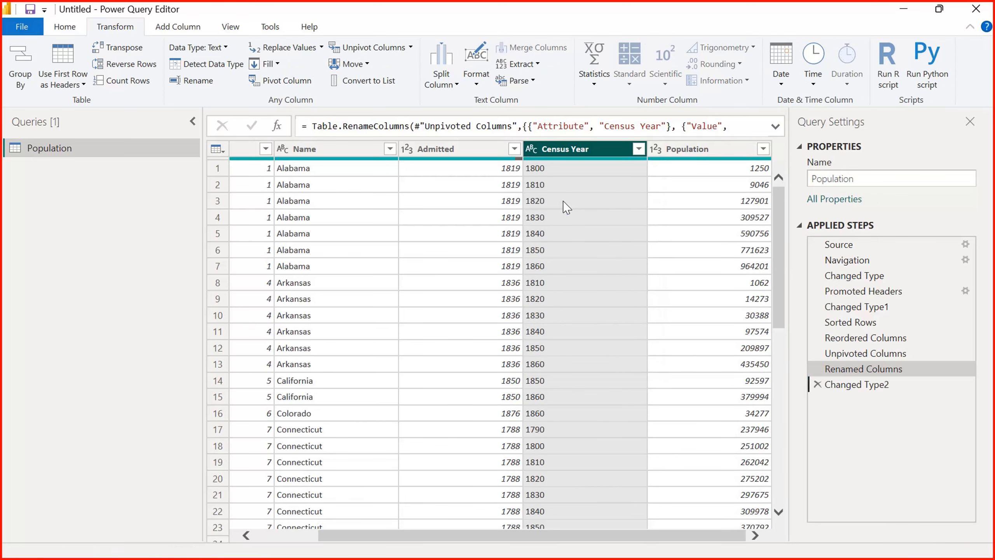
click(684, 155)
Pivot the Census Year column into separate year columns, using Population as the values column.
click(573, 154)
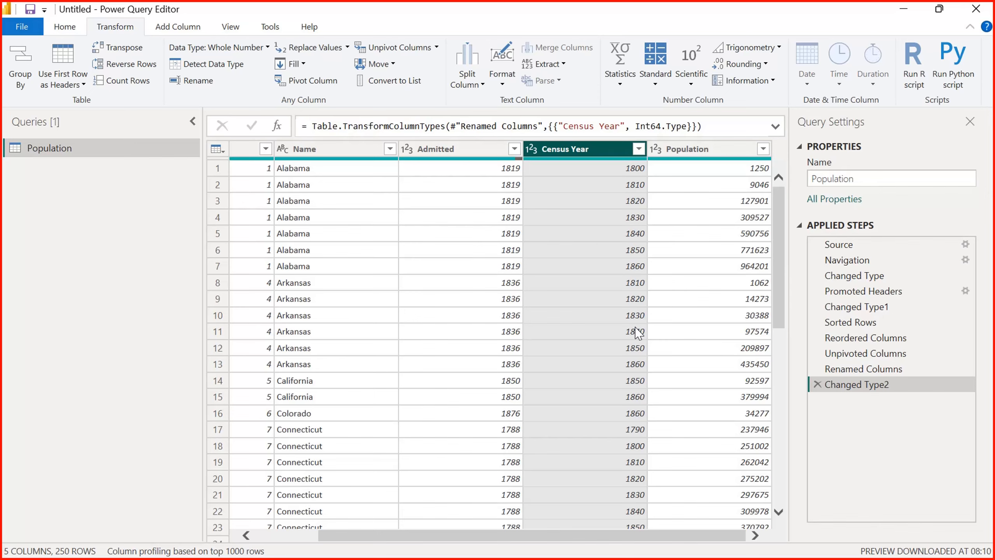
ctrl+click(686, 151)
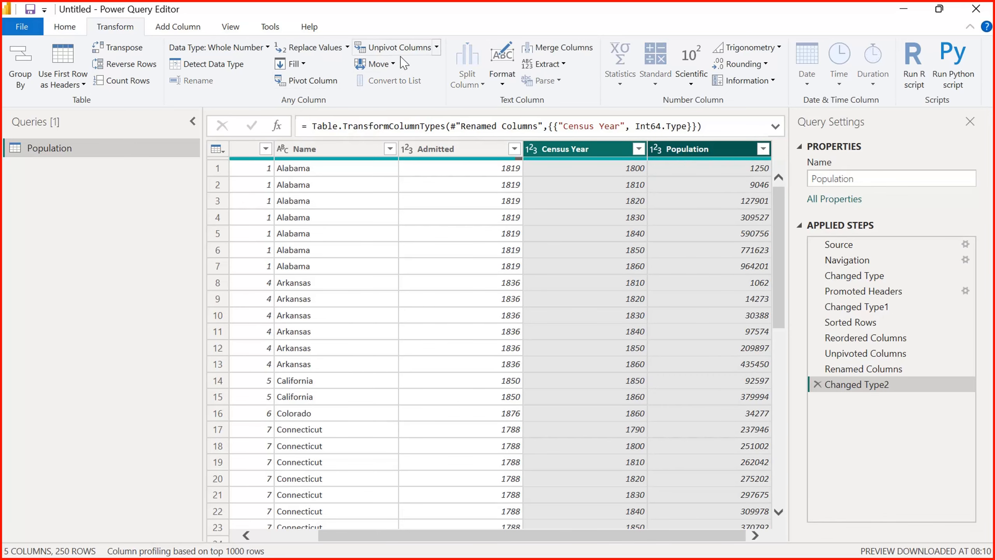
click(332, 82)
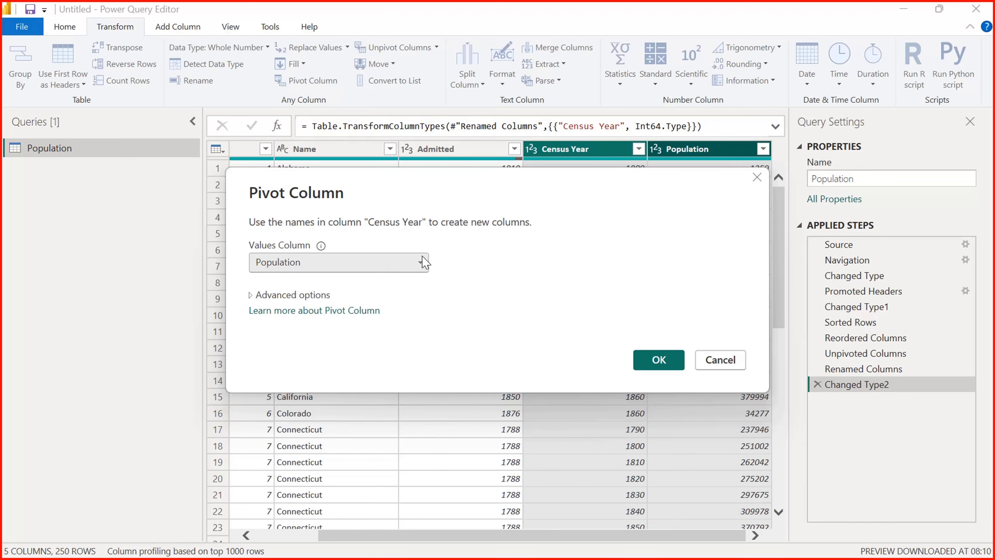
click(652, 360)
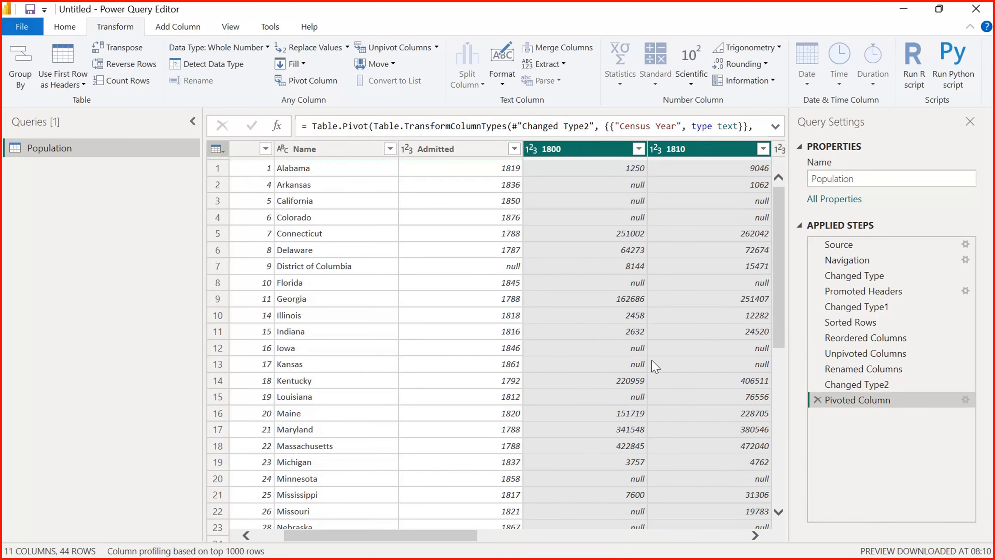
drag(406, 538, 371, 527)
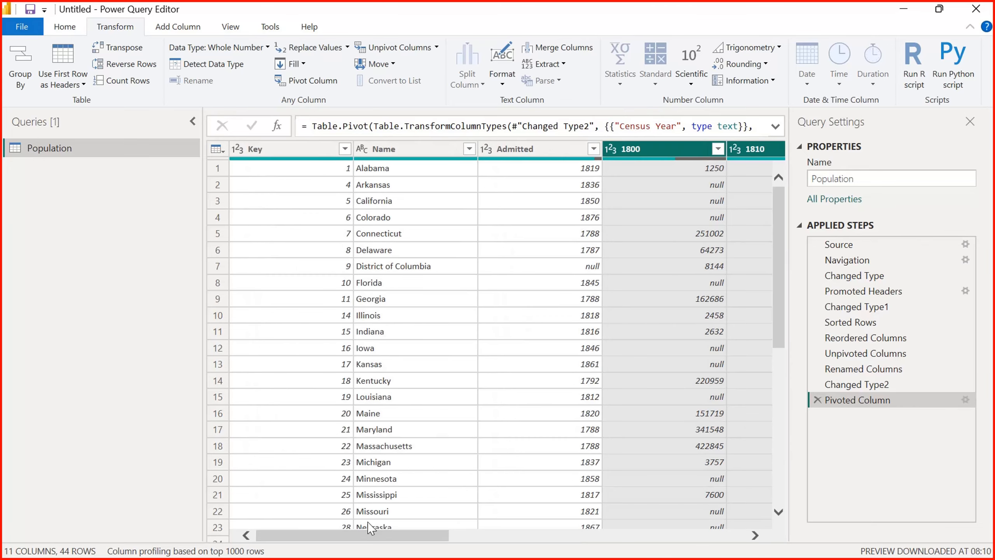
Remove the pivot from the query's applied steps.
click(817, 400)
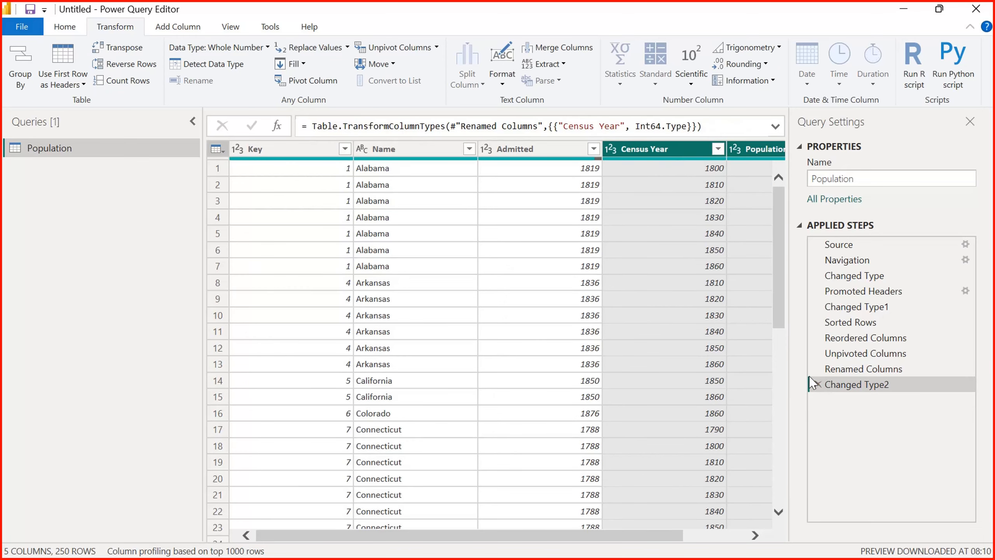
scroll(599, 535, right, 2)
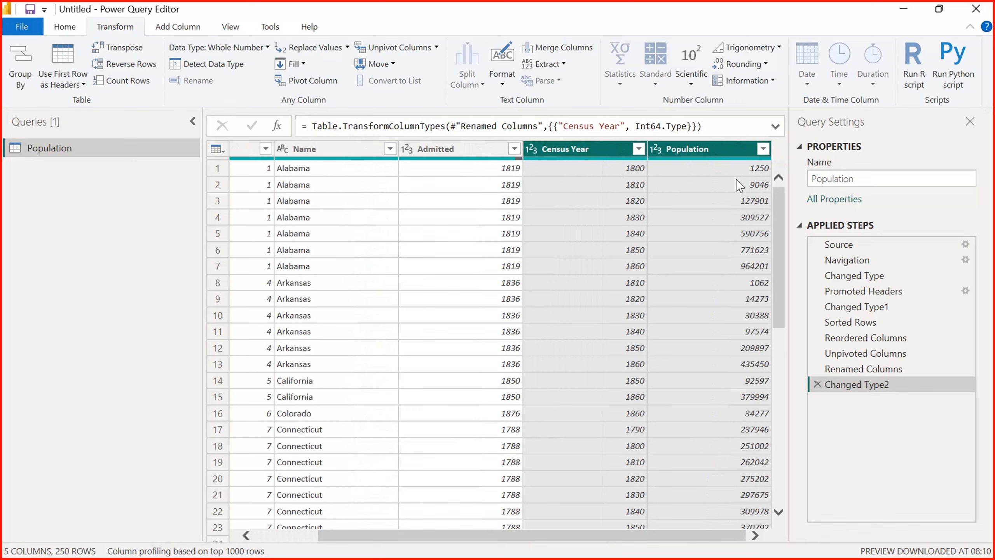
Close the query editor, apply the changes to the model, and show the loaded Population table in Table view.
click(64, 32)
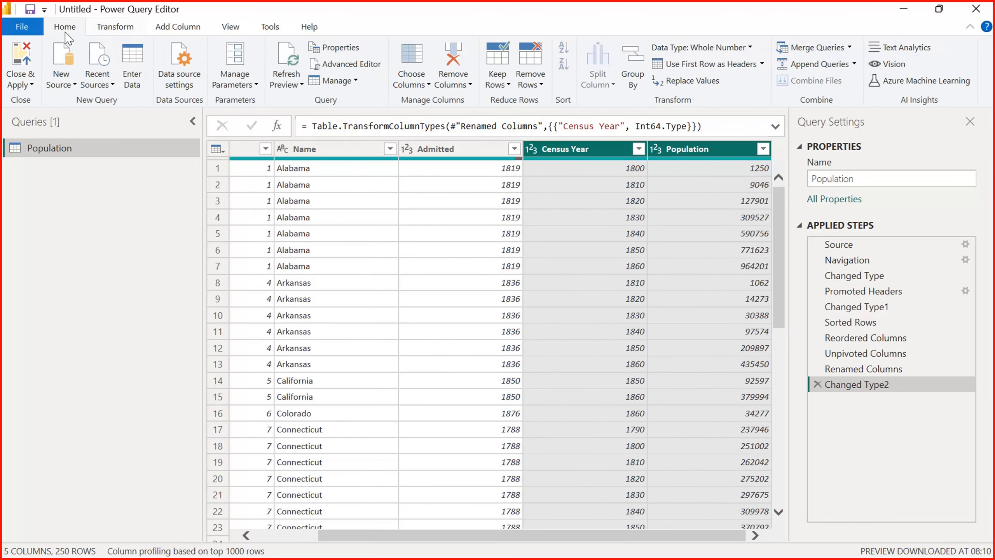
click(32, 85)
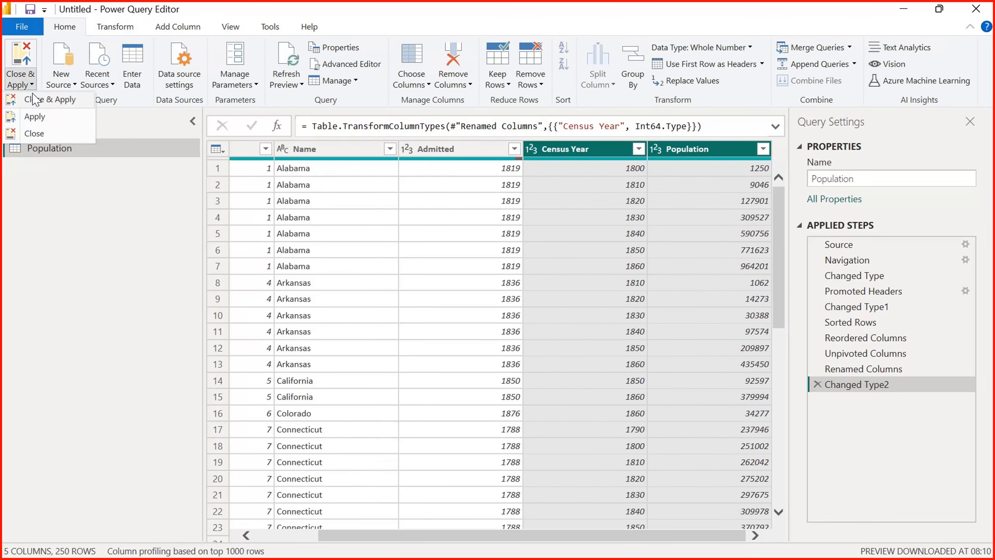
click(33, 97)
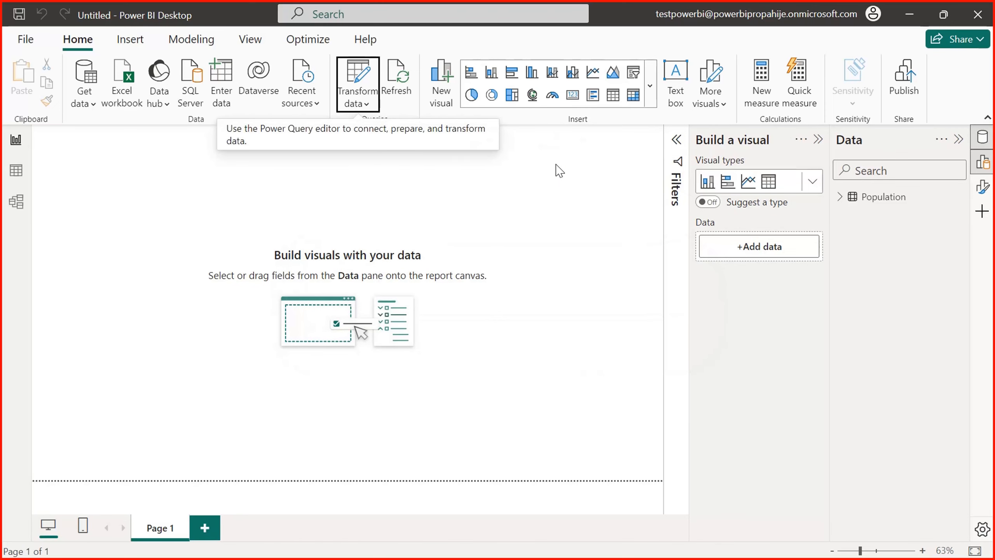
click(16, 170)
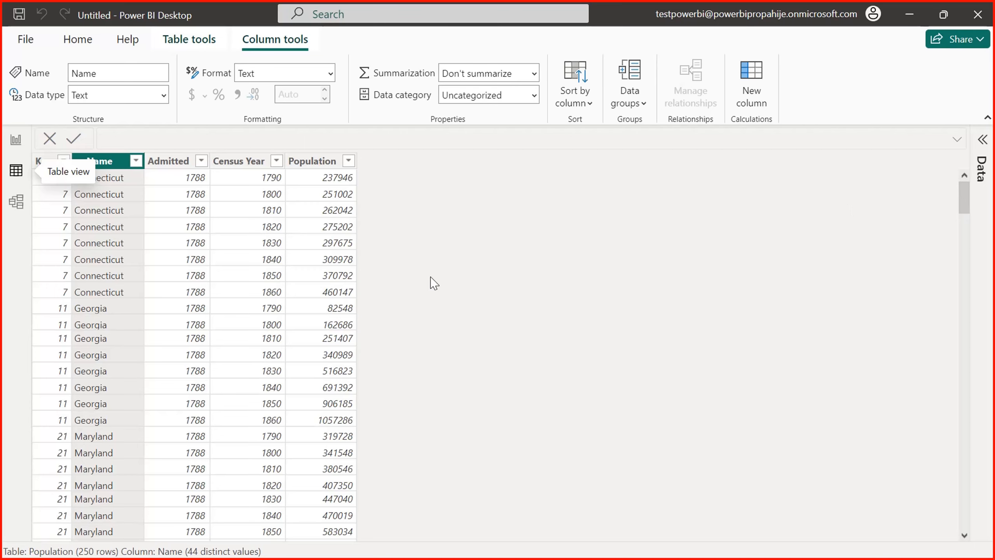
Filter the Name column of the Population table to Georgia only.
click(136, 161)
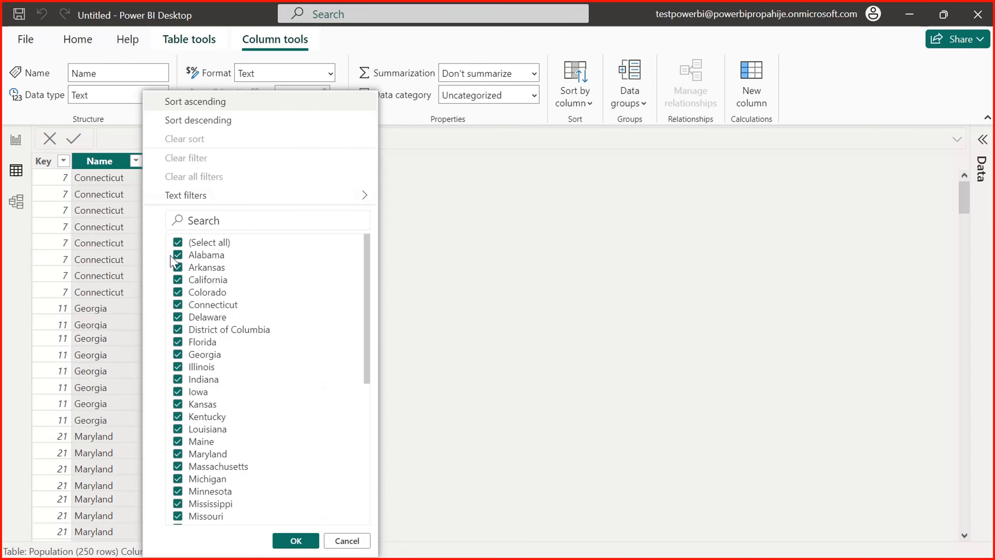
mouse_move(368, 296)
mouse_down()
mouse_move(371, 444)
mouse_move(362, 284)
mouse_up()
click(178, 242)
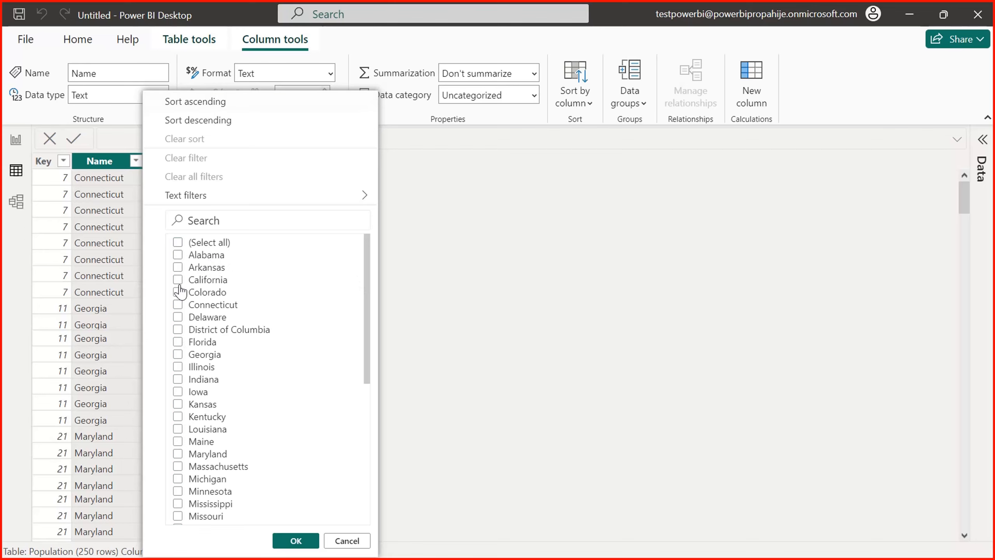
click(178, 354)
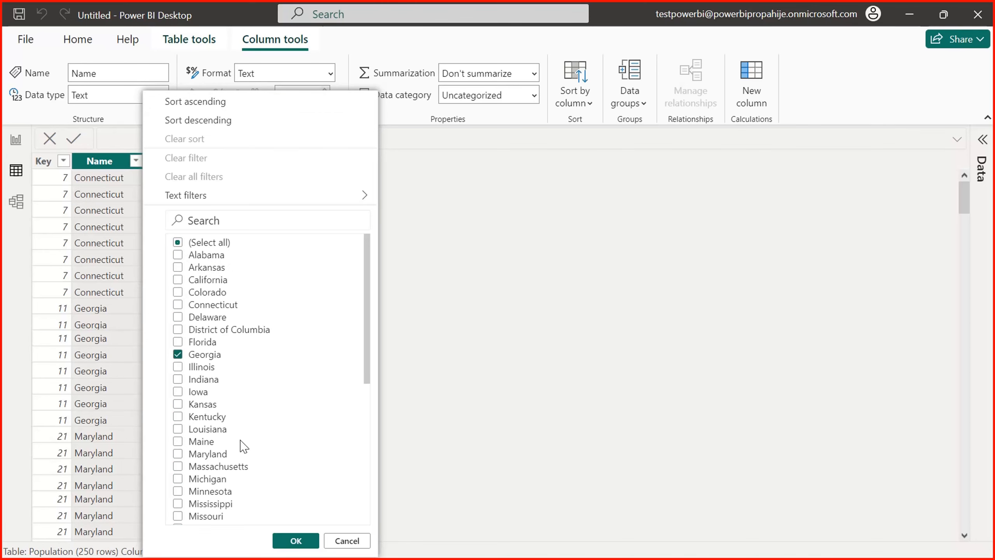
click(296, 541)
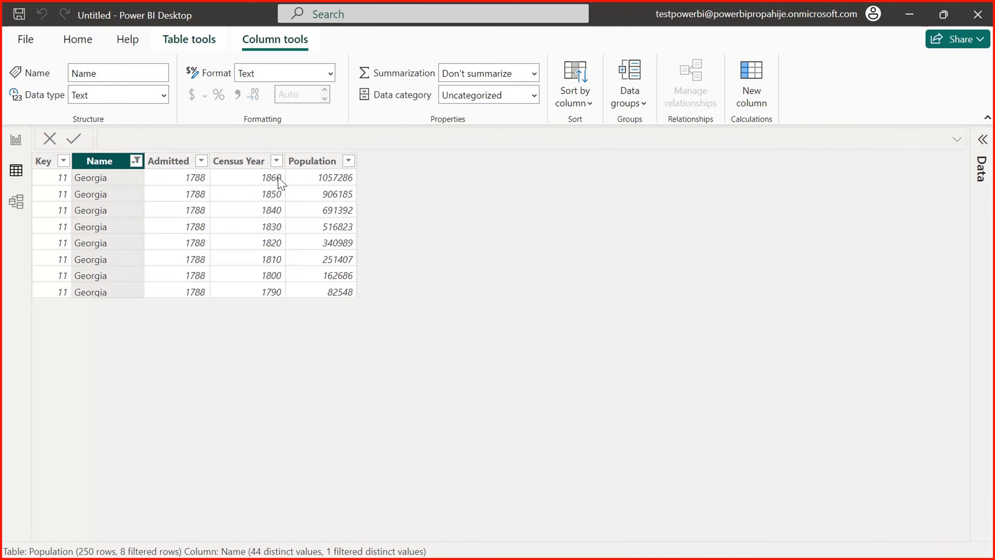
Explore the sorting options for the Census Year column, including sorting it by another column.
click(243, 165)
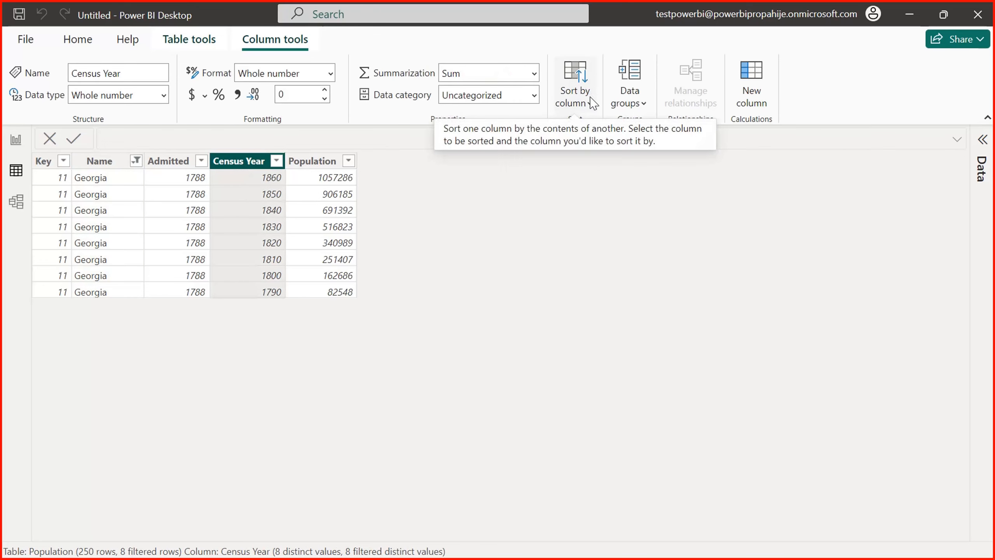
click(574, 84)
click(576, 178)
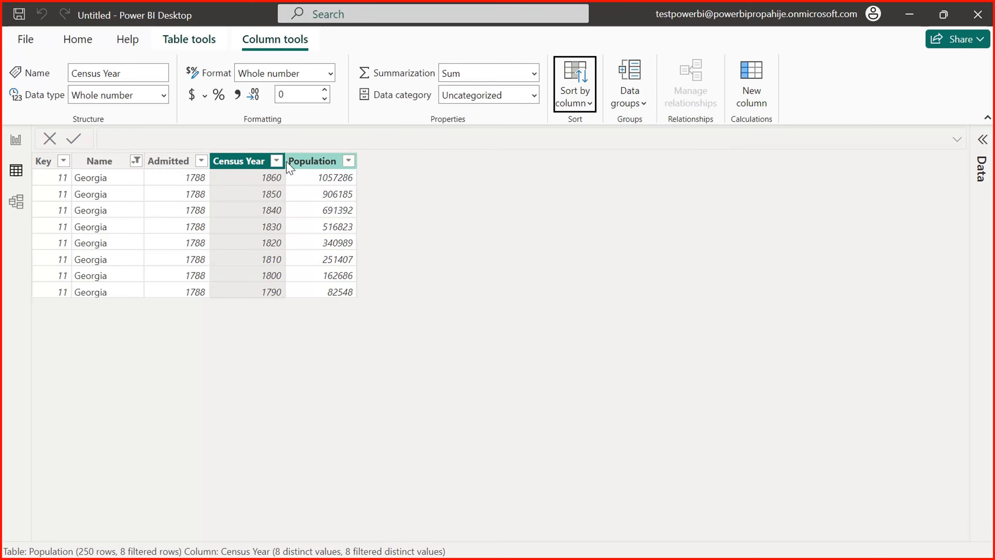
click(277, 160)
Restore all states in the Name column's filter.
click(131, 167)
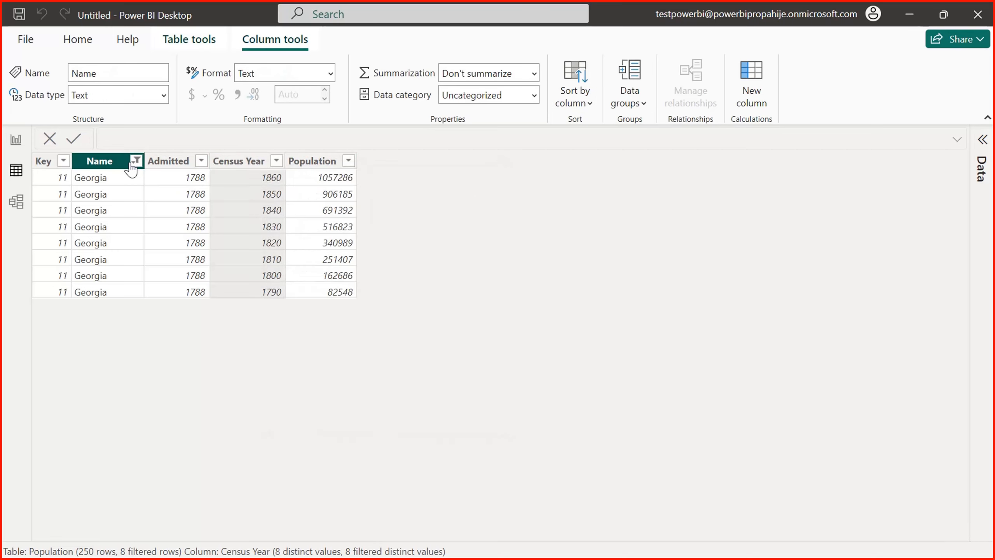
click(133, 162)
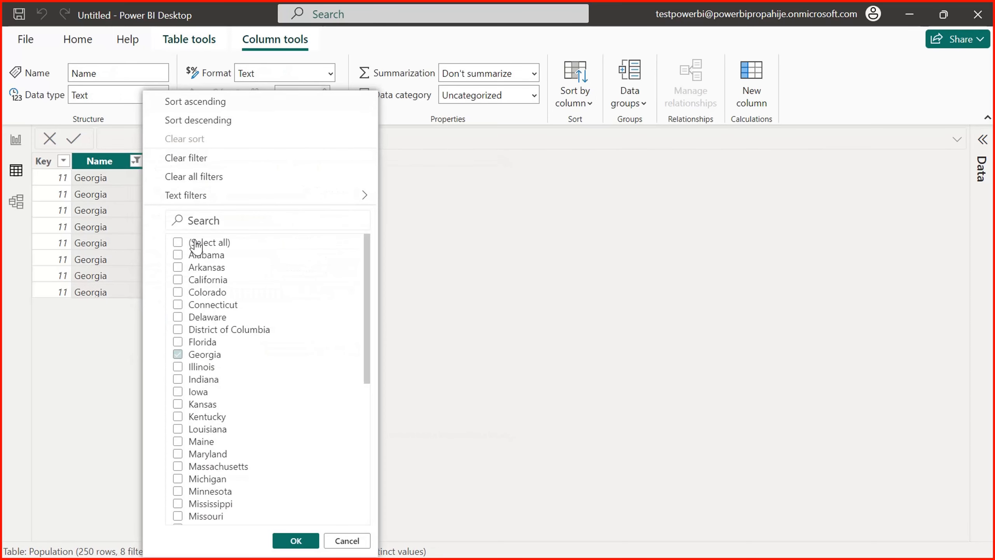
click(178, 242)
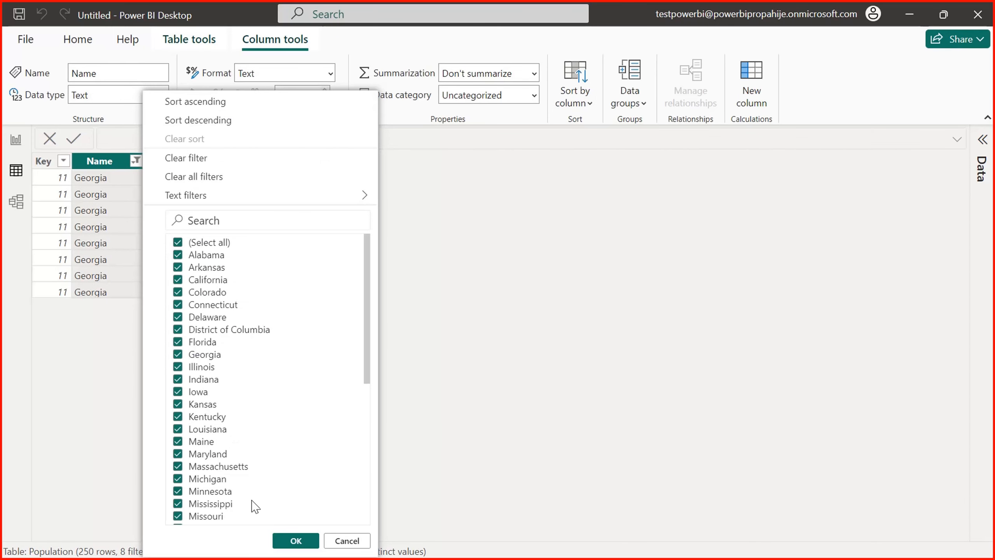
click(296, 540)
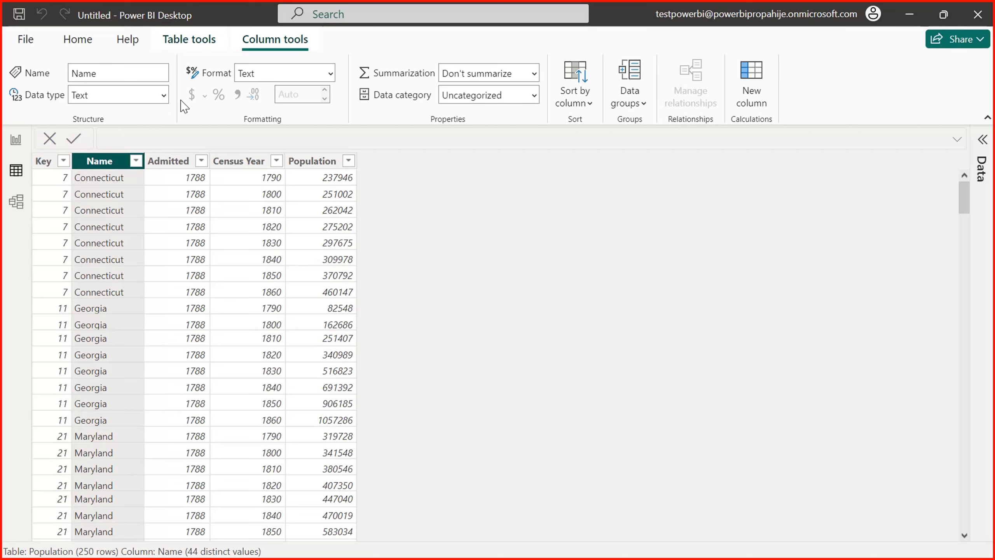
Examine the data types offered for the Name column and the commands available for the table and its columns.
click(167, 95)
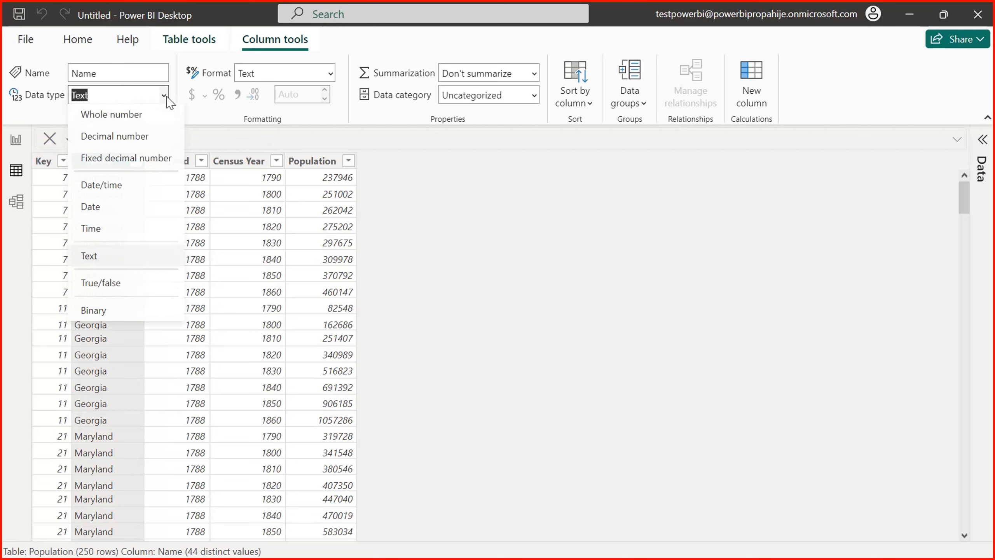
click(486, 270)
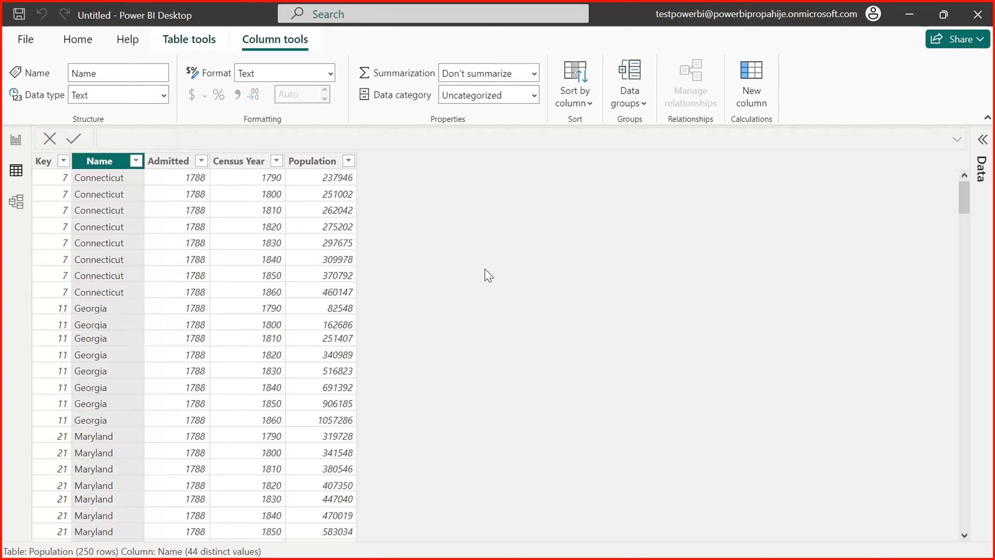
click(79, 46)
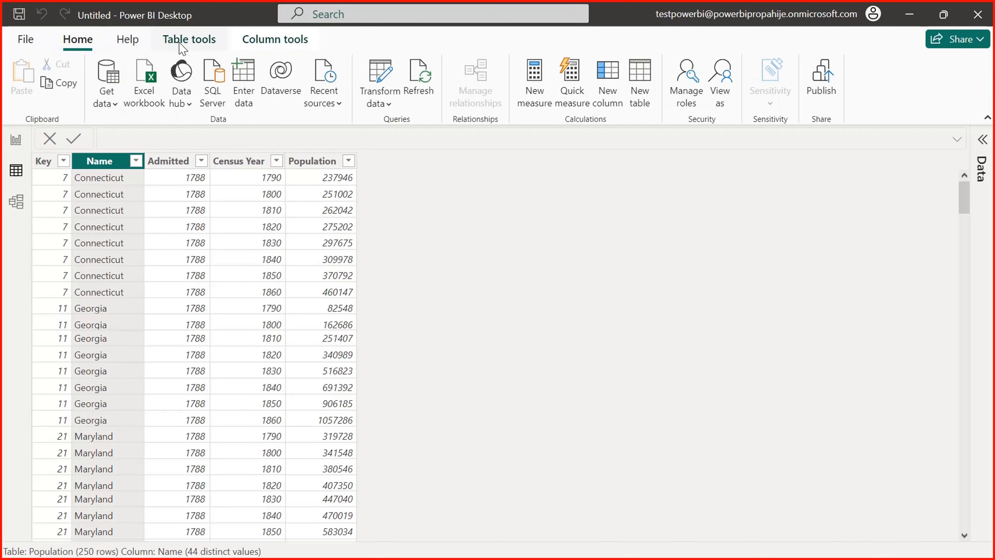
click(190, 42)
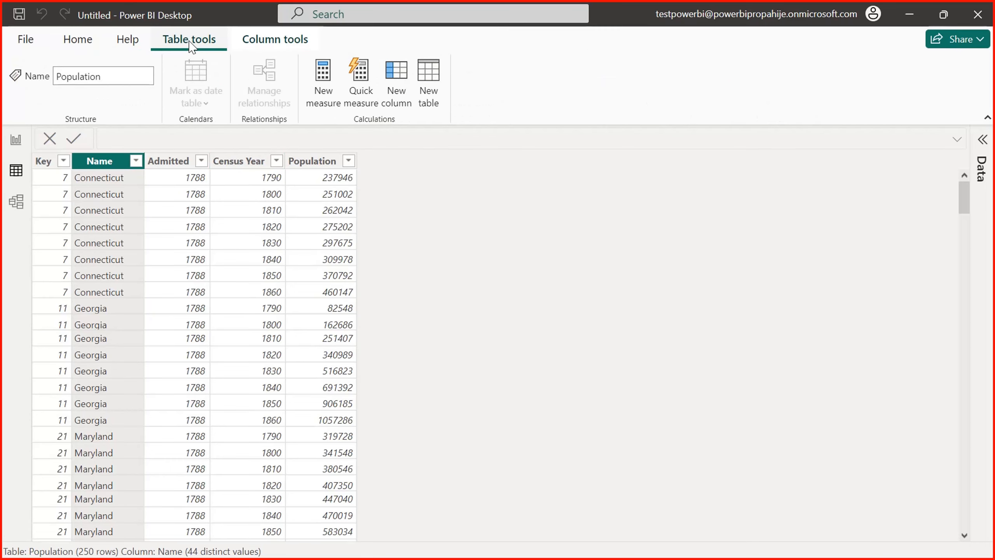
click(281, 40)
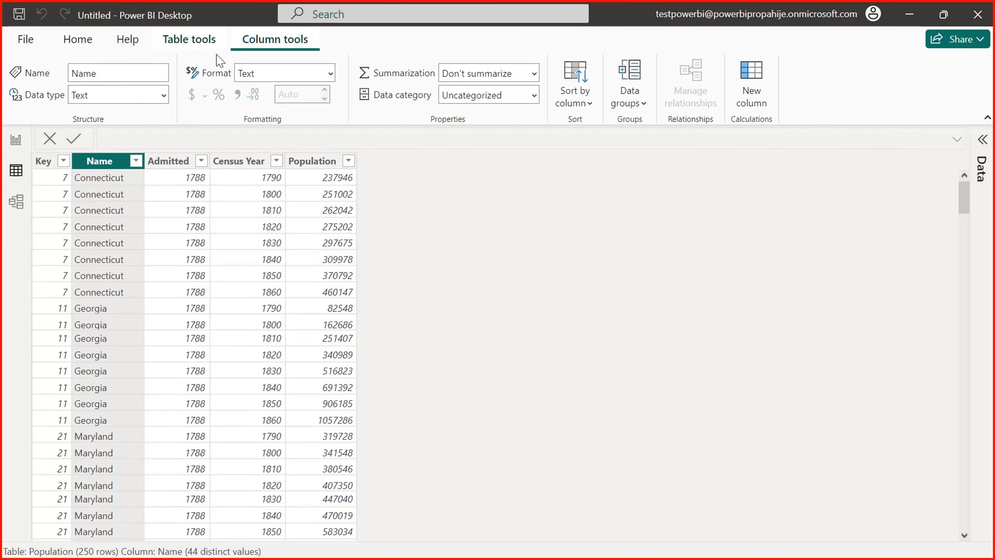
click(83, 48)
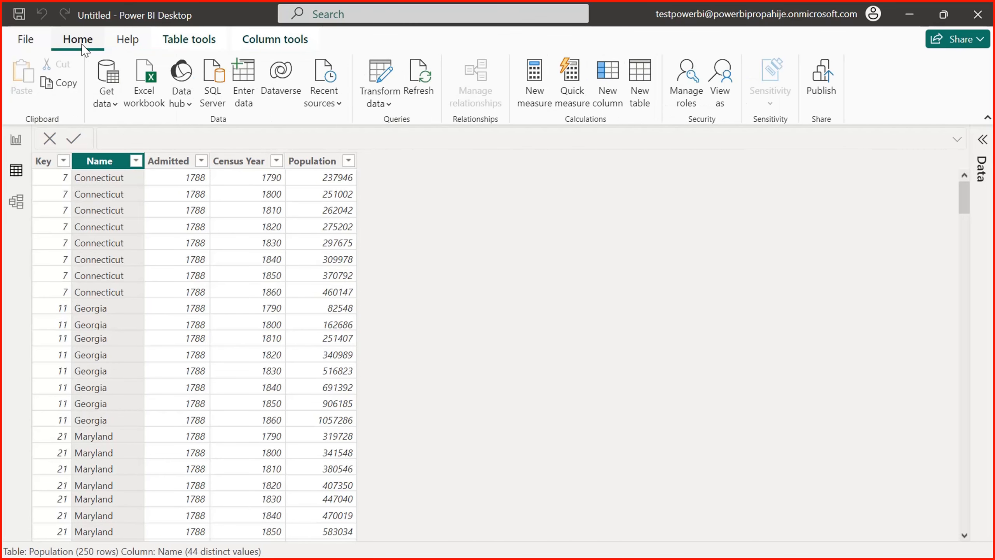
Examine the Census Year column's properties, including its name, the data types offered and the available currency formats.
click(240, 180)
click(240, 161)
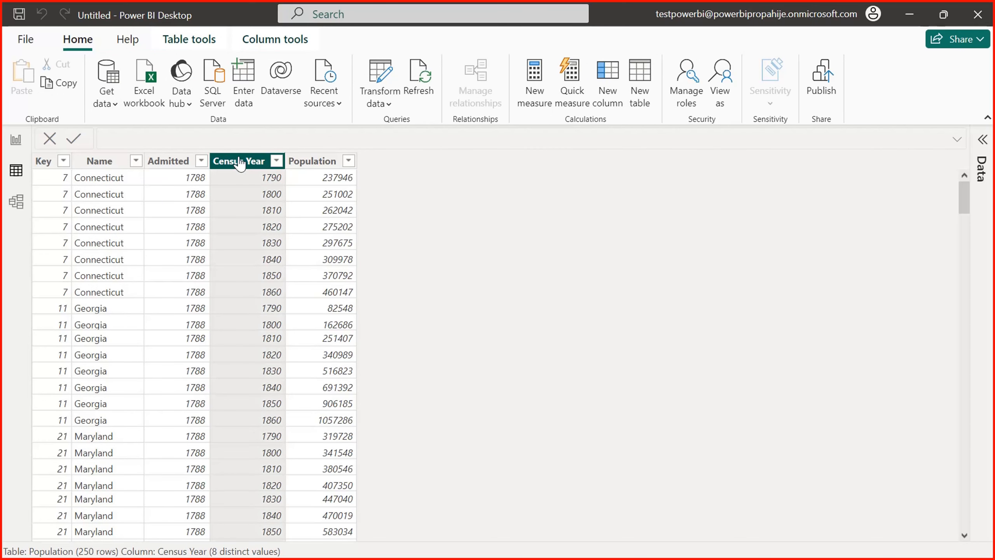
click(209, 43)
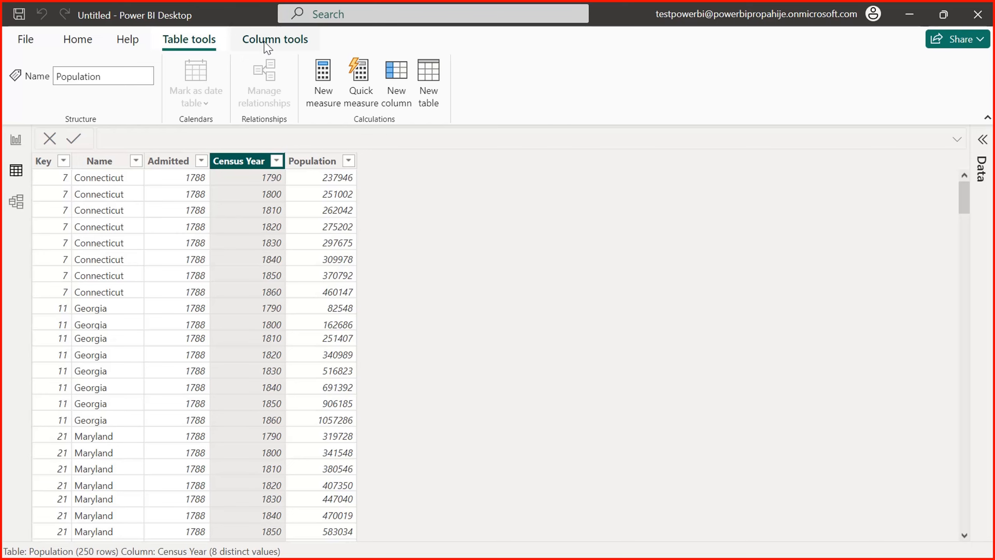
click(245, 45)
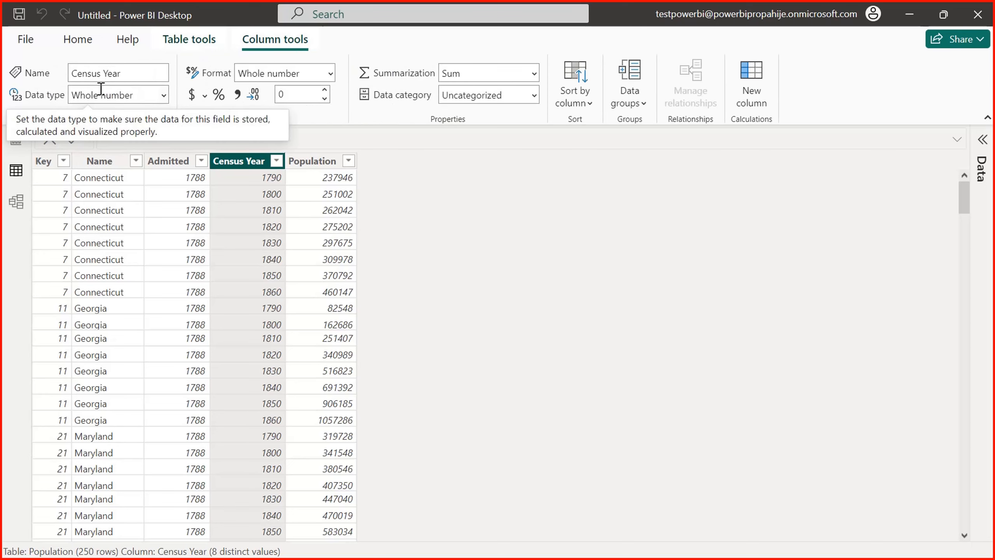
click(131, 78)
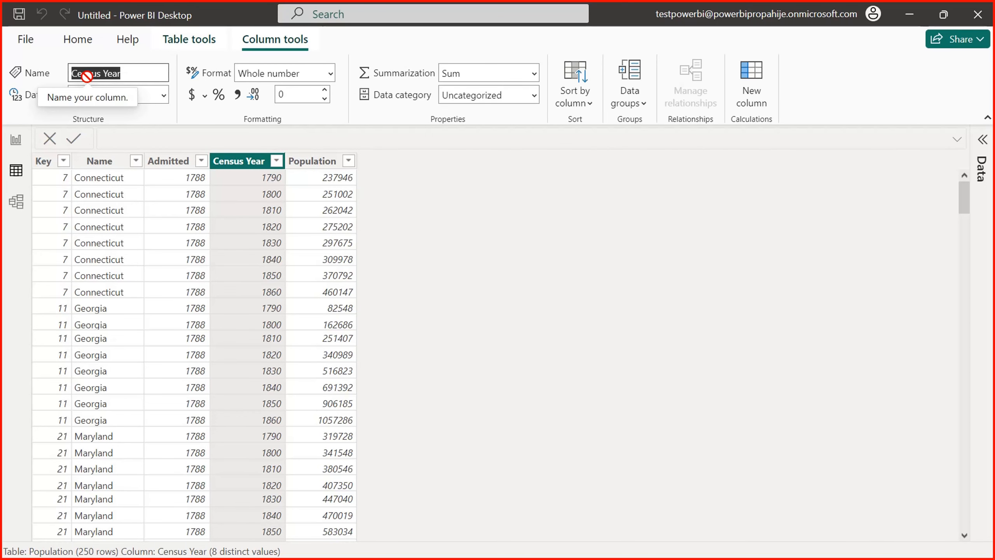
click(122, 77)
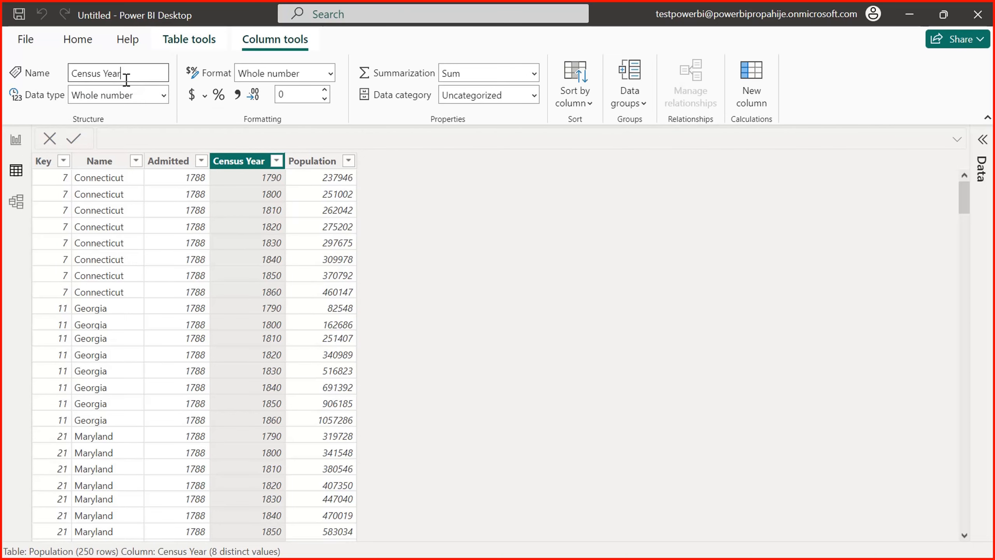
click(163, 95)
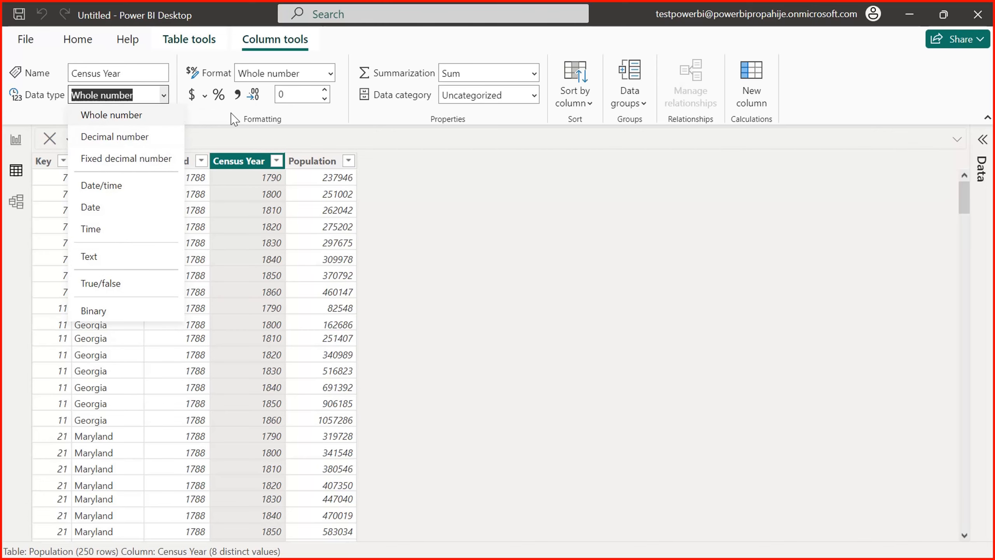
click(206, 124)
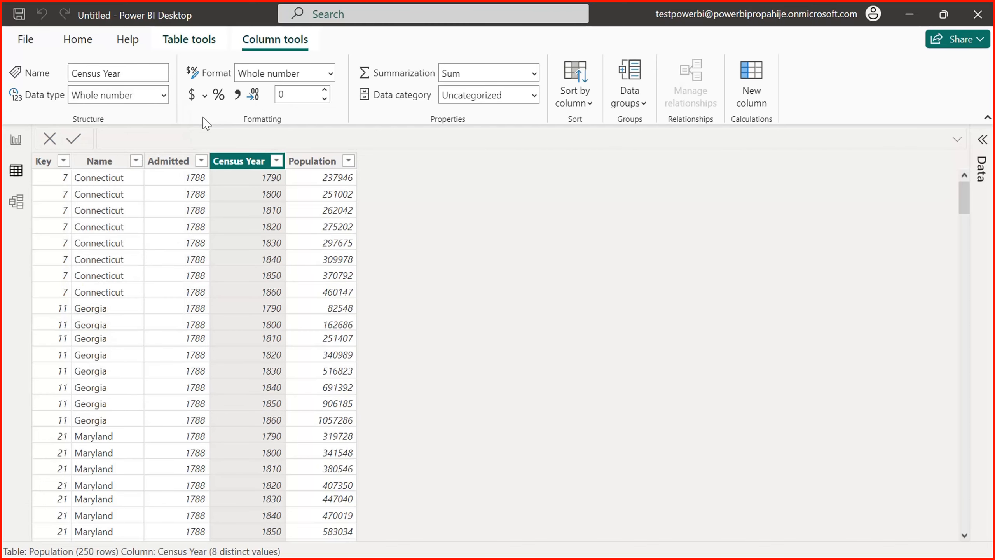
click(205, 95)
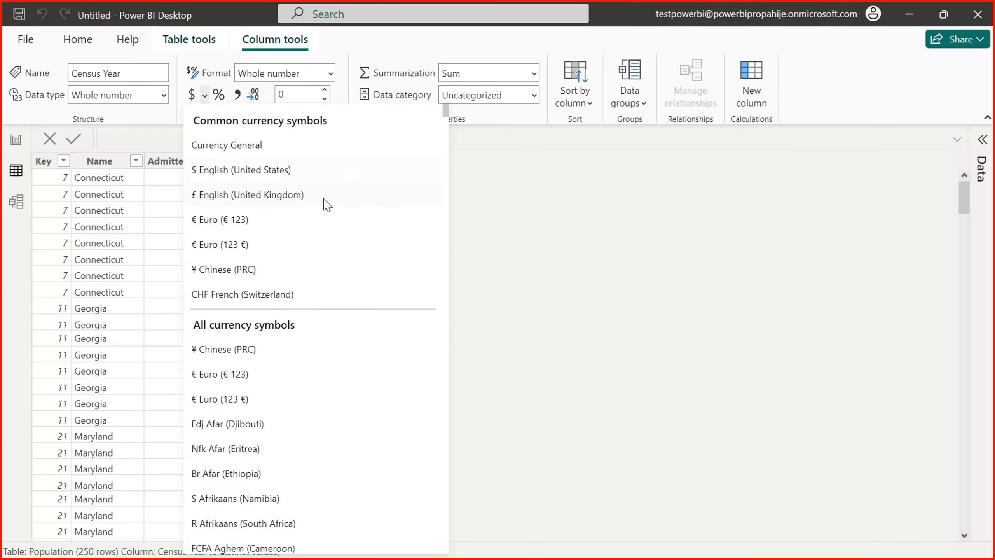
click(490, 116)
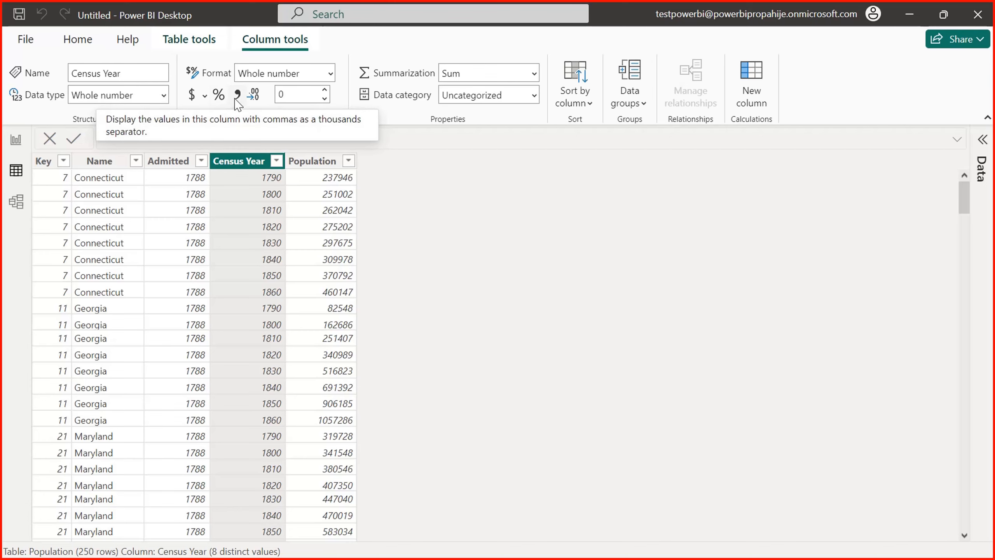
Show the Population column's values with a thousands separator and review the display formats offered for it.
click(317, 166)
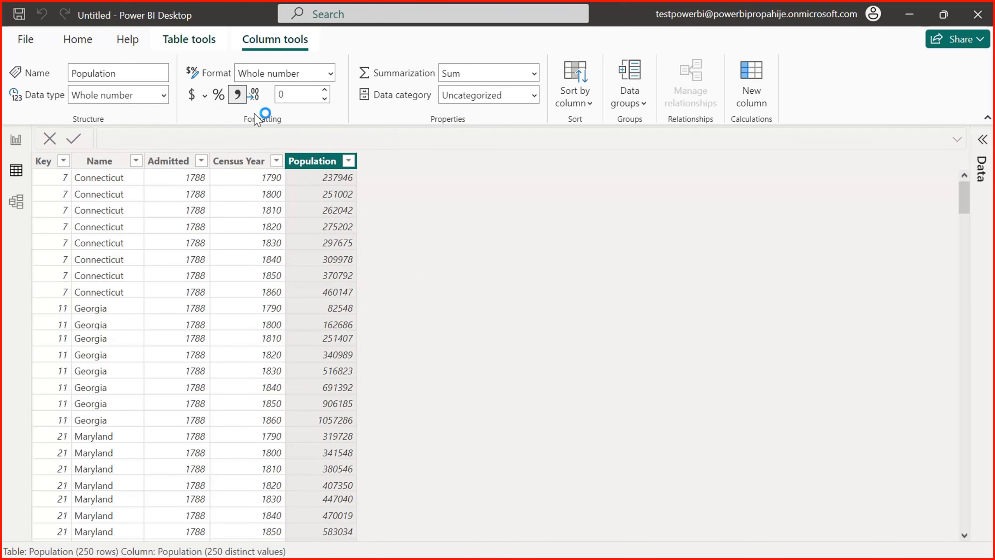
click(237, 95)
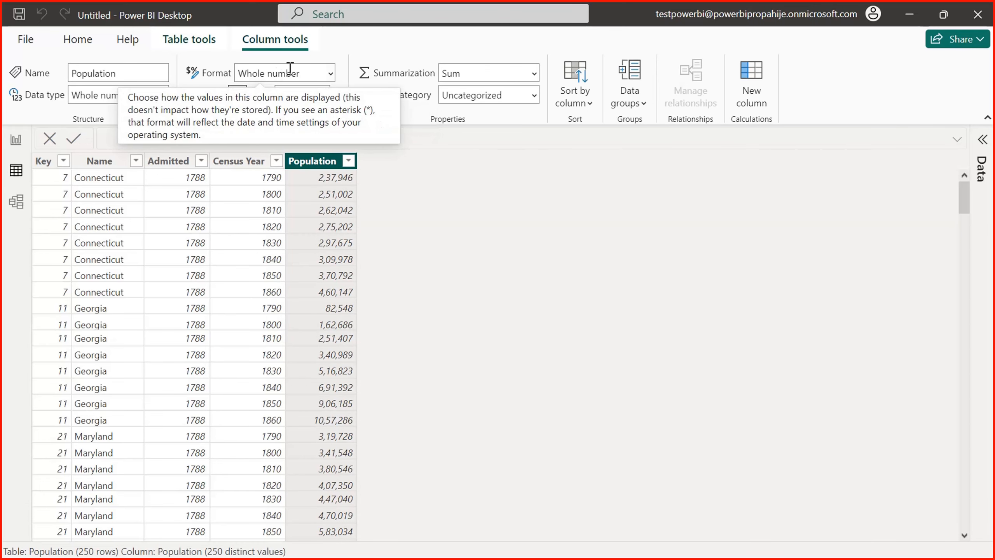
click(332, 74)
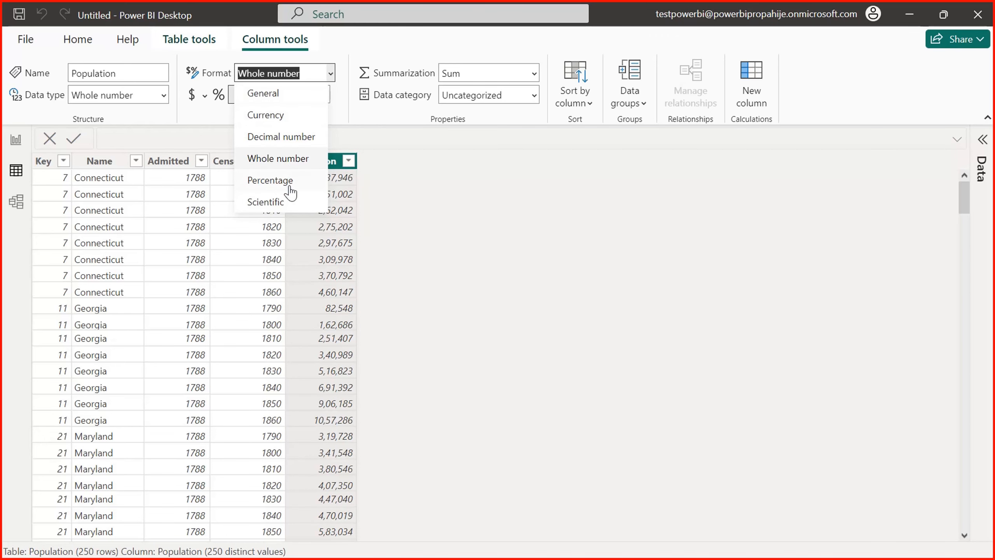
click(353, 121)
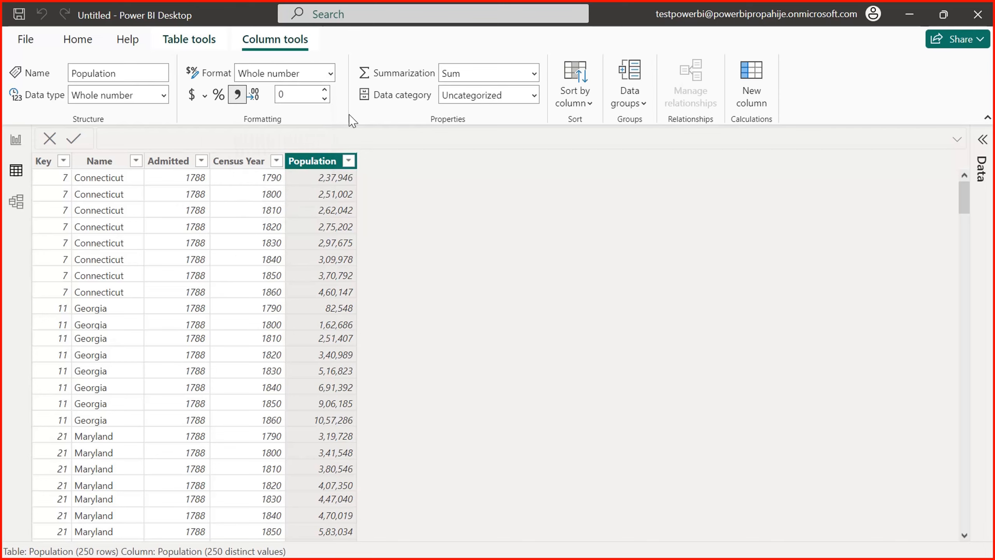
Review the summarization options for the Population column and the commands available for the table.
click(533, 75)
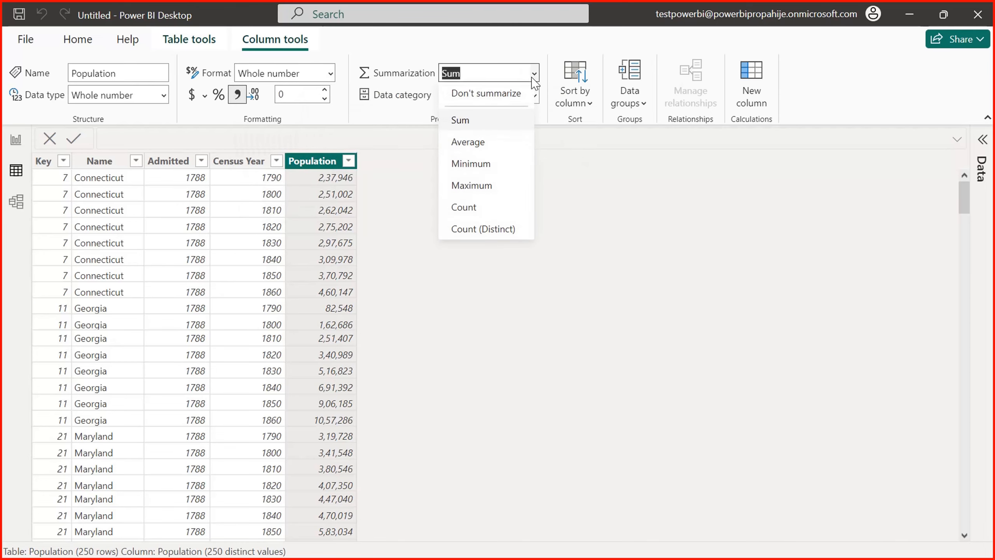
click(355, 114)
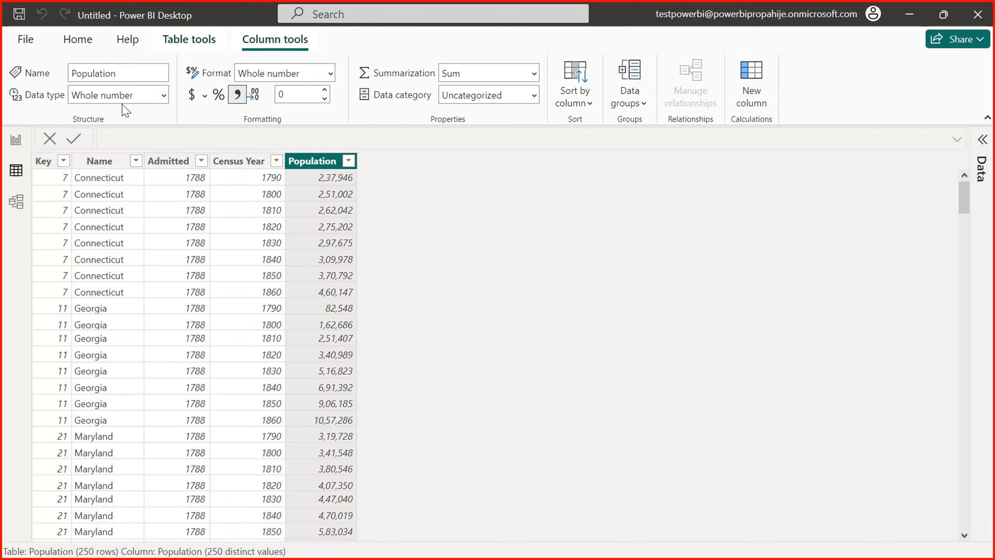
click(199, 39)
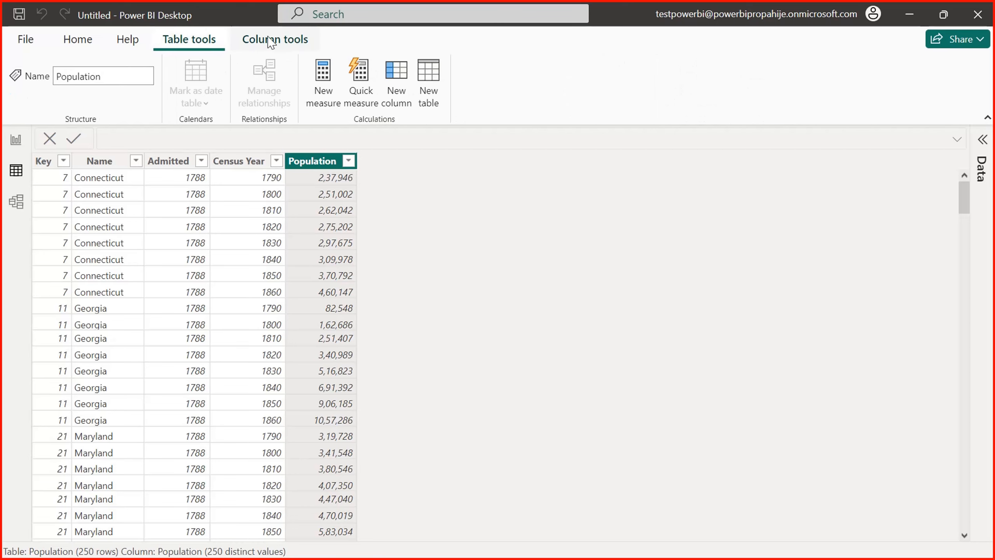
click(271, 41)
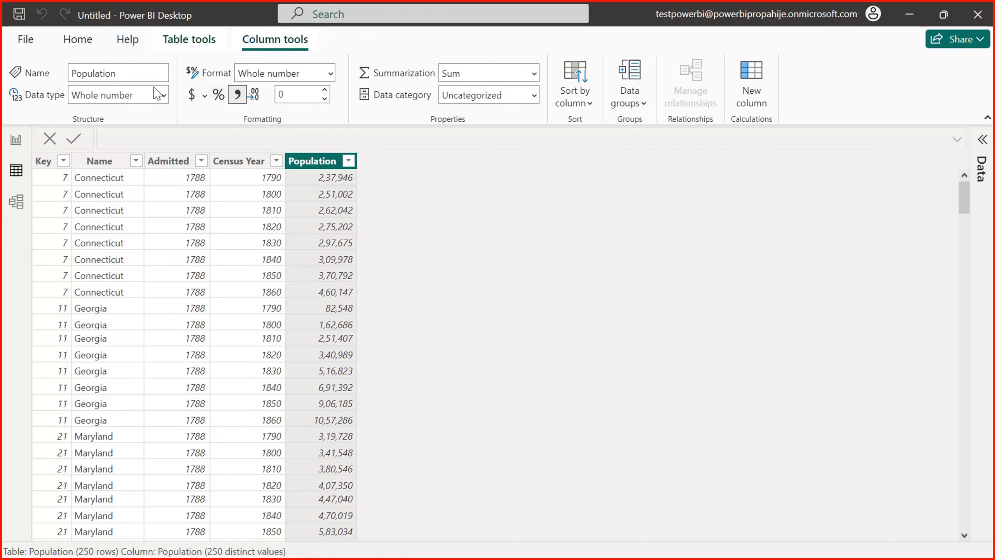
click(78, 41)
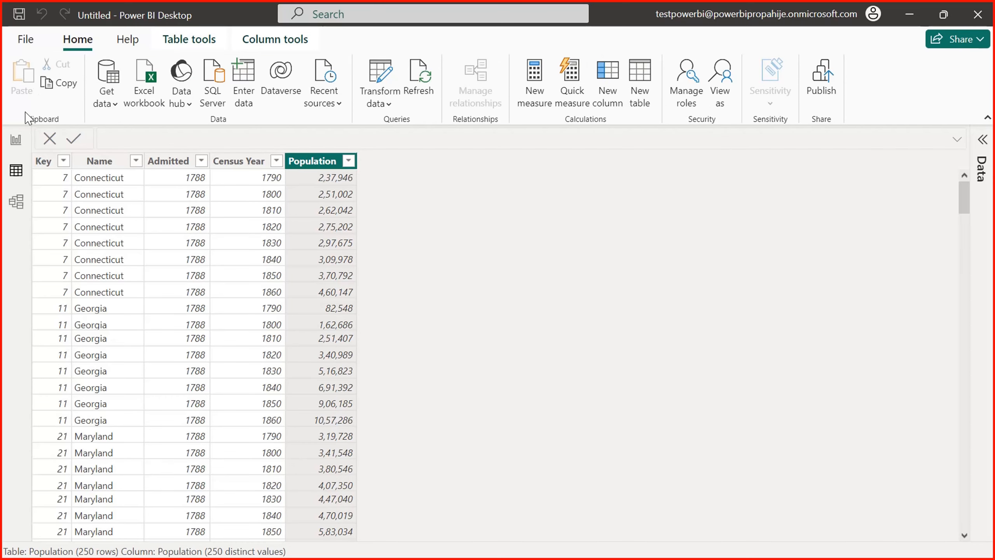
Switch to the report view and open the Population query in the Power Query Editor.
click(16, 139)
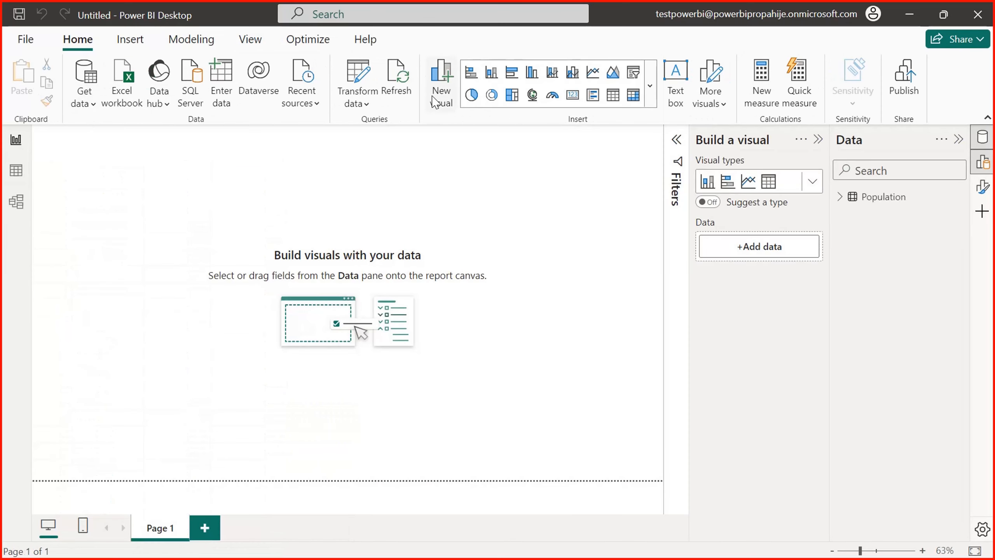
click(364, 104)
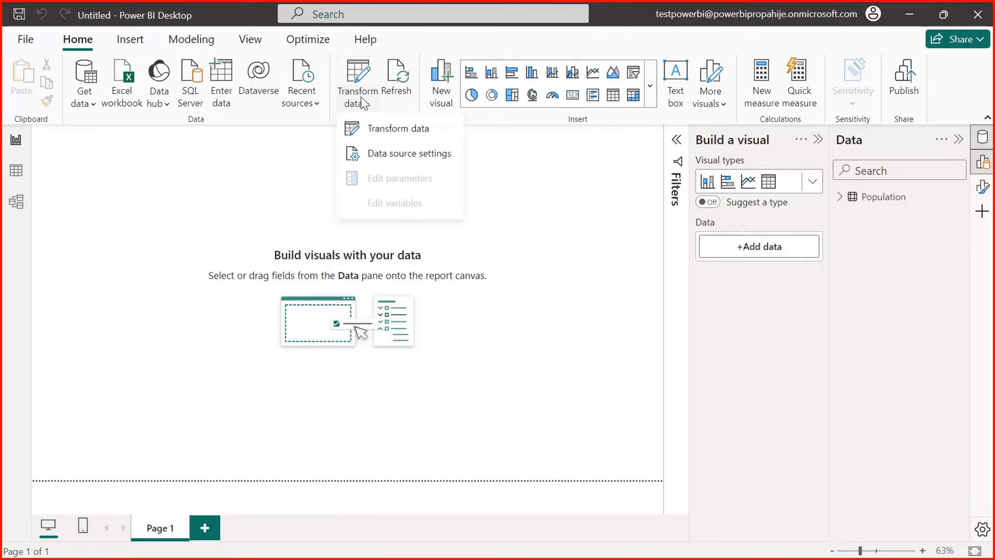
click(371, 130)
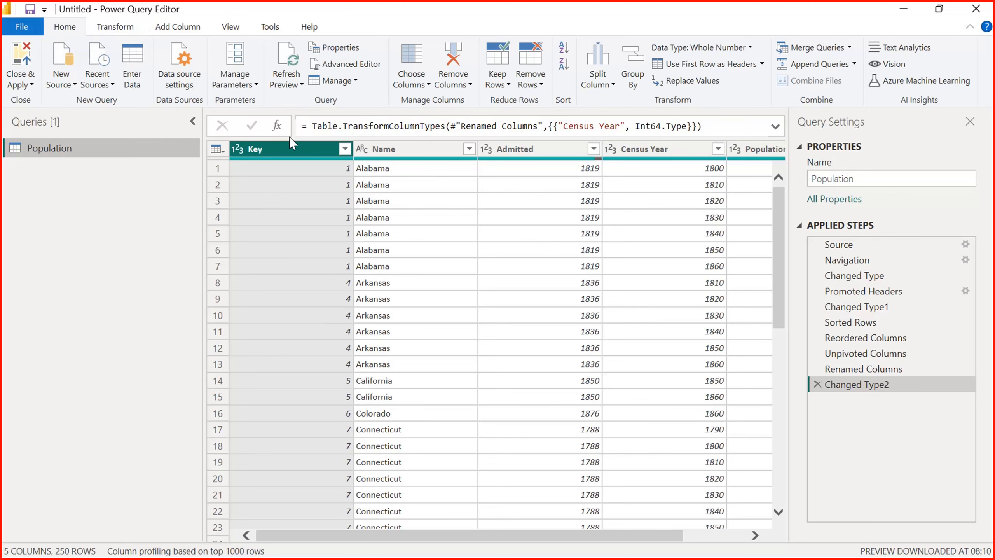
Save the file as Pivoting_unPivoting in the PowerBI_Project folder.
key(ctrl+s)
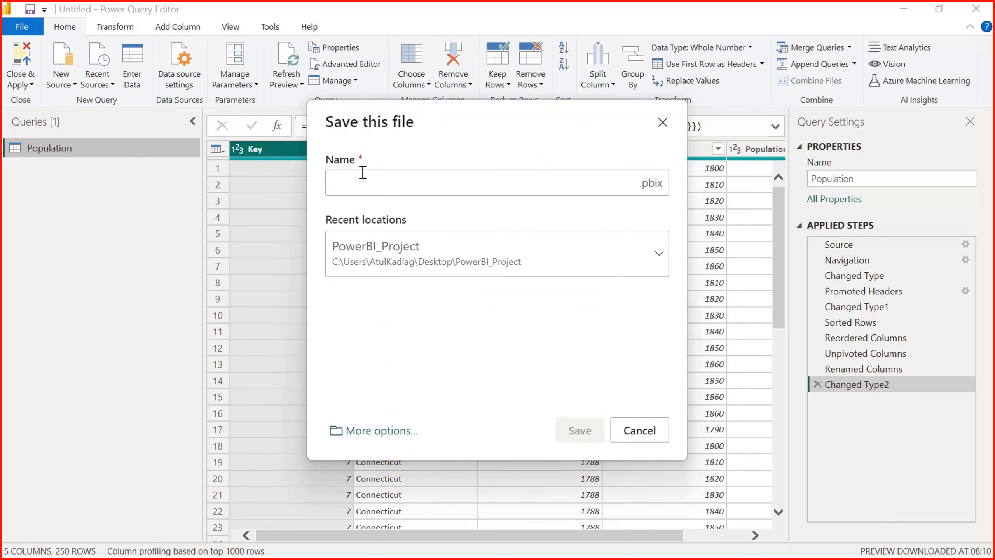
text(Pivoting_unPivoting)
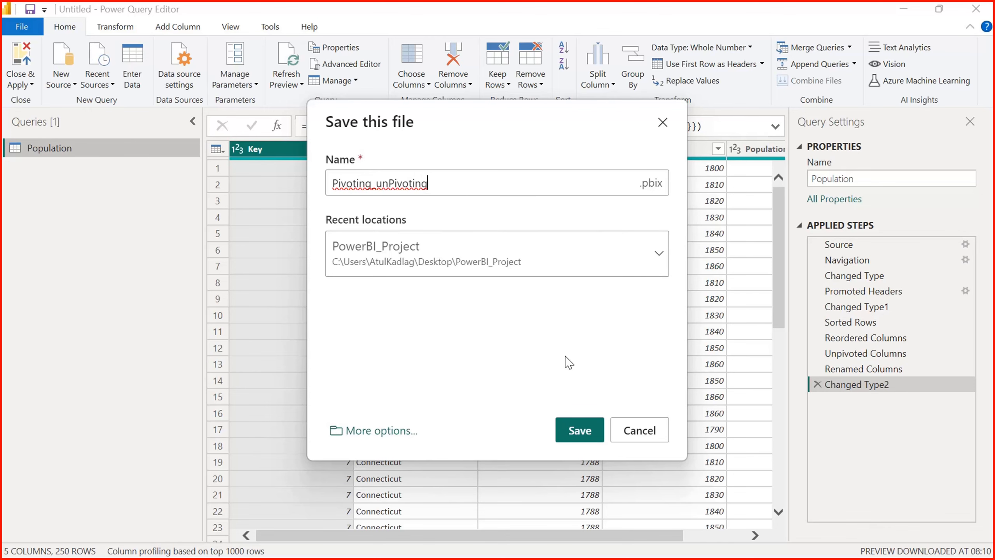
click(579, 430)
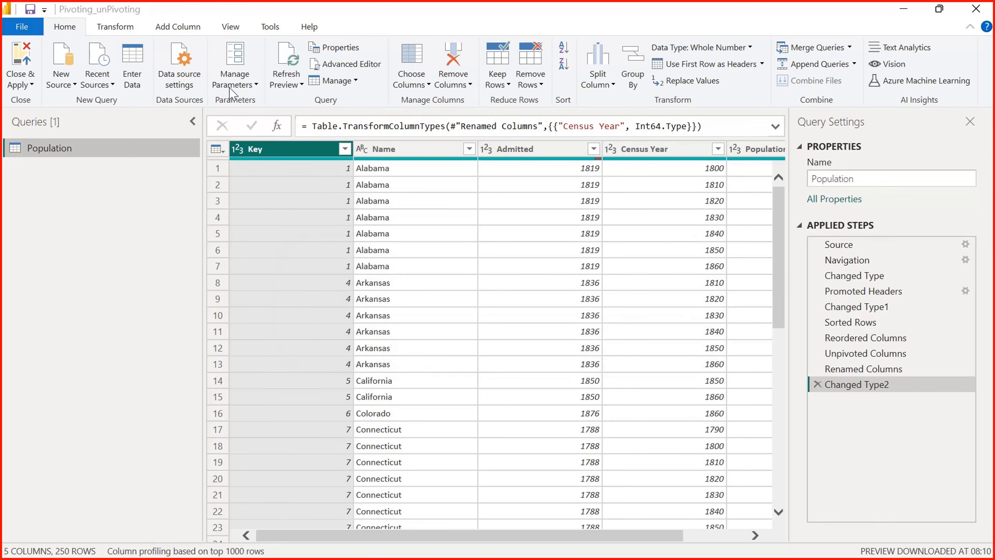
Try transposing the Population table, and remove the transposition from the query's applied steps.
click(129, 27)
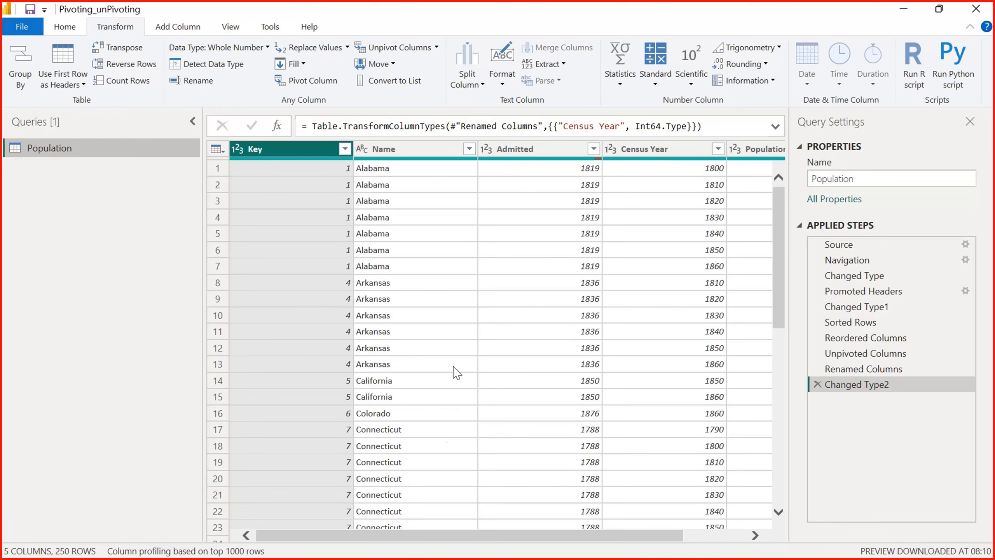
drag(462, 543, 603, 543)
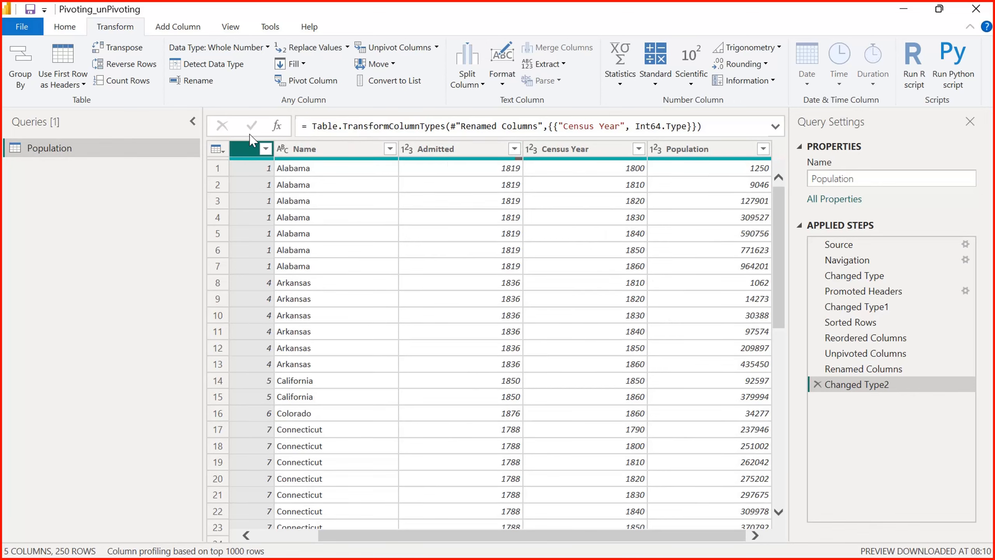
click(592, 149)
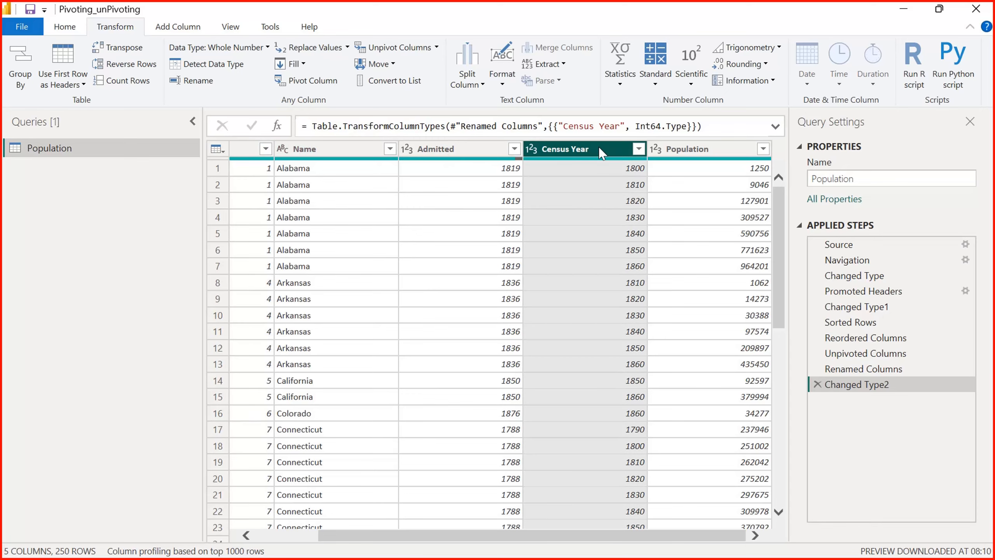
click(460, 153)
click(568, 150)
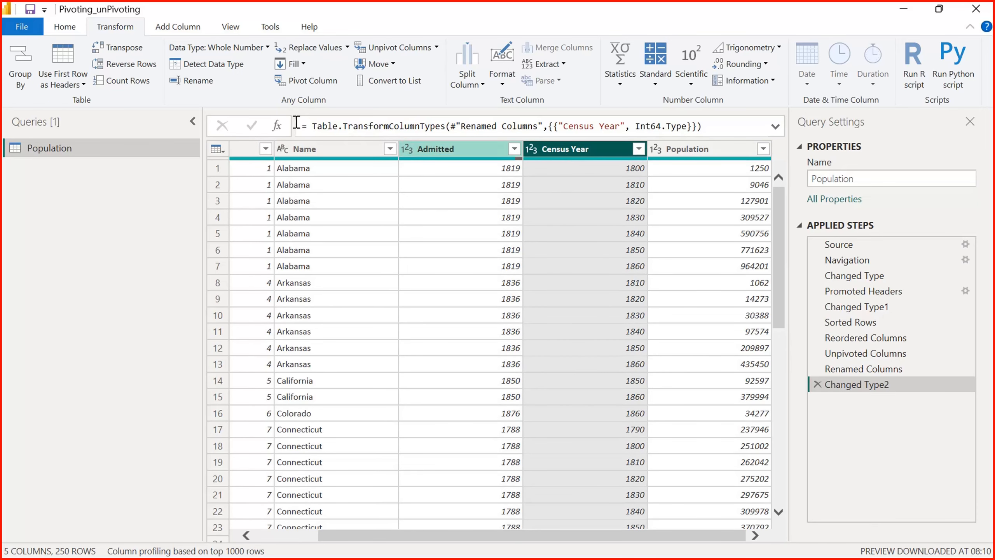
click(125, 49)
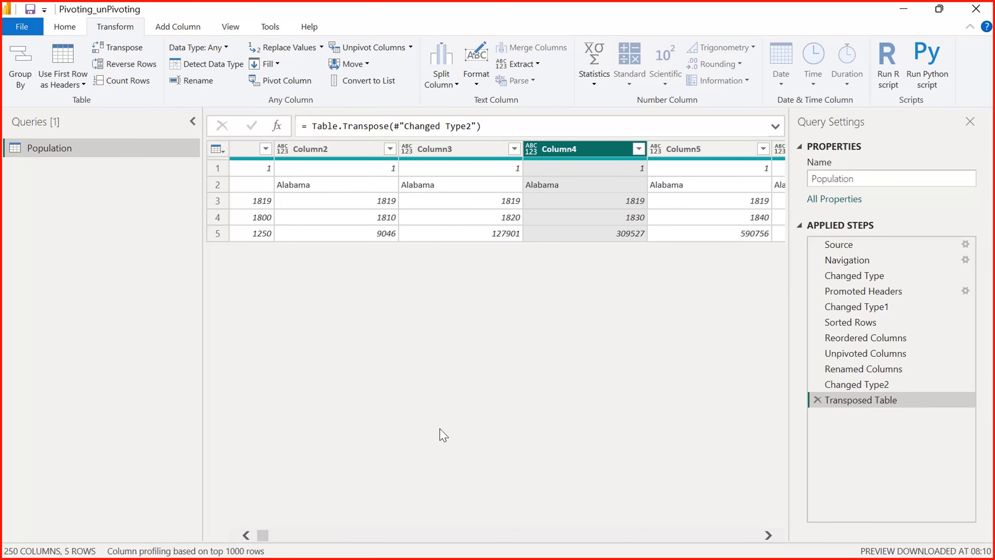
click(817, 400)
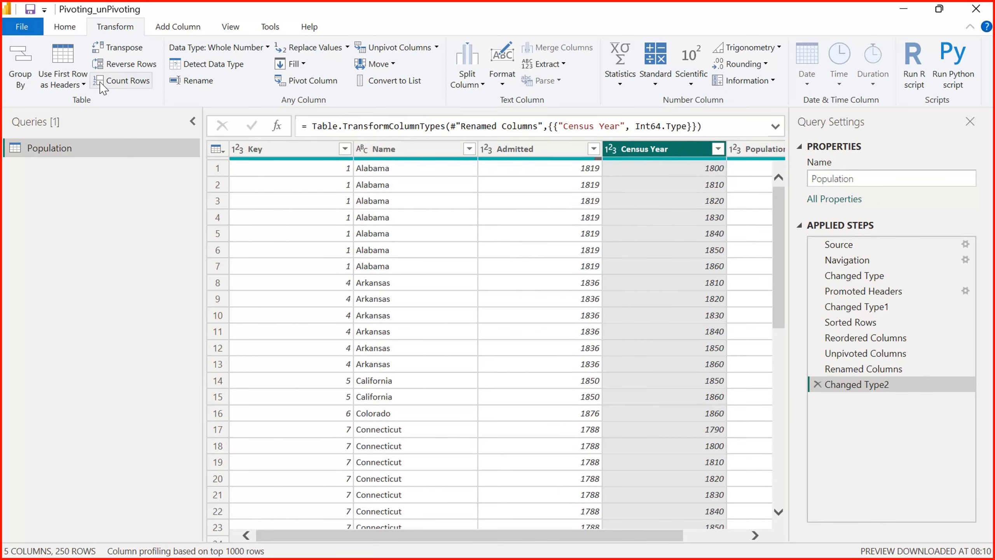
Transpose the Population table, transpose the result once more, and check the columns of the restored layout.
click(120, 47)
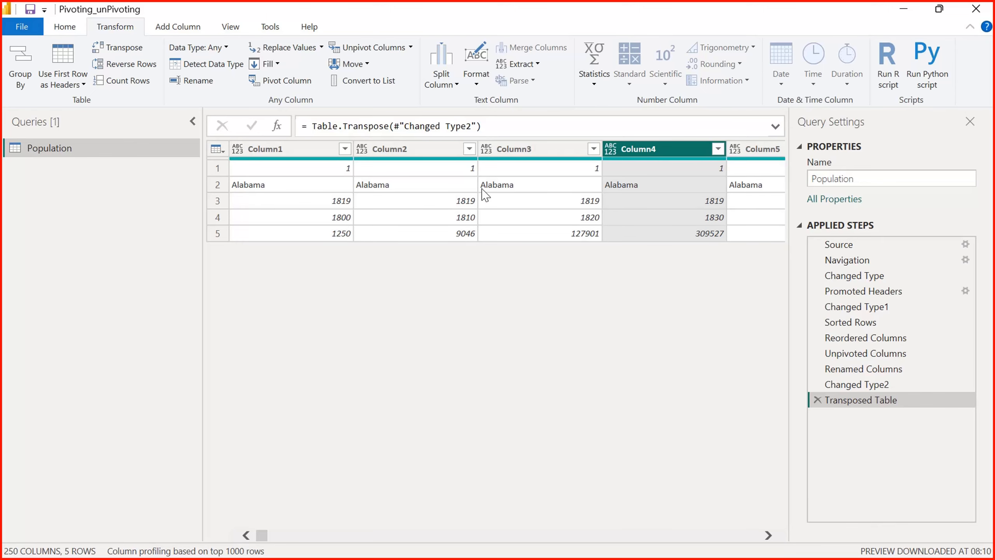
drag(261, 536, 221, 514)
click(126, 49)
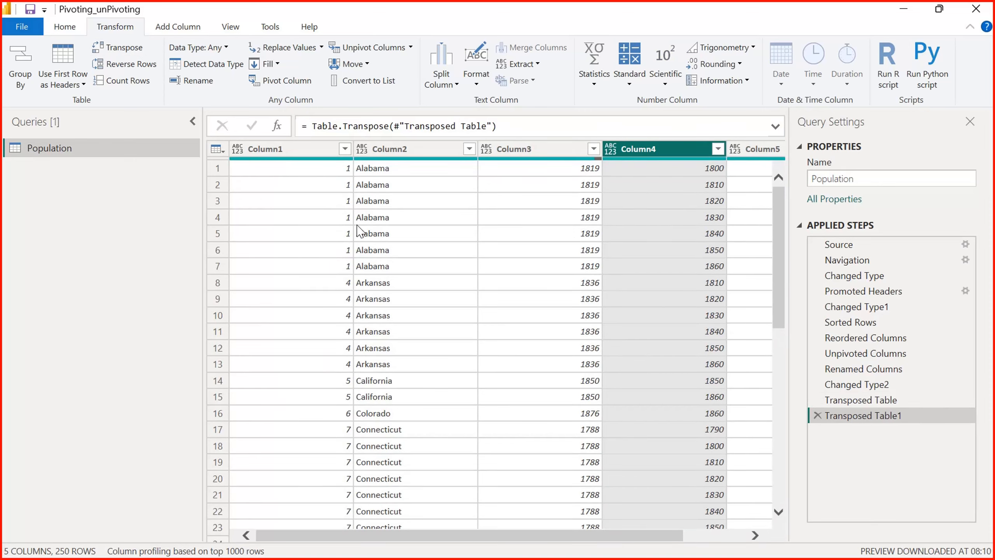
drag(589, 535, 691, 532)
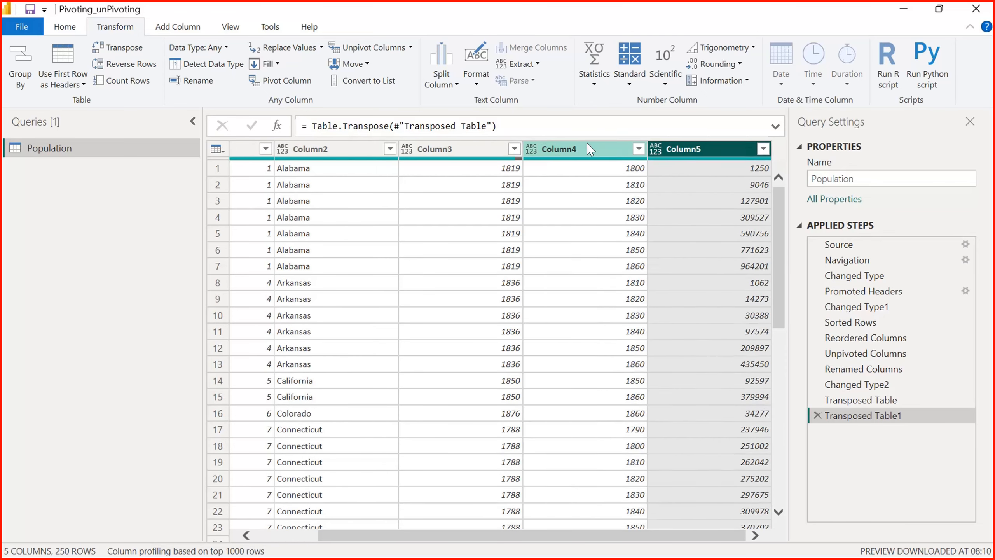
click(489, 151)
click(336, 149)
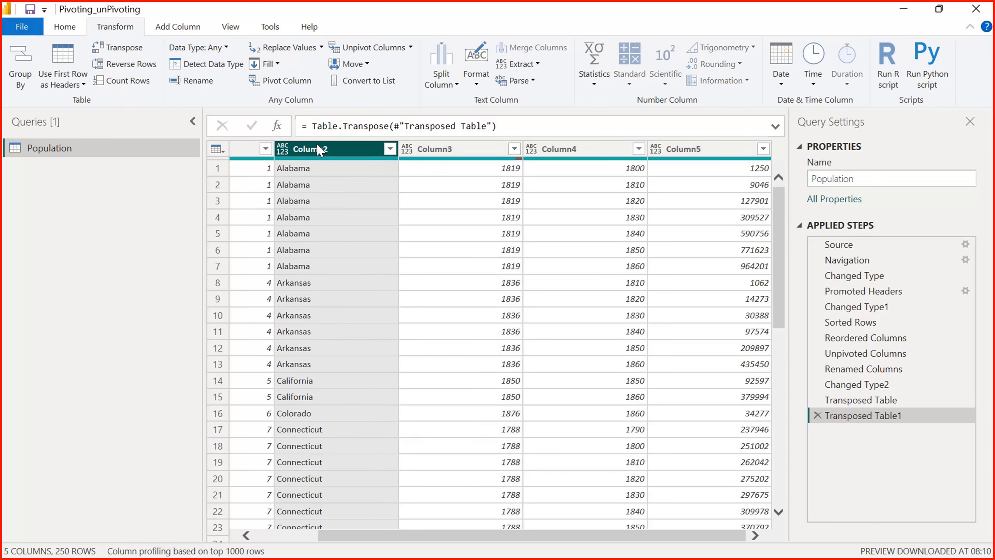
drag(511, 535, 368, 552)
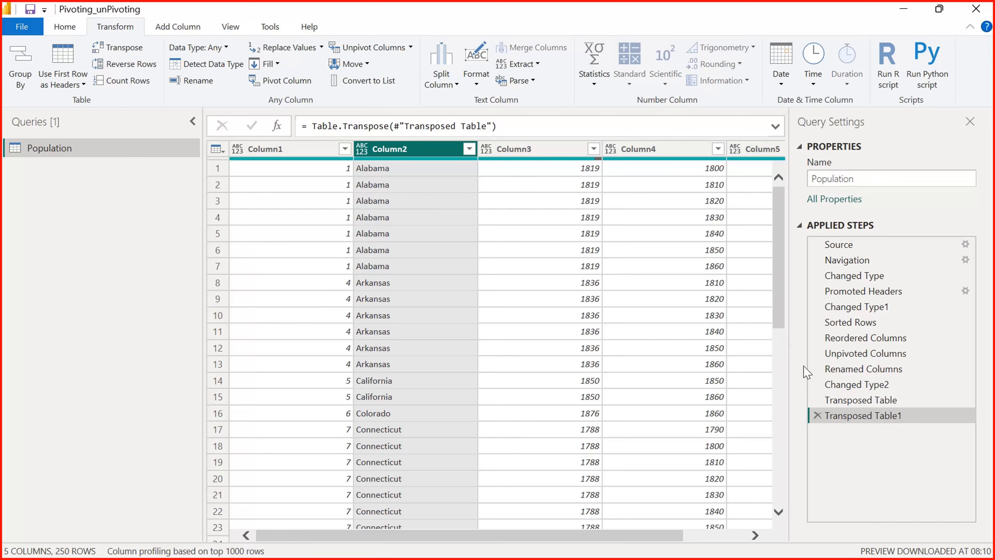
Remove both transposition steps from the Population query's applied steps.
click(817, 415)
click(818, 401)
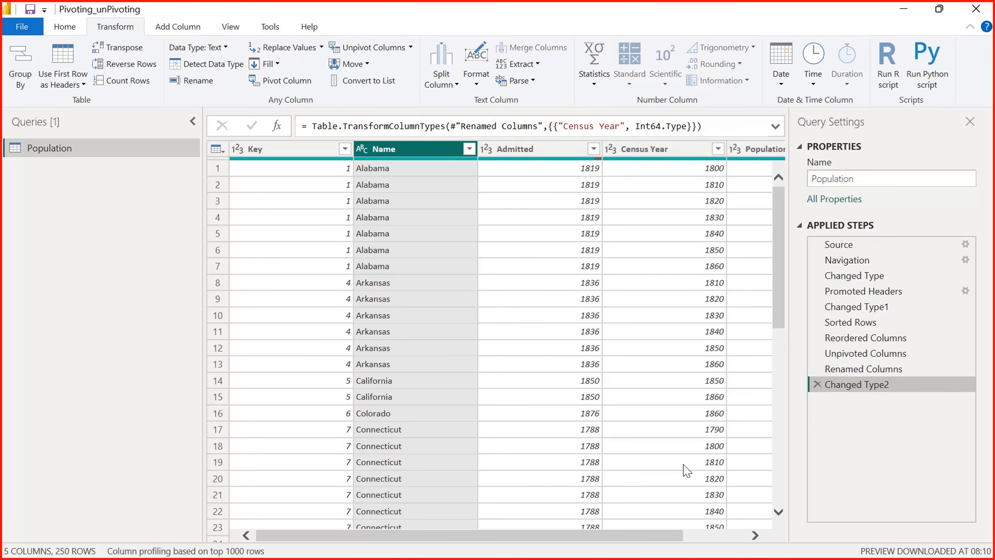
drag(649, 534, 728, 553)
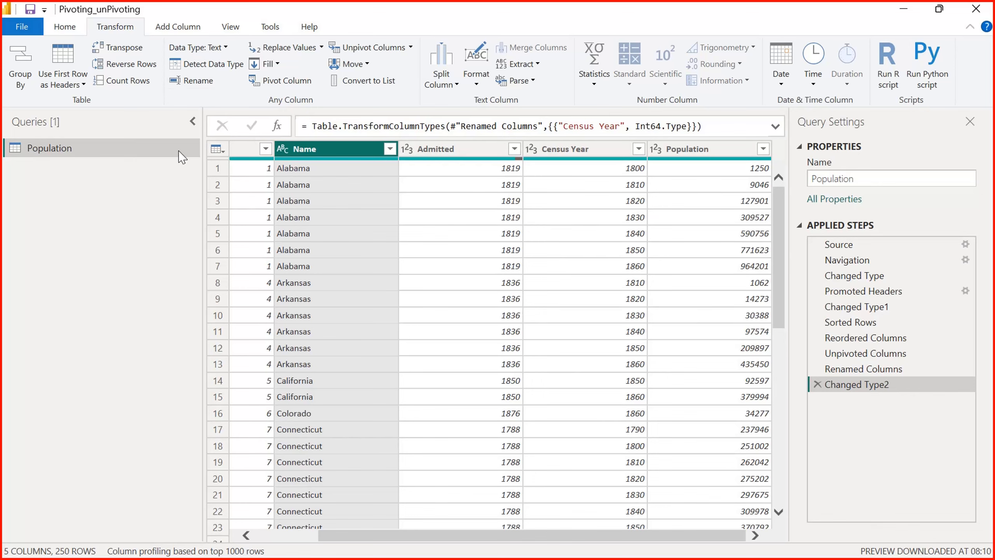
Examine the Format, Parse and Extract options for adding a new column from the text in the Name column.
click(179, 27)
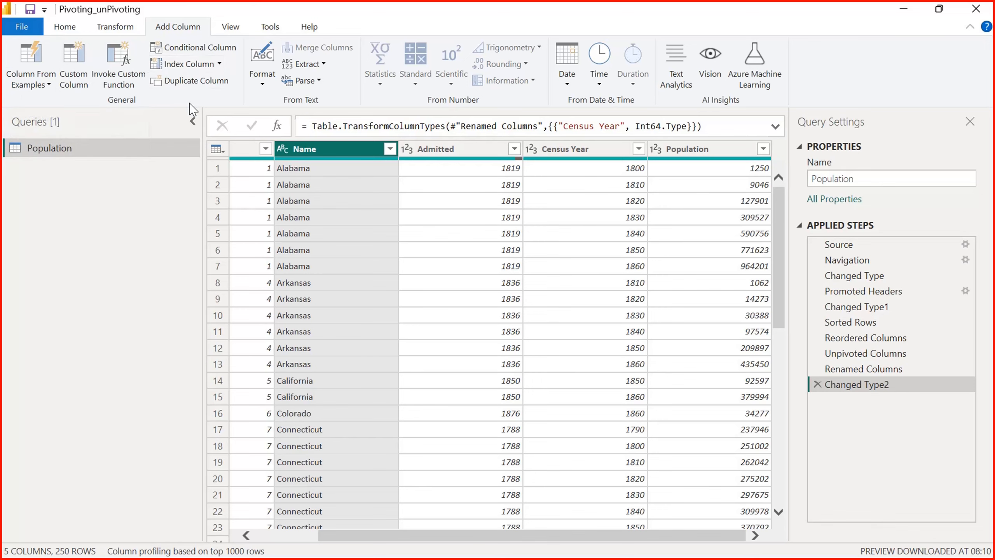
click(266, 92)
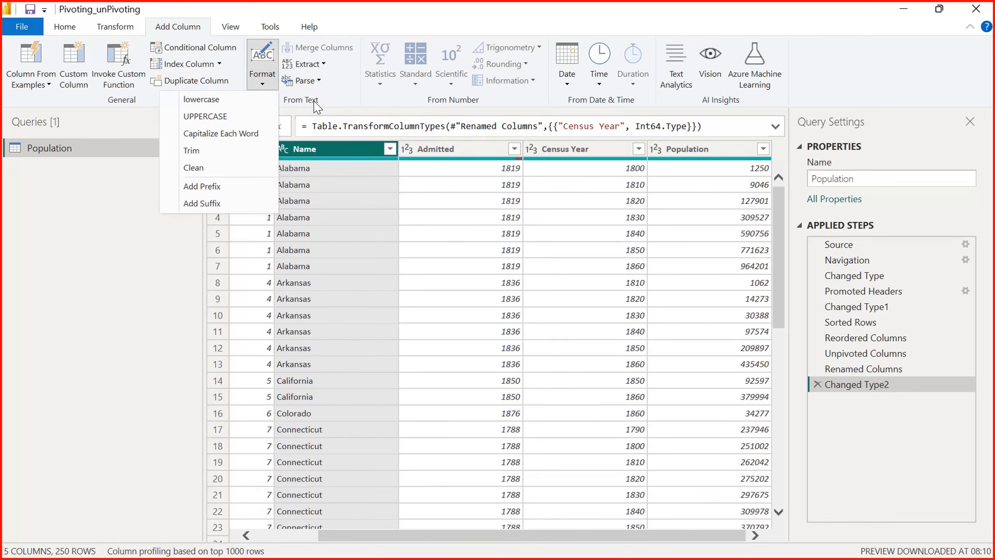
click(361, 94)
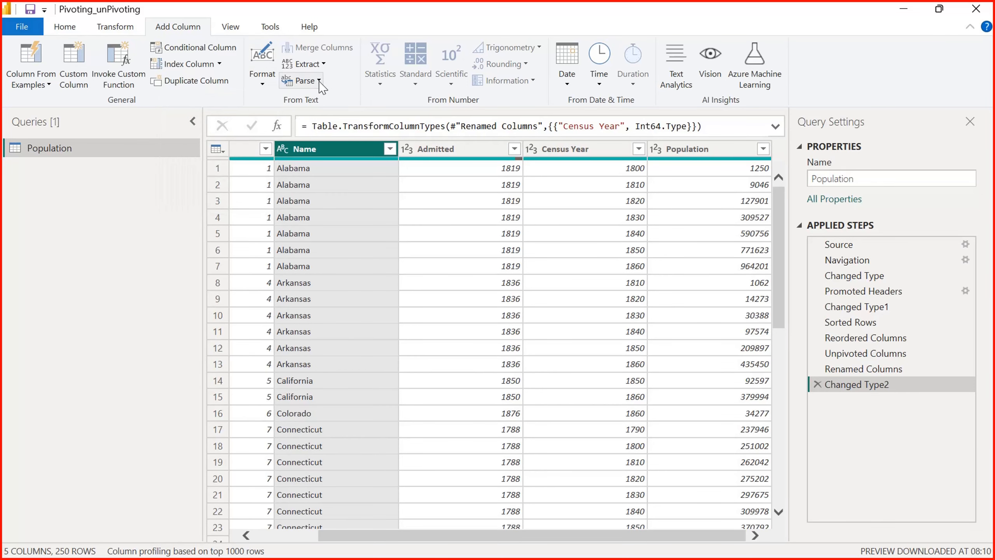
click(319, 80)
click(342, 87)
click(303, 64)
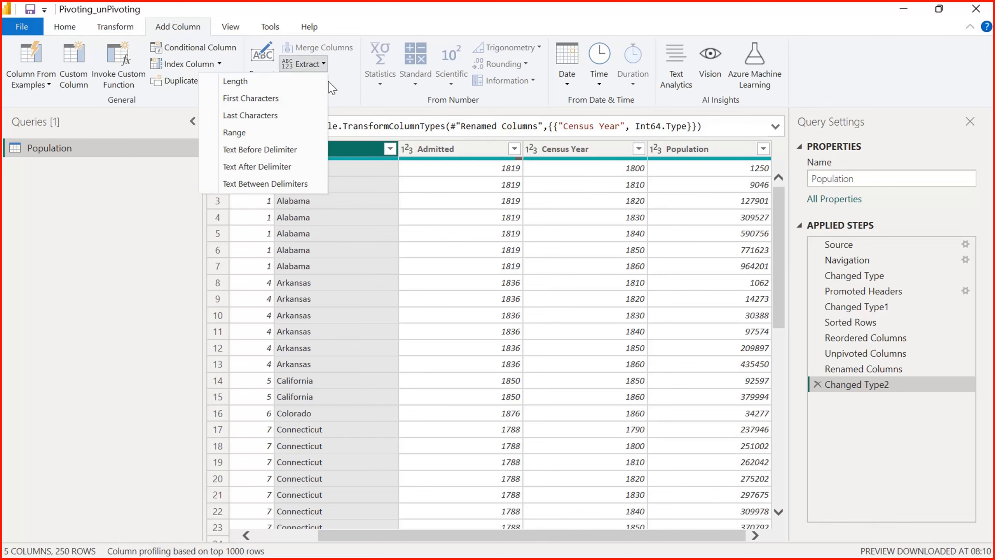
click(338, 108)
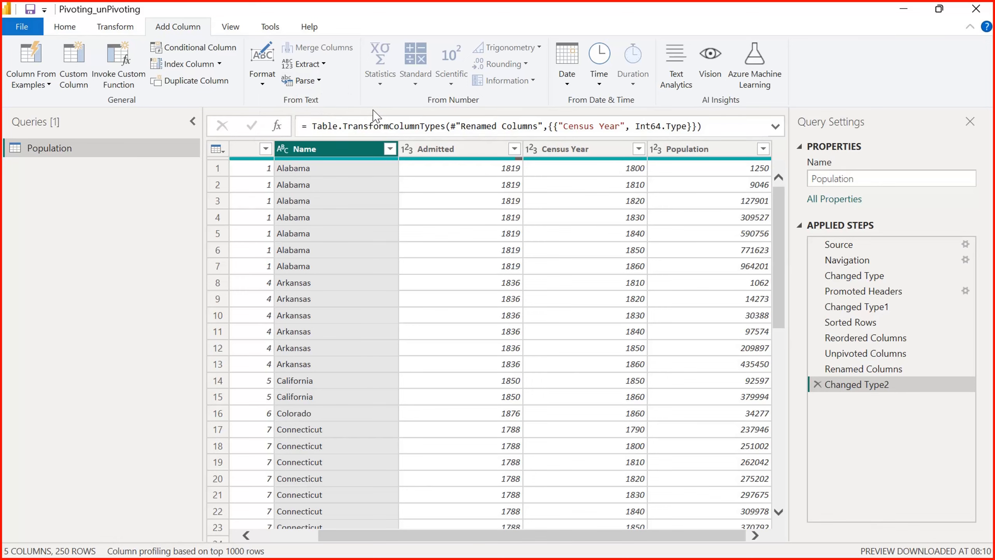